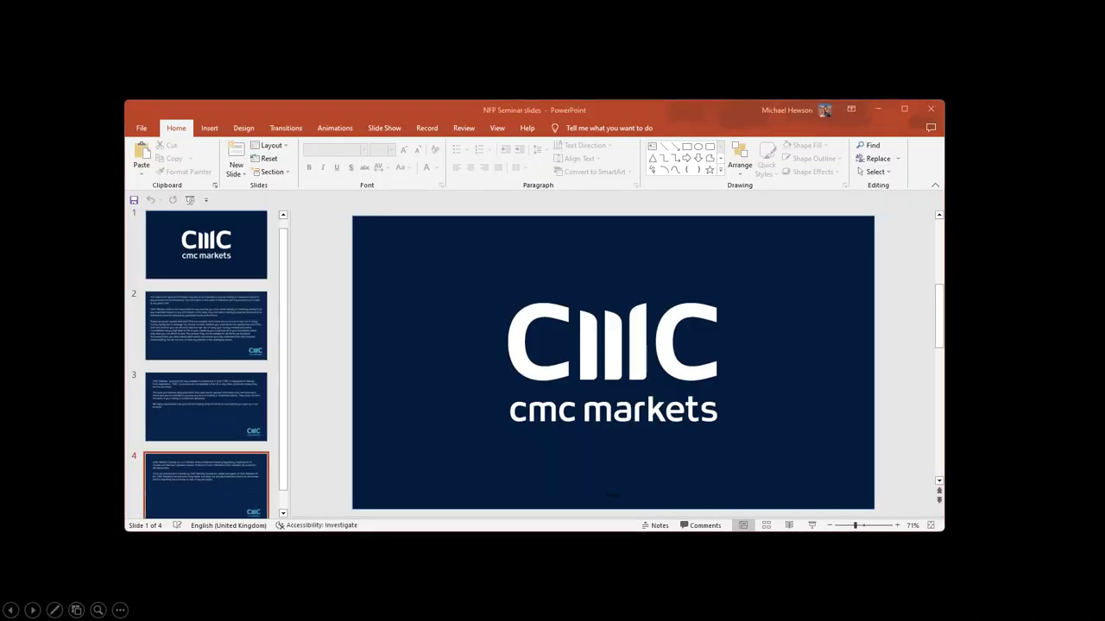
Step: Switch from the presentation to the CMC Markets platform and check the US NDAQ 100 trading hours in its Product Overview, closing it when done
key(super+Down)
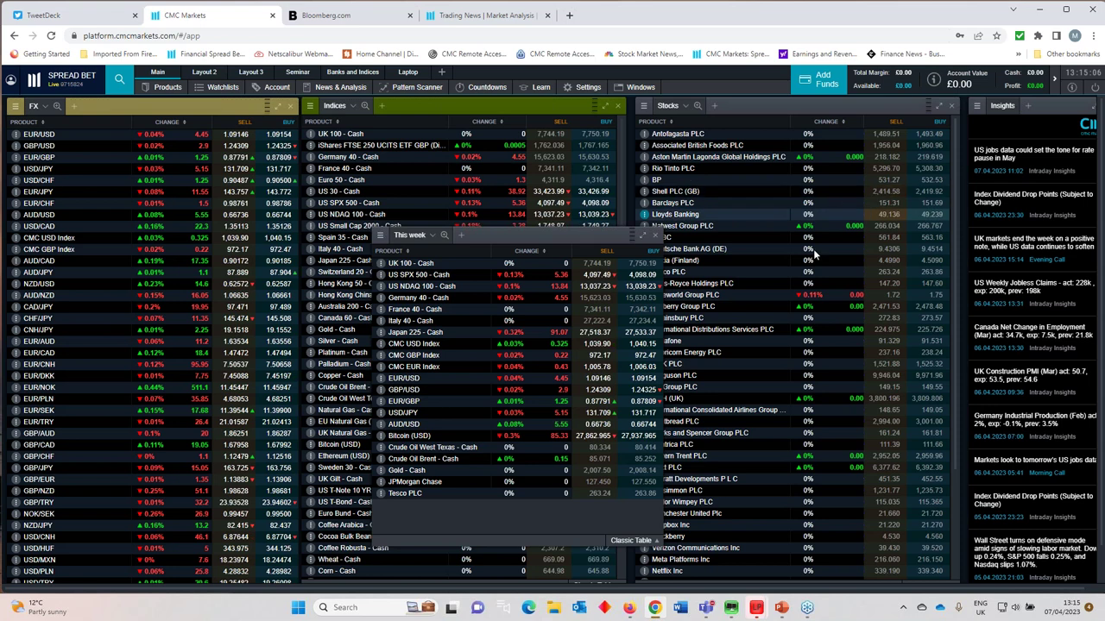
click(380, 286)
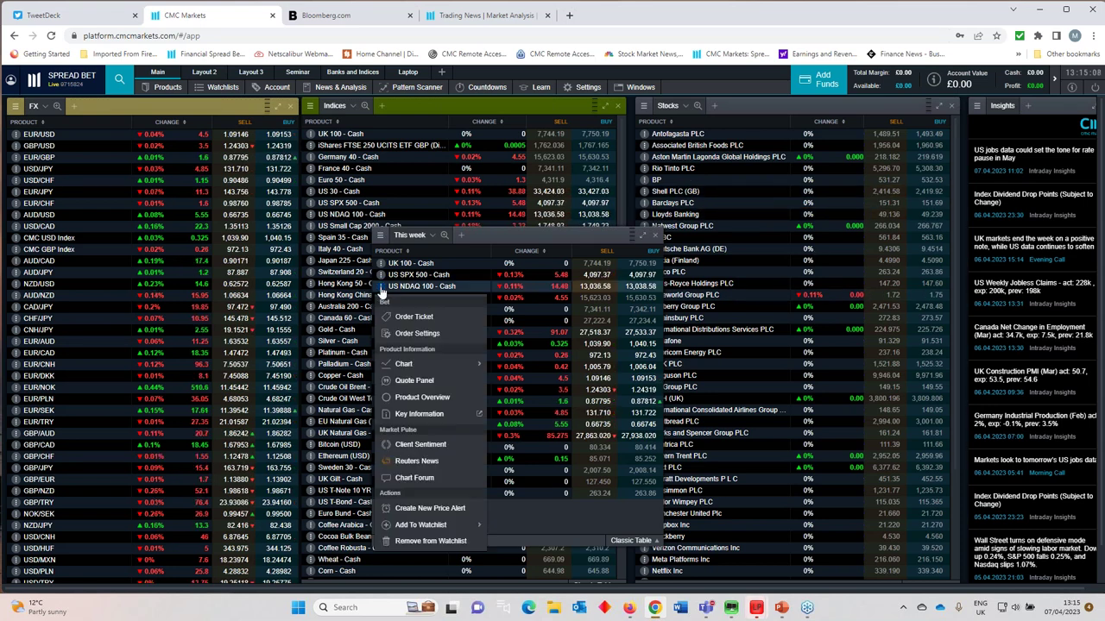
click(400, 399)
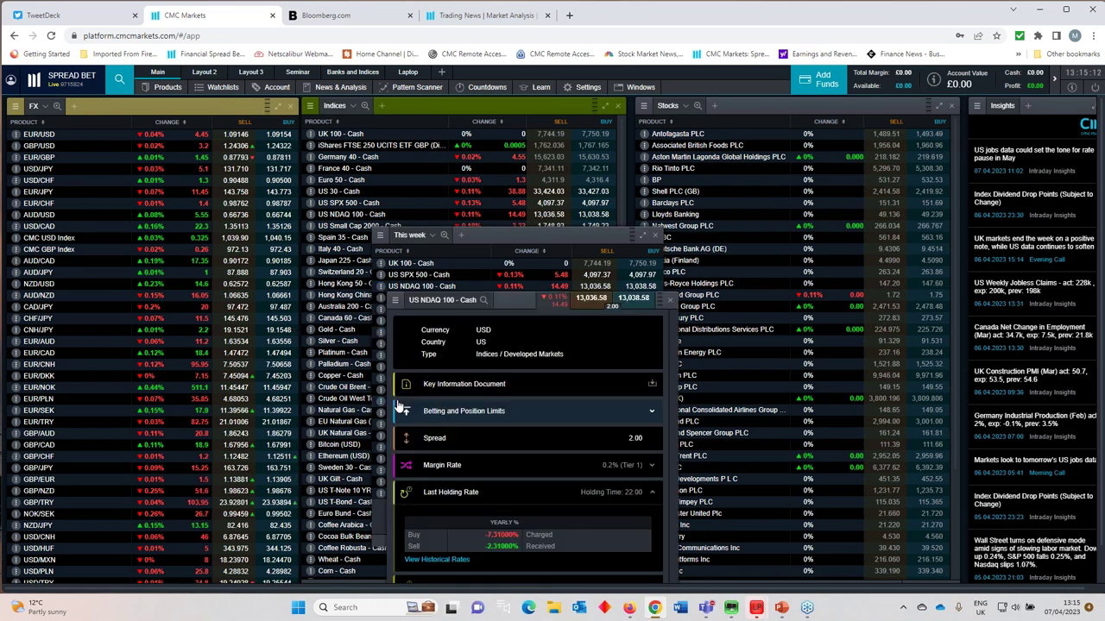
scroll(566, 405, down, 1)
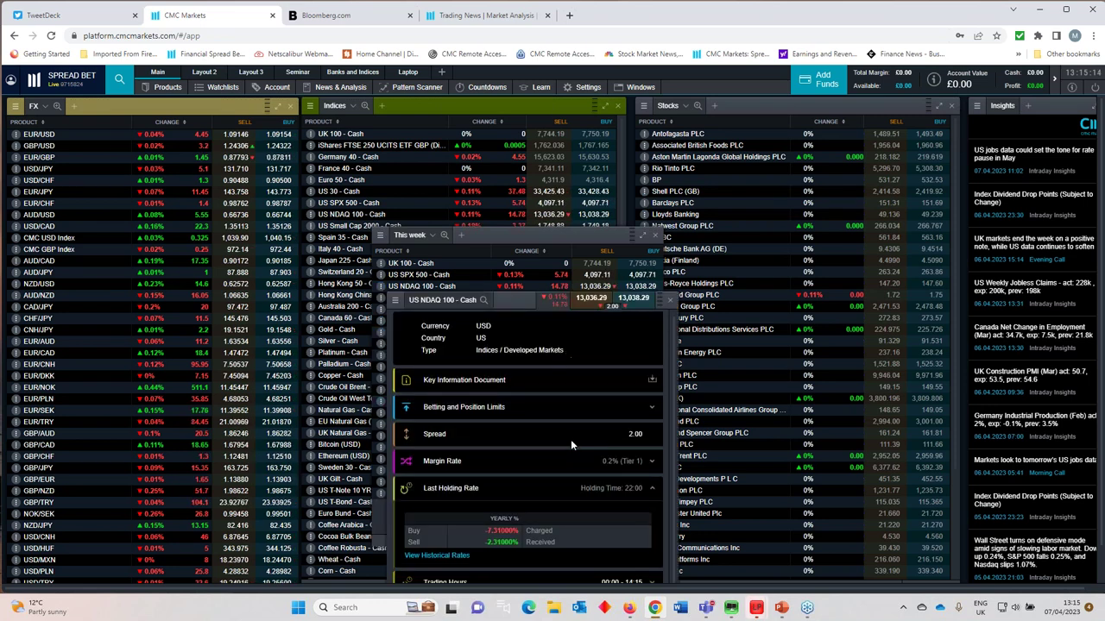
scroll(568, 446, down, 2)
drag(520, 261, 287, 213)
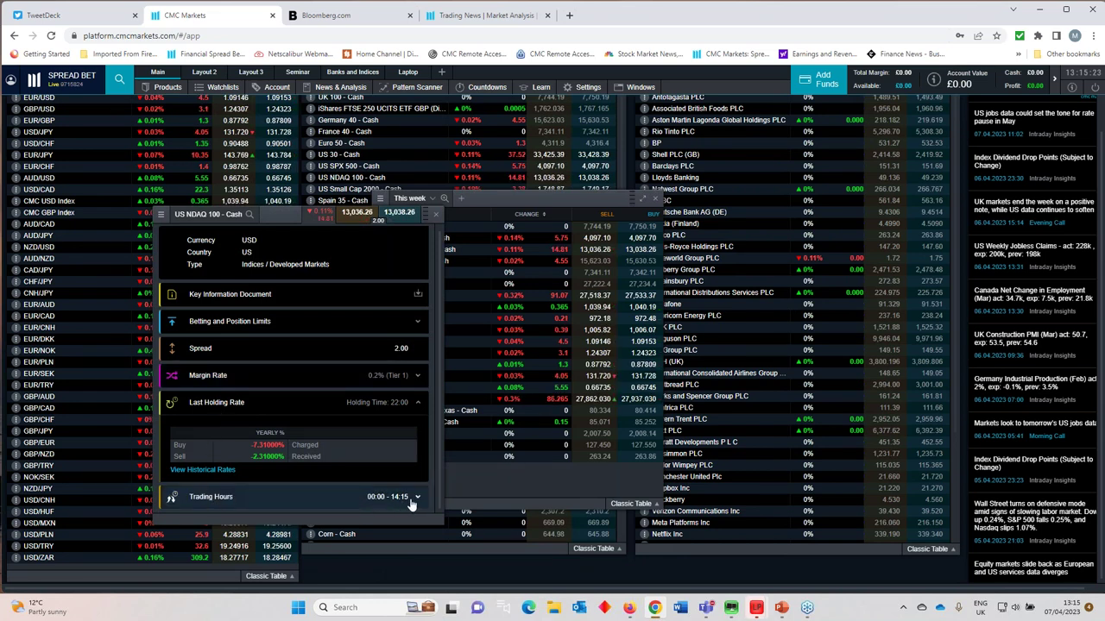
click(437, 214)
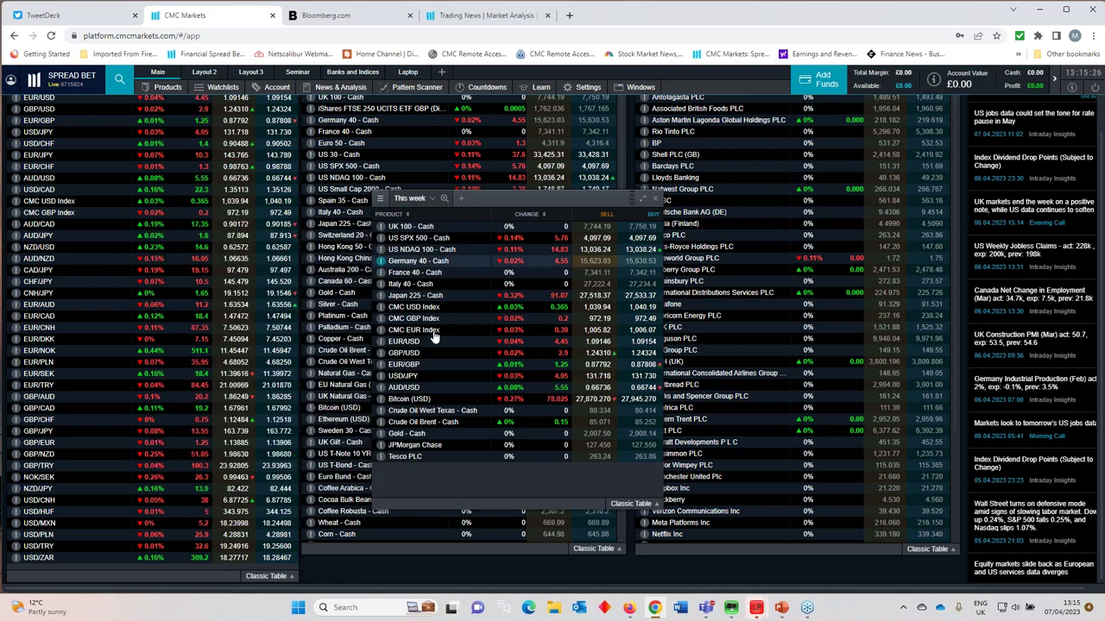
Step: Check the EUR/USD trading hours in its Product Overview, close it, and reposition the This week watchlist
click(382, 345)
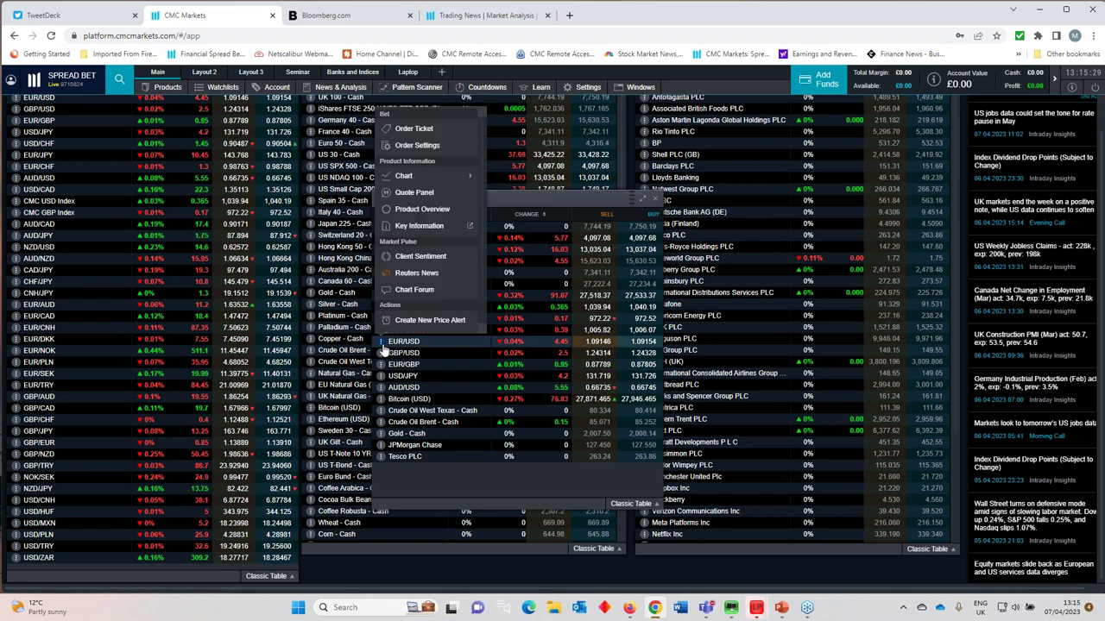
click(420, 212)
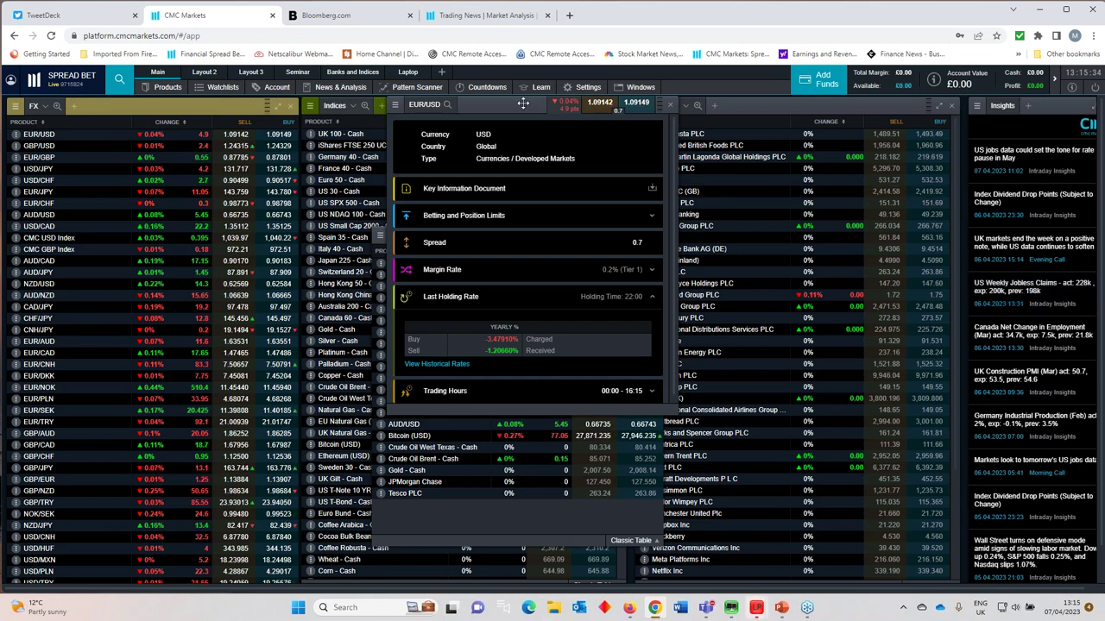
drag(523, 102, 418, 185)
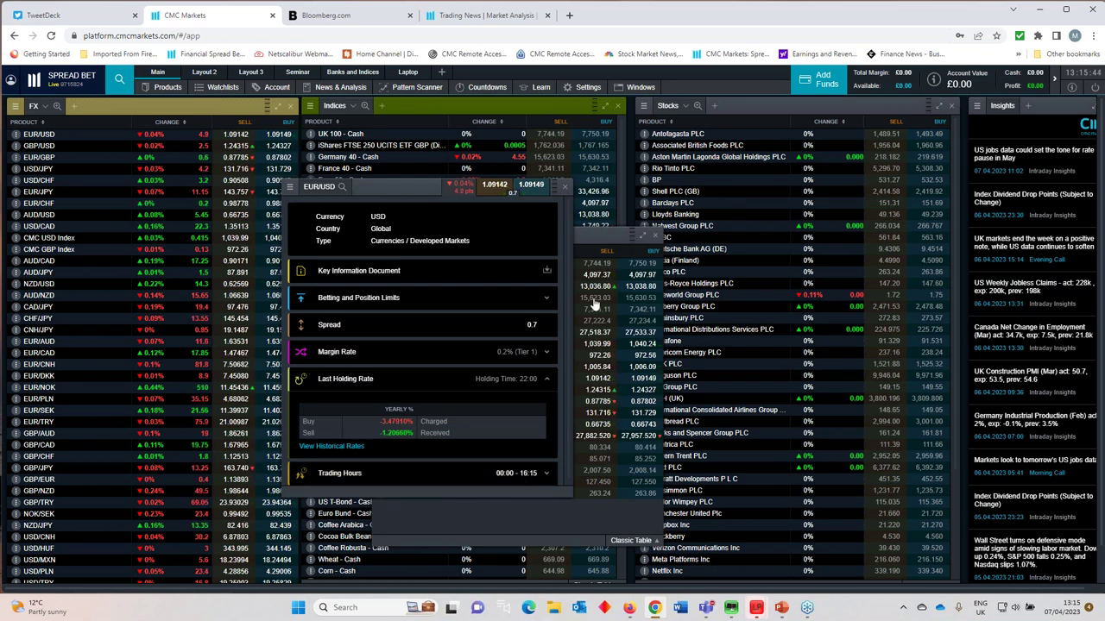
click(565, 191)
drag(535, 242, 478, 233)
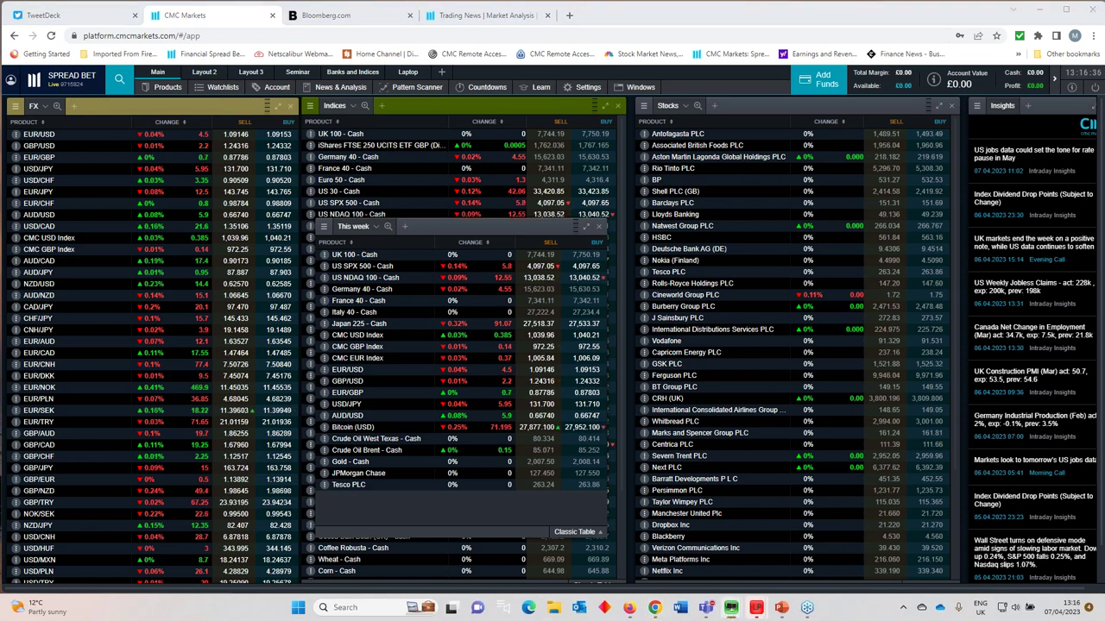
Step: Bring the Bloomberg window into view, examine the US Generic Govt 2 Yr candle chart from the late-March peak to April, and move the window away
drag(1104, 118, 604, 118)
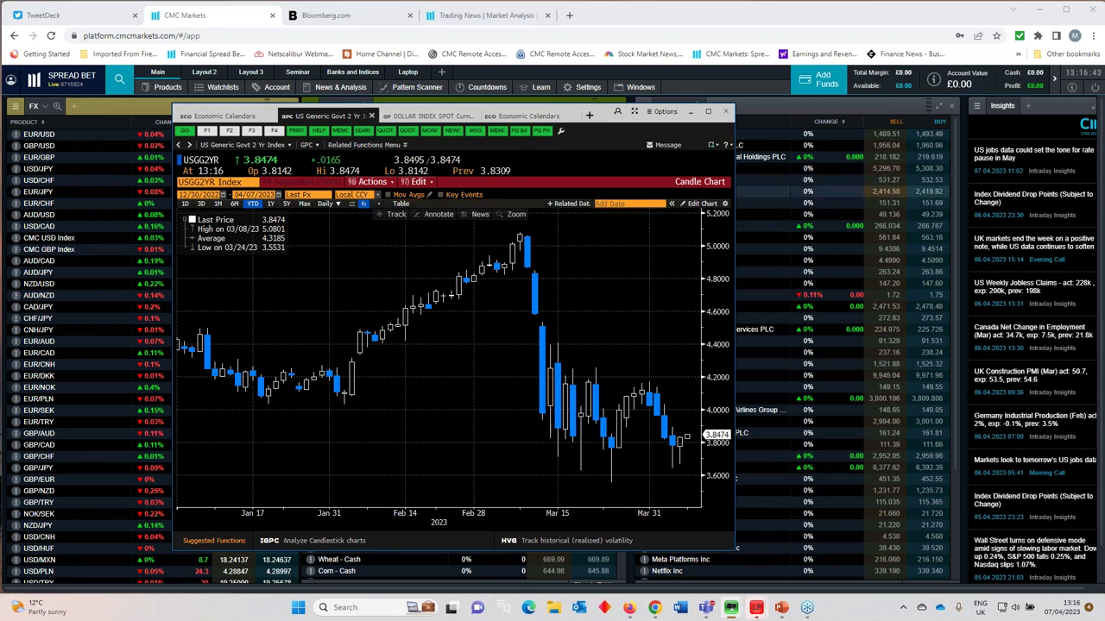
mouse_move(520, 244)
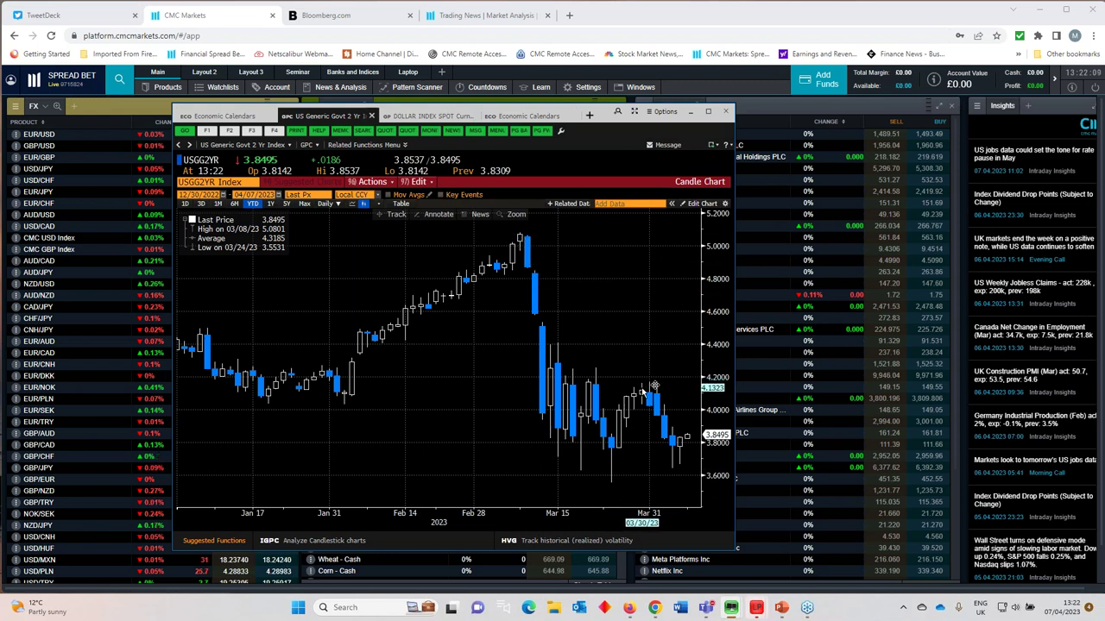
mouse_move(672, 437)
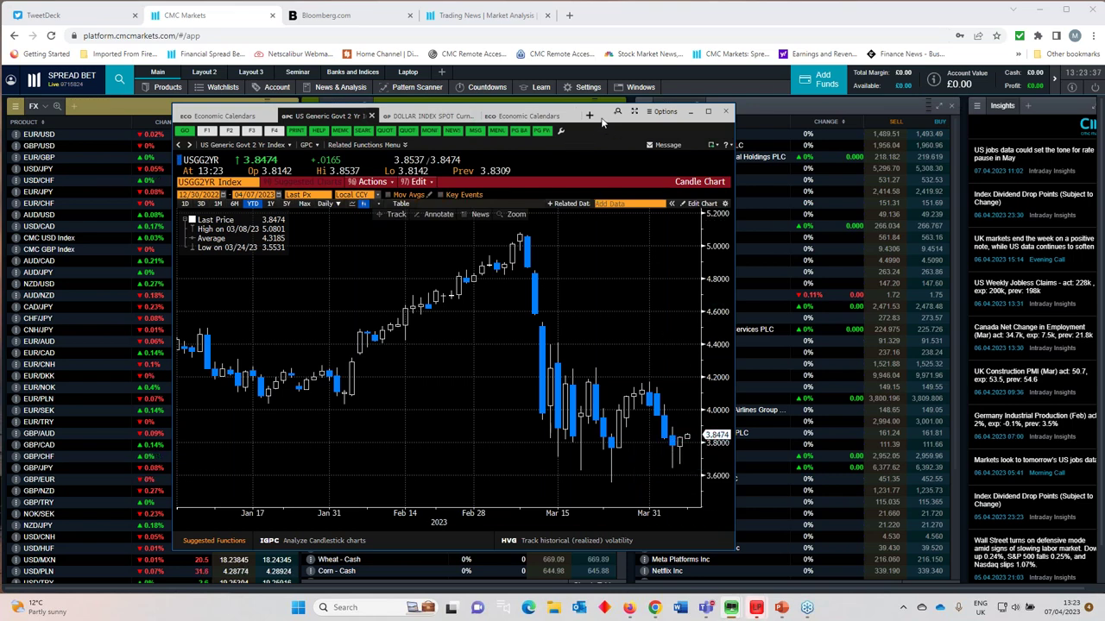
drag(602, 124, 1104, 145)
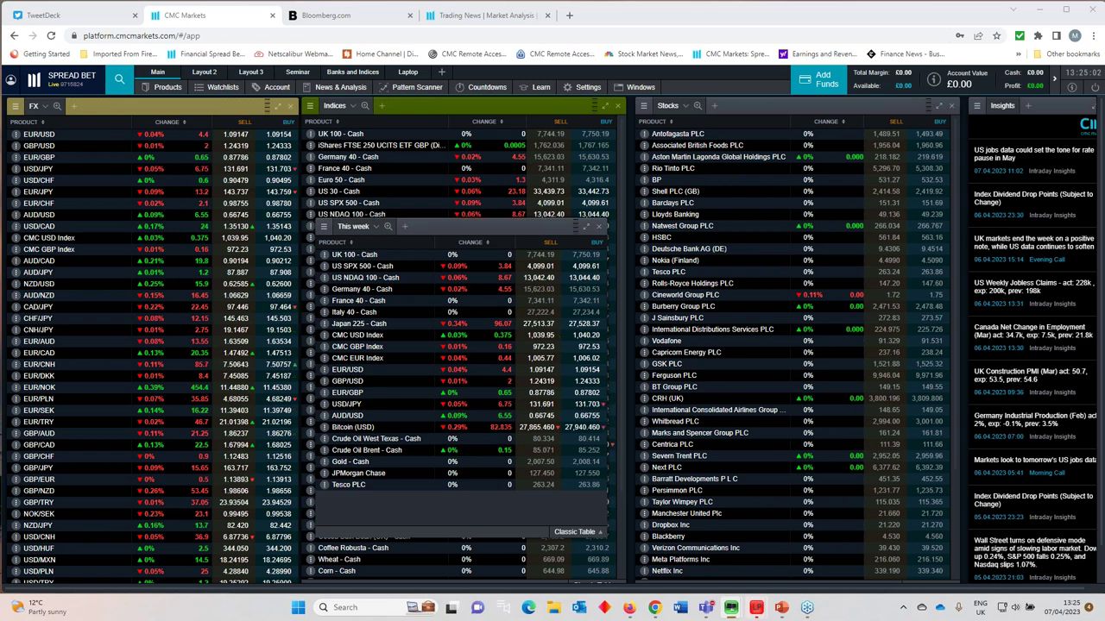
Step: Open the US SPX 500 daily chart full size, examine its price action over about six months, and close it
click(357, 268)
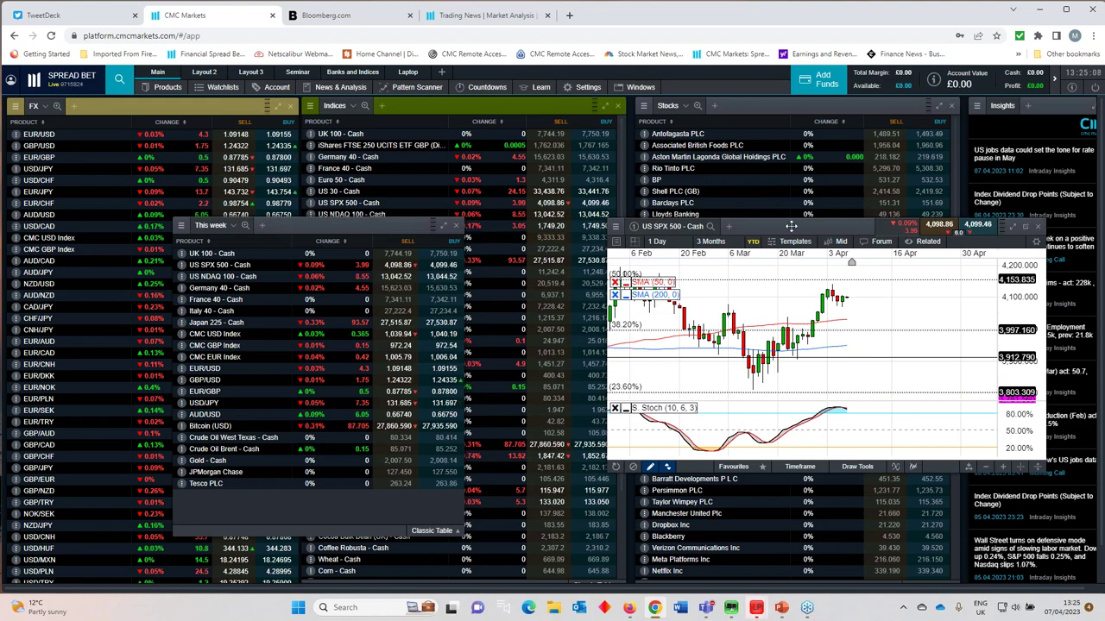
click(906, 245)
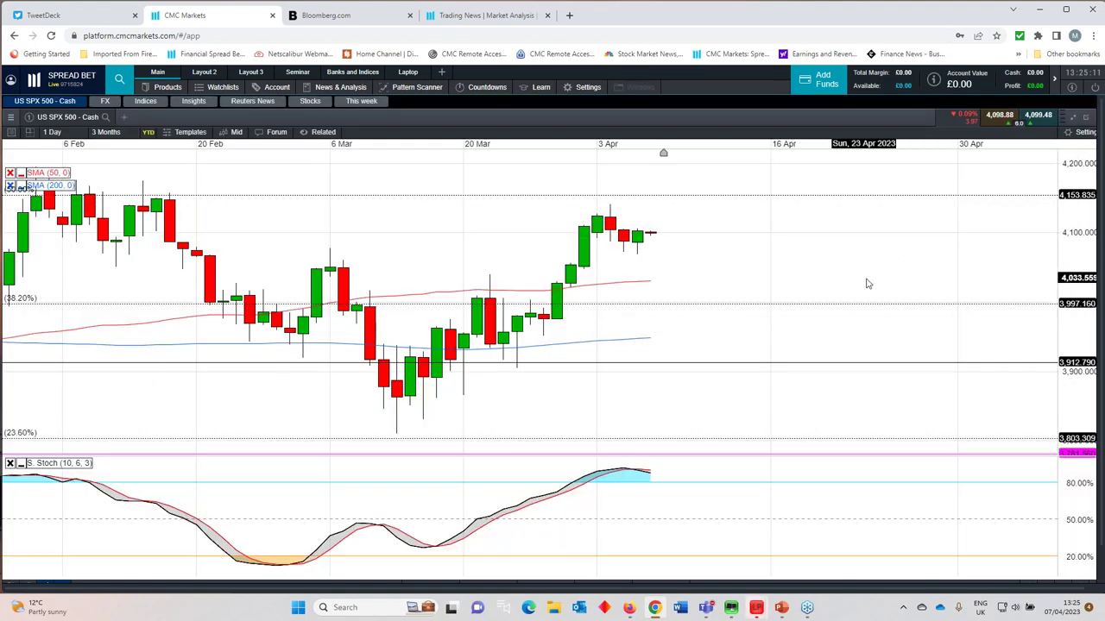
scroll(865, 281, down, 5)
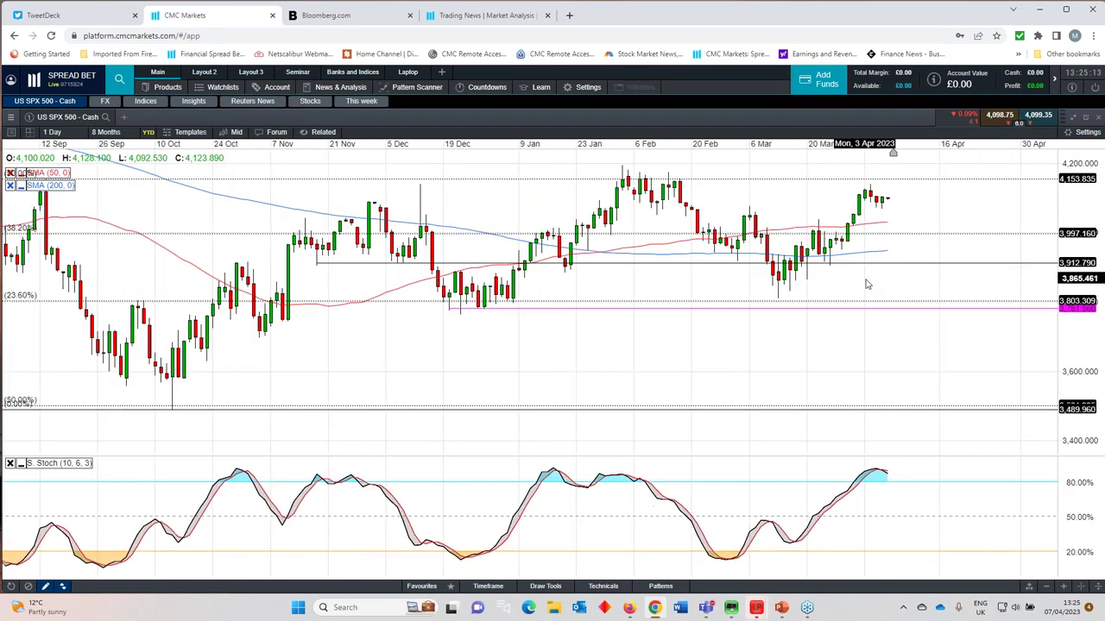
scroll(868, 284, up, 1)
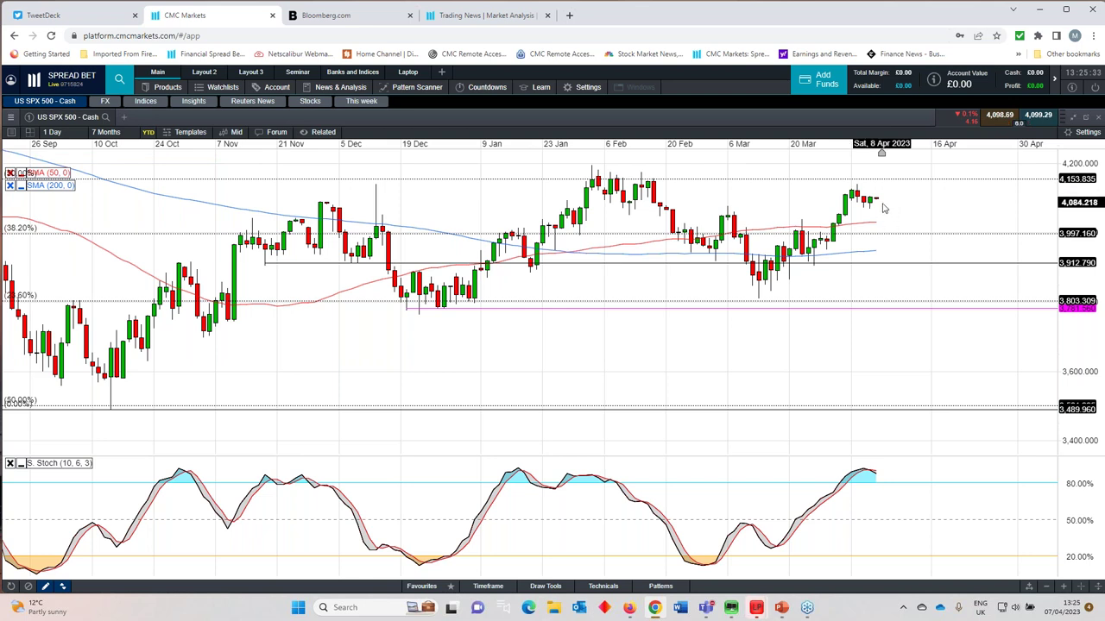
scroll(882, 208, up, 2)
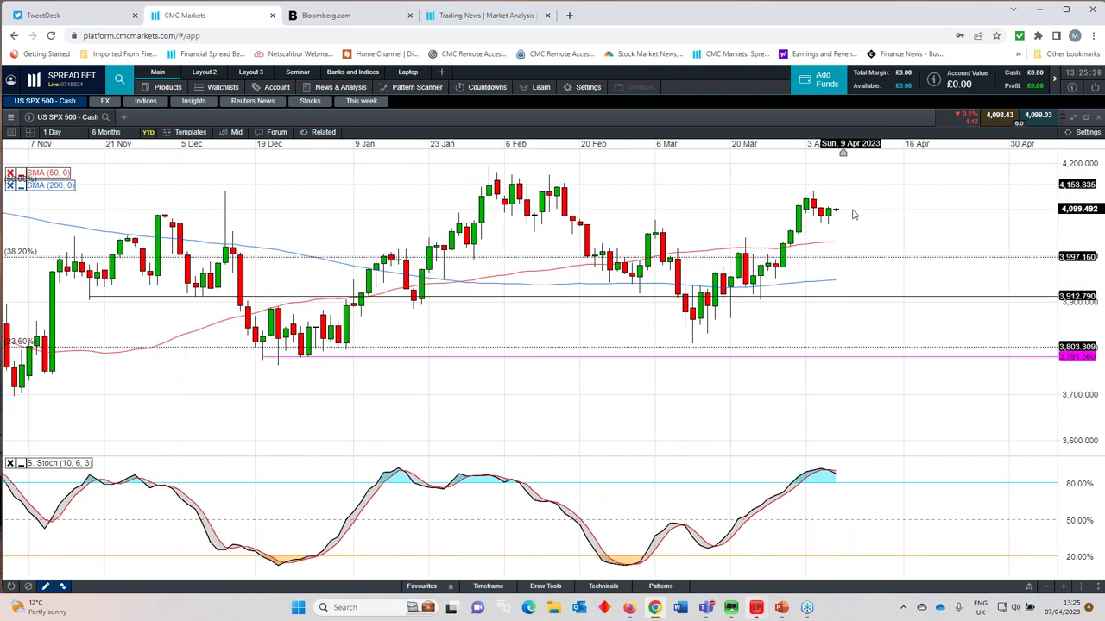
scroll(852, 214, up, 1)
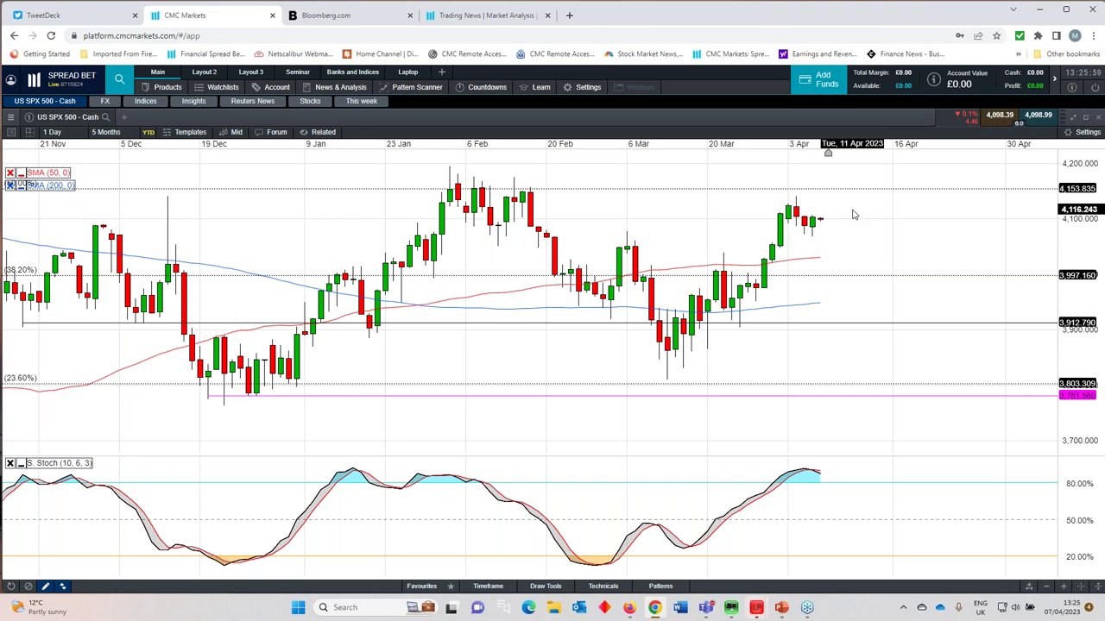
scroll(853, 214, down, 2)
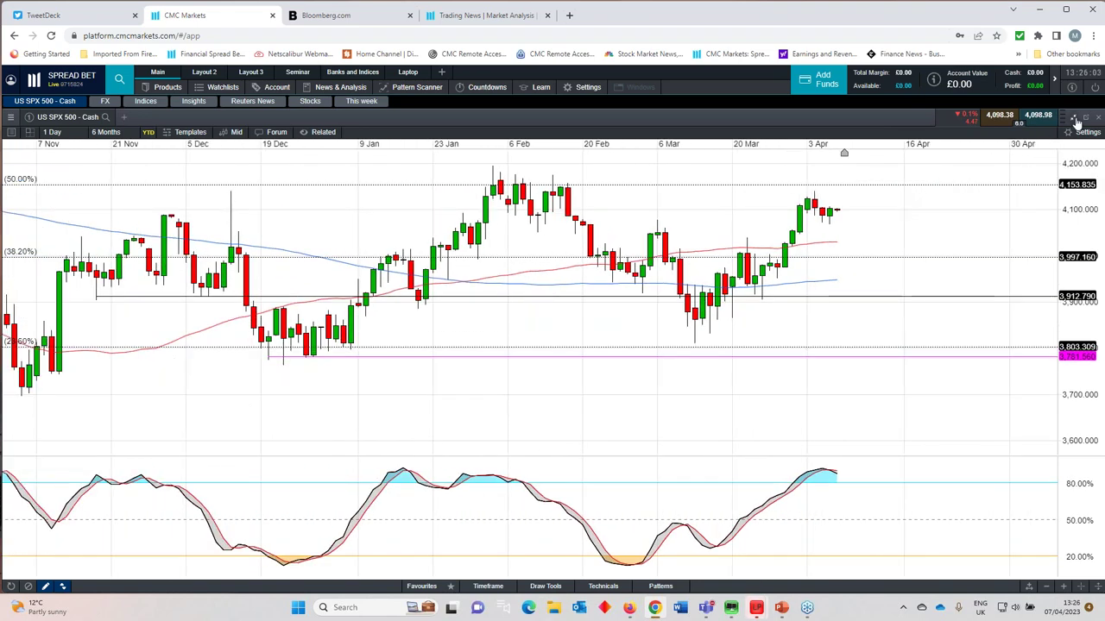
click(1085, 117)
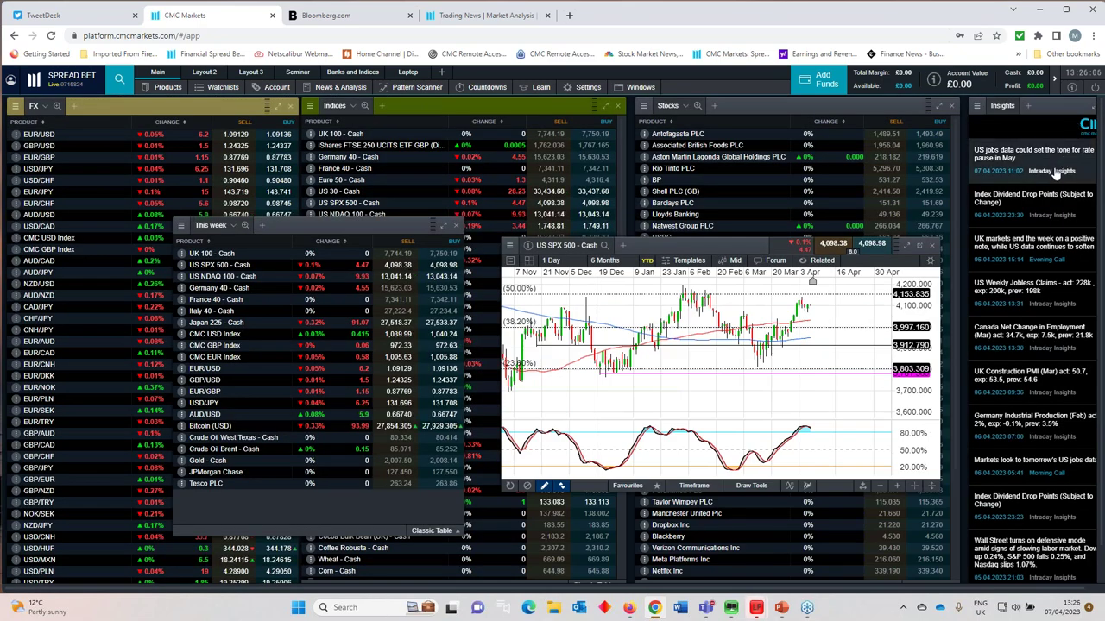
click(933, 247)
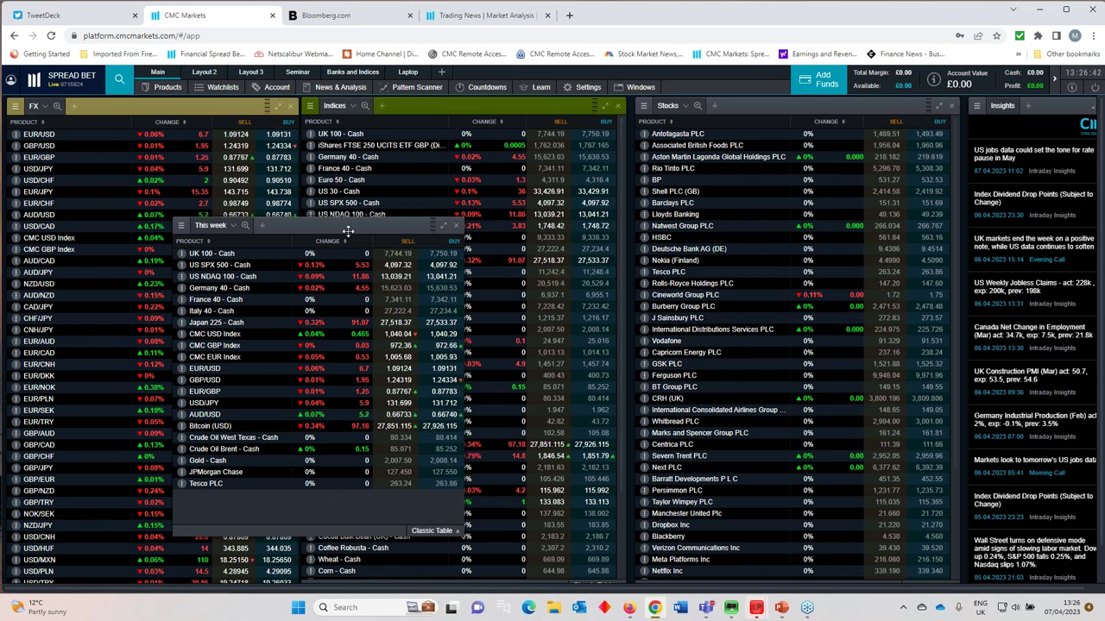
Step: Open the USD/JPY daily chart full size from the This week watchlist, examine its trendlines over two years, and close it
drag(367, 232, 452, 228)
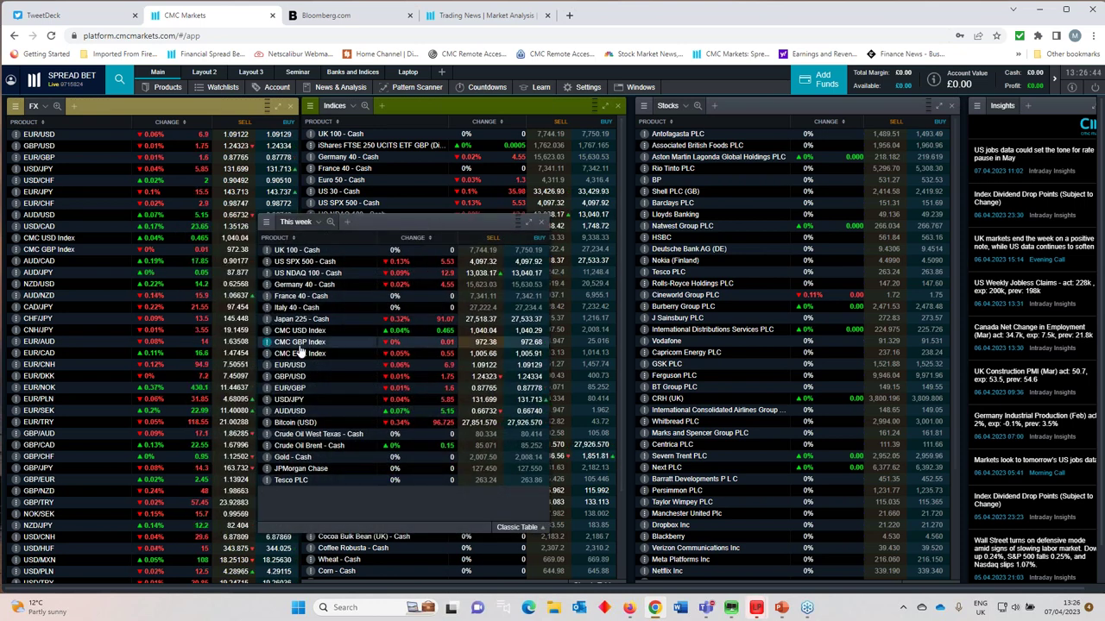
click(289, 400)
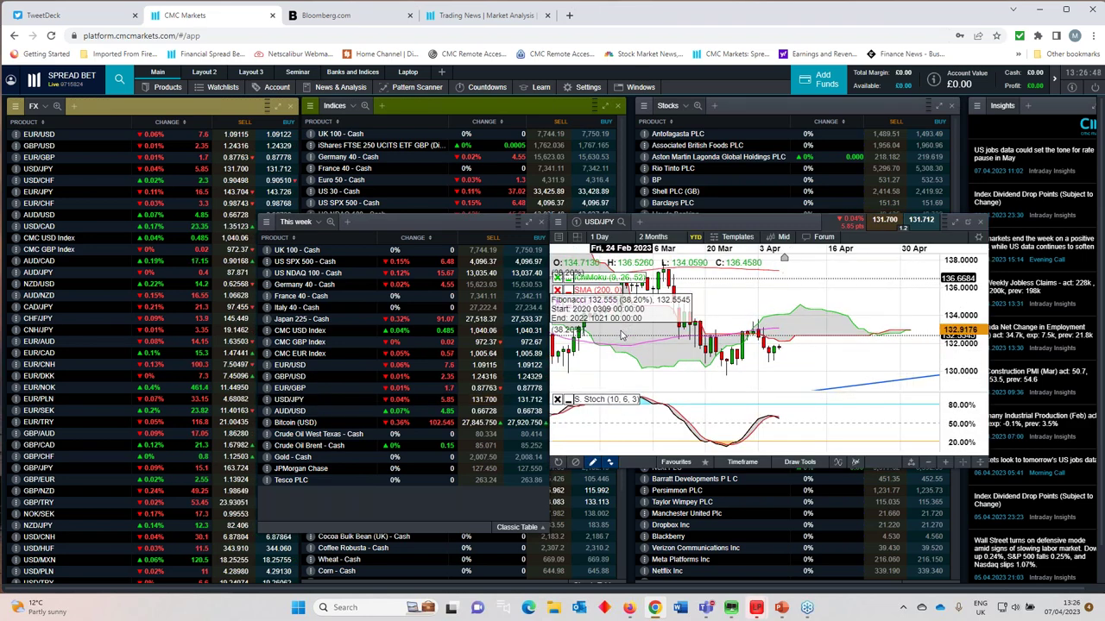
click(966, 222)
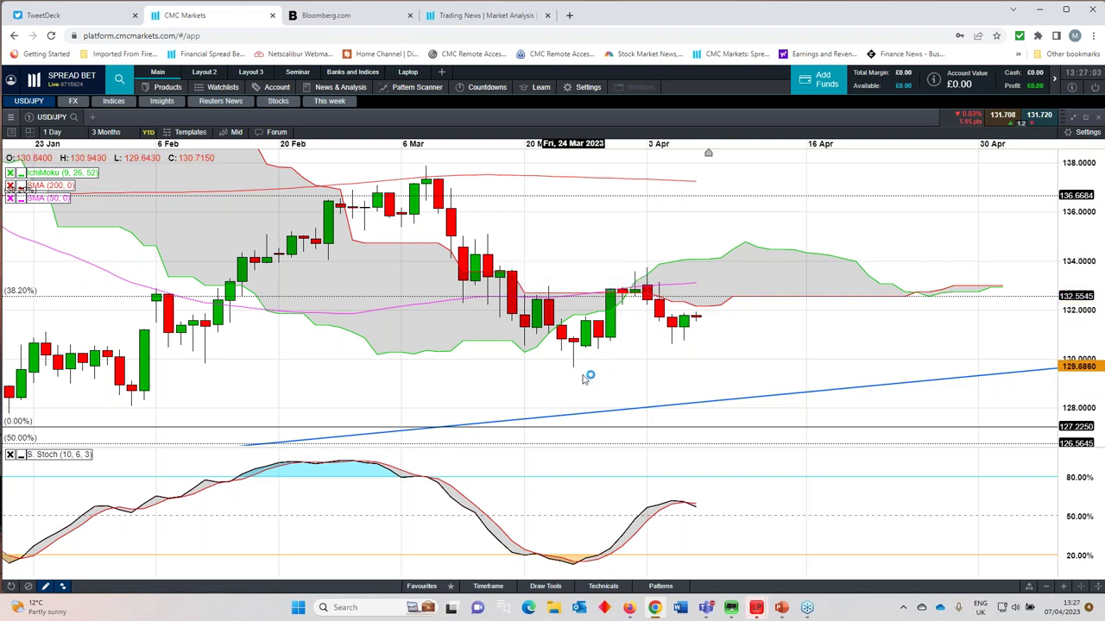
scroll(649, 369, down, 10)
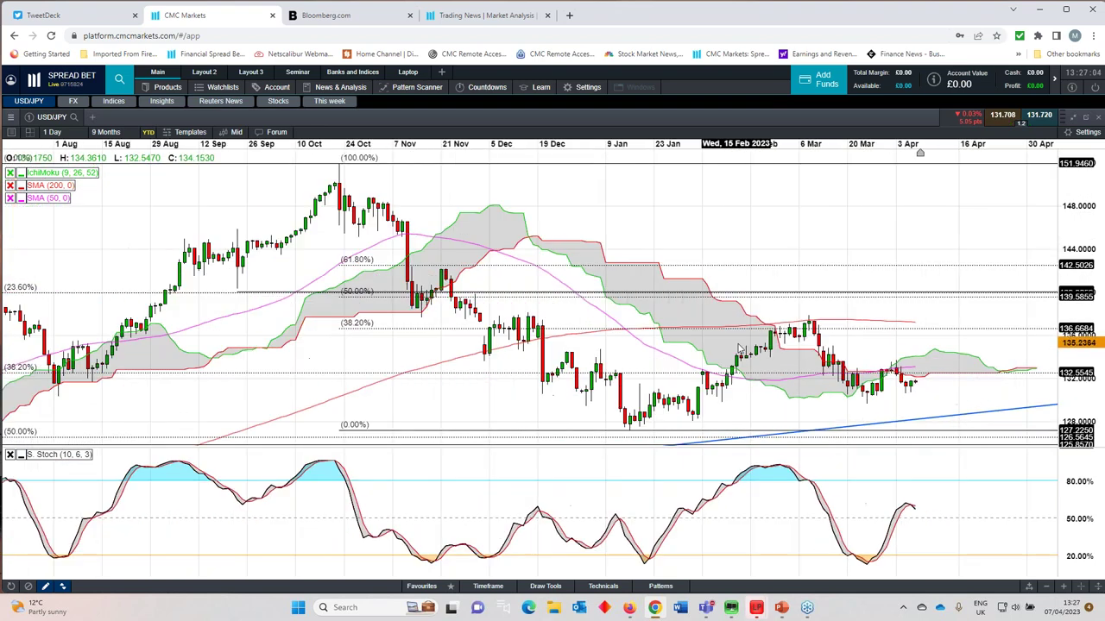
scroll(738, 348, down, 3)
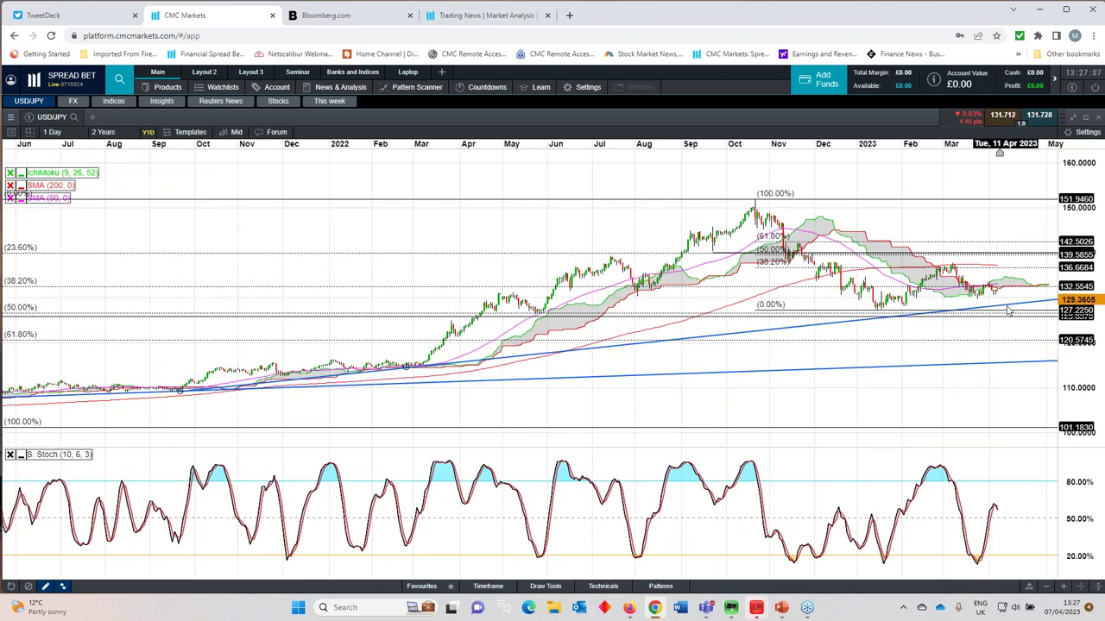
click(1084, 116)
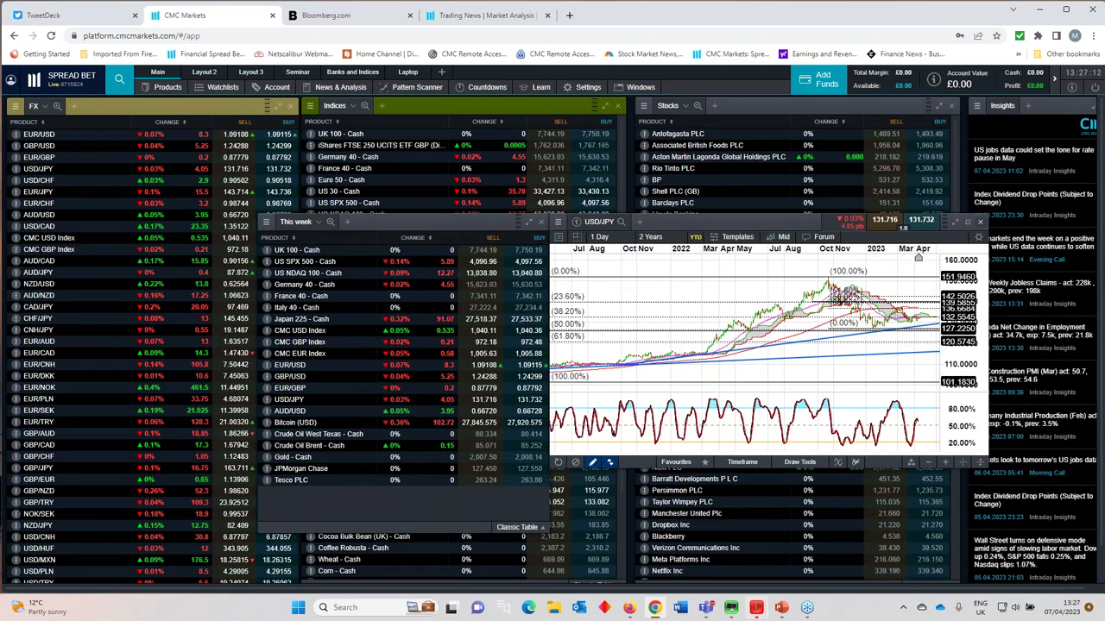
click(980, 222)
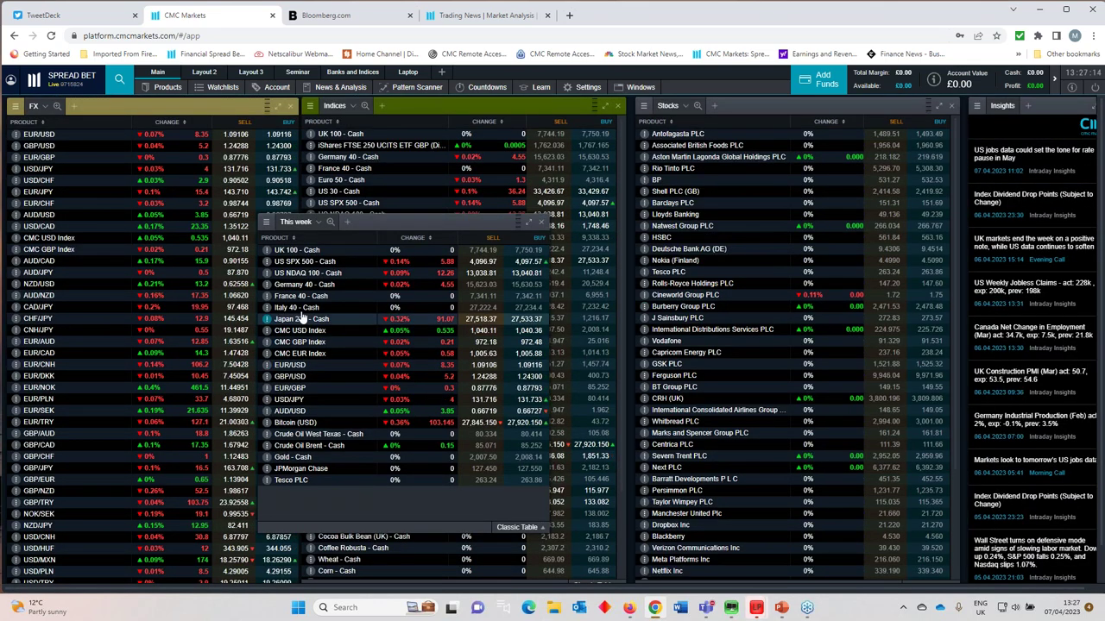
Step: Open the US NDAQ 100 daily chart full size and examine its trendlines and price action over the past 12 months
click(306, 273)
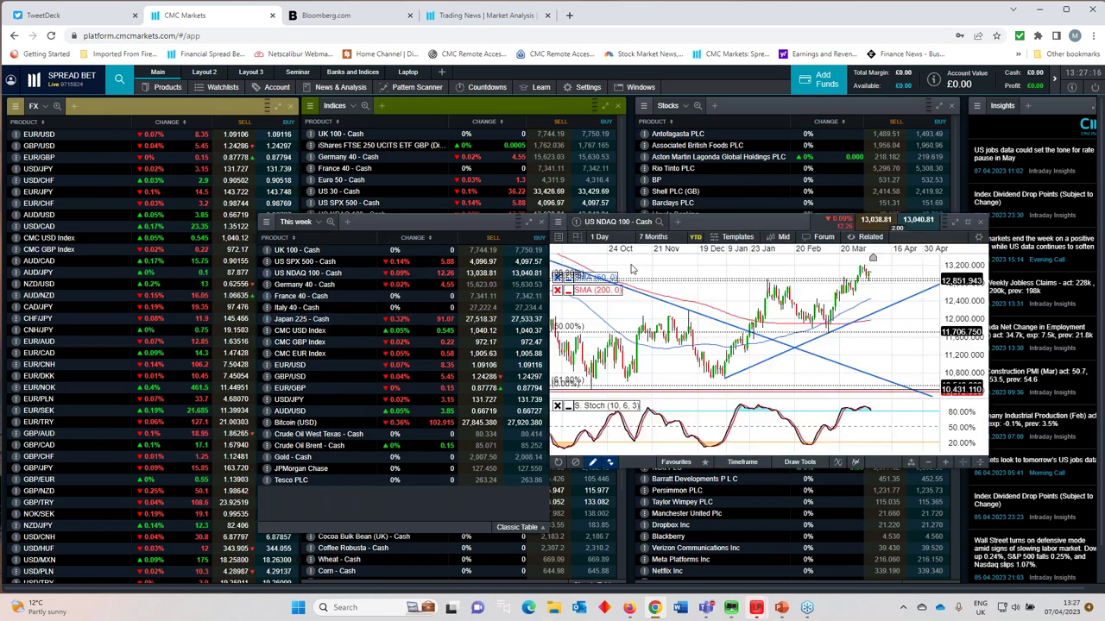
scroll(751, 298, up, 3)
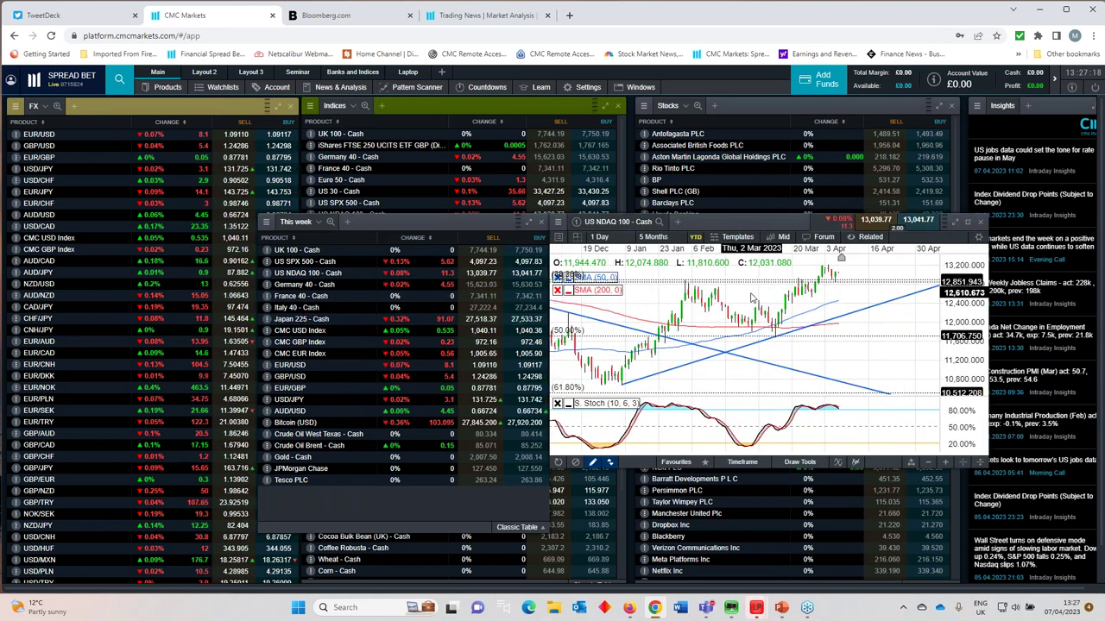
click(955, 222)
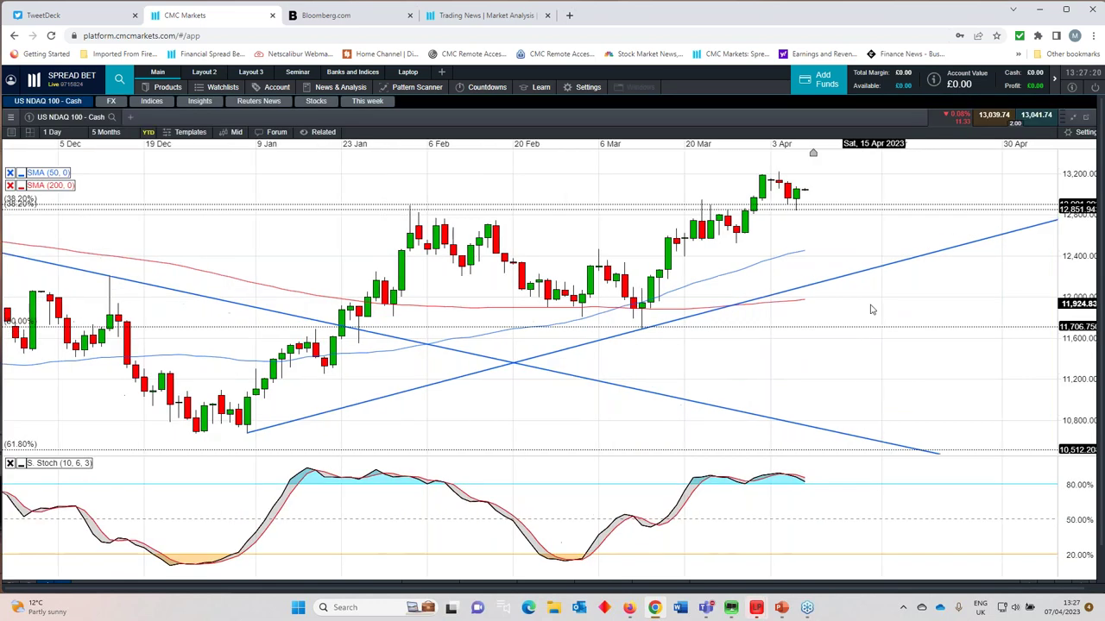
scroll(871, 309, down, 1)
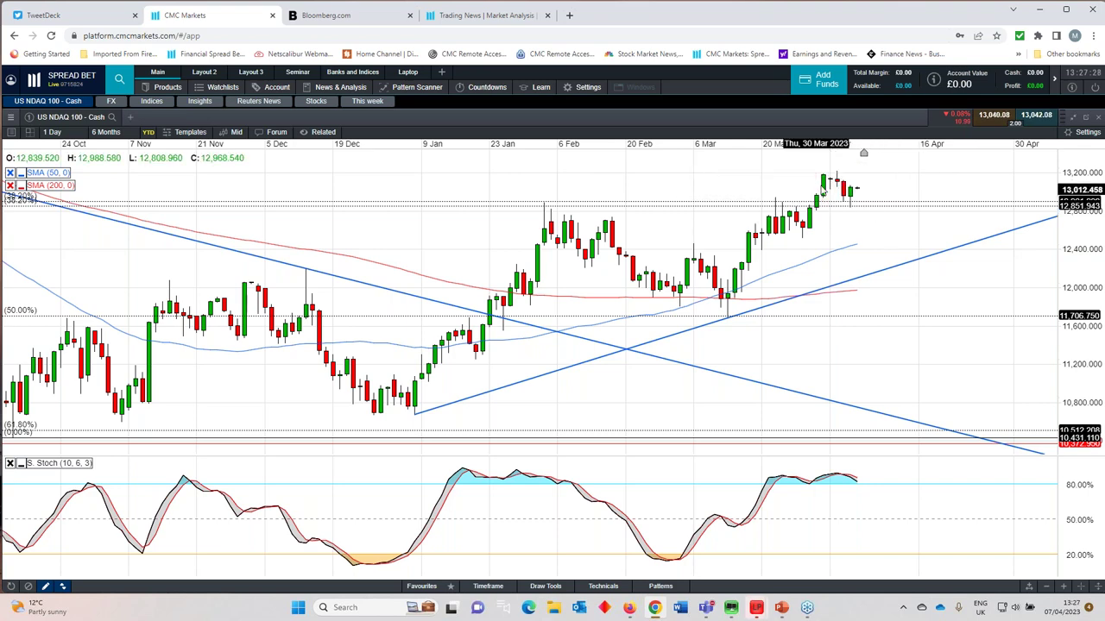
scroll(844, 185, down, 10)
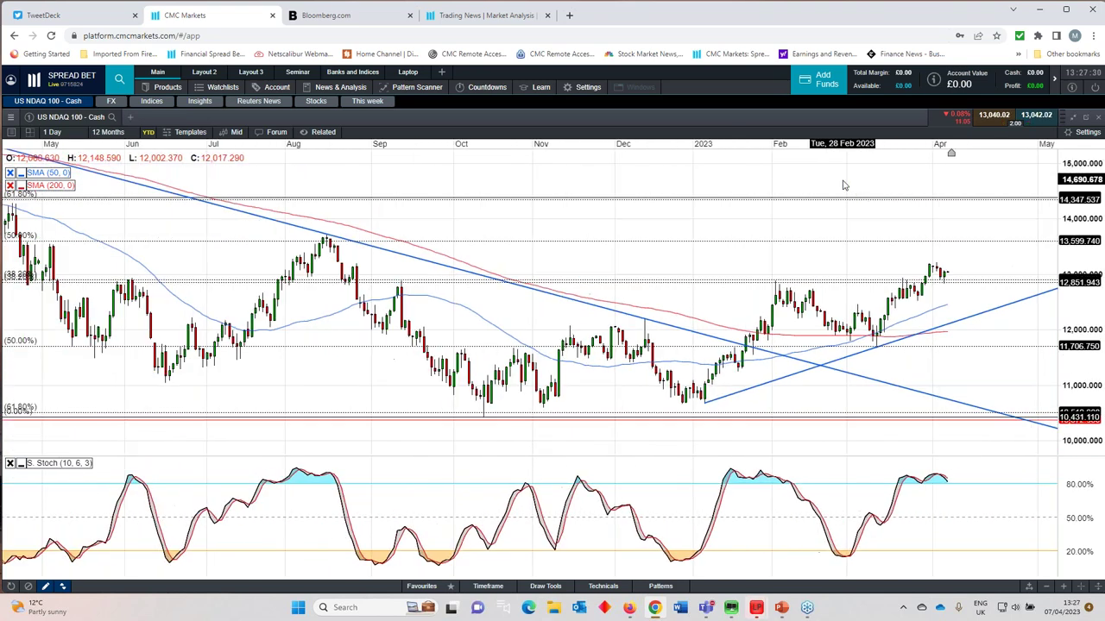
Step: Examine the US NDAQ 100 daily chart's trendlines and Fibonacci levels over up to three years, and close the chart
scroll(844, 185, down, 2)
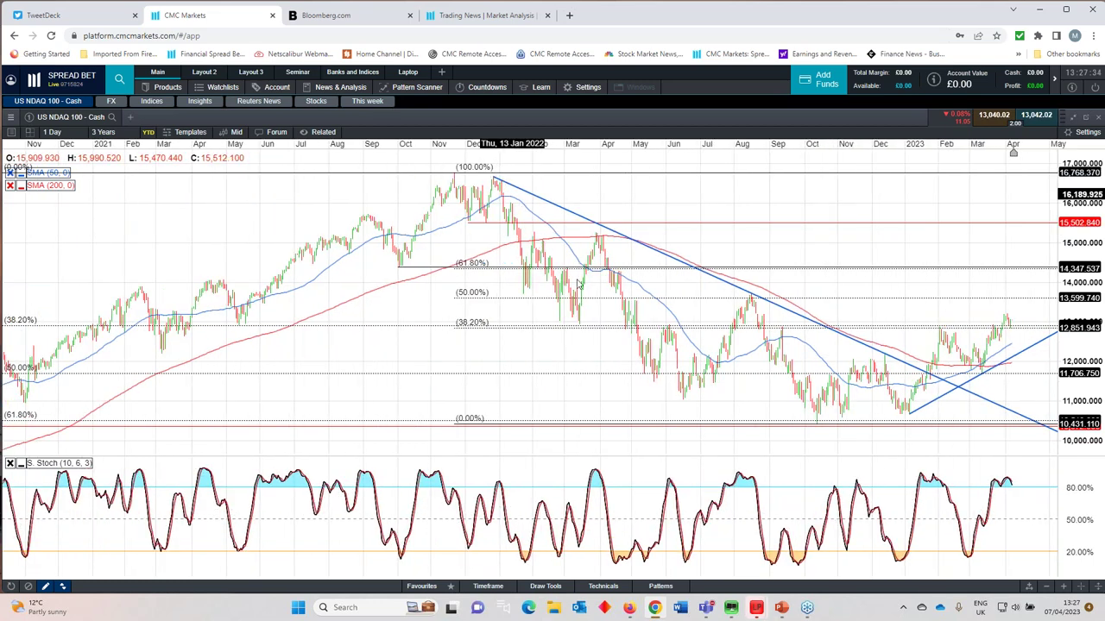
drag(842, 422, 903, 407)
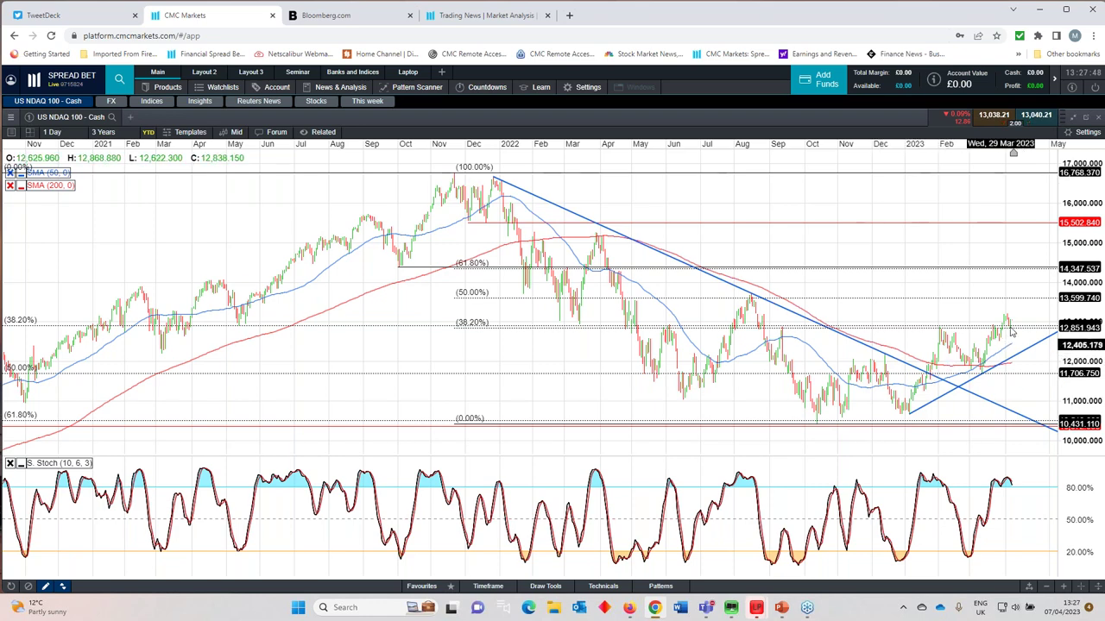
scroll(999, 343, up, 5)
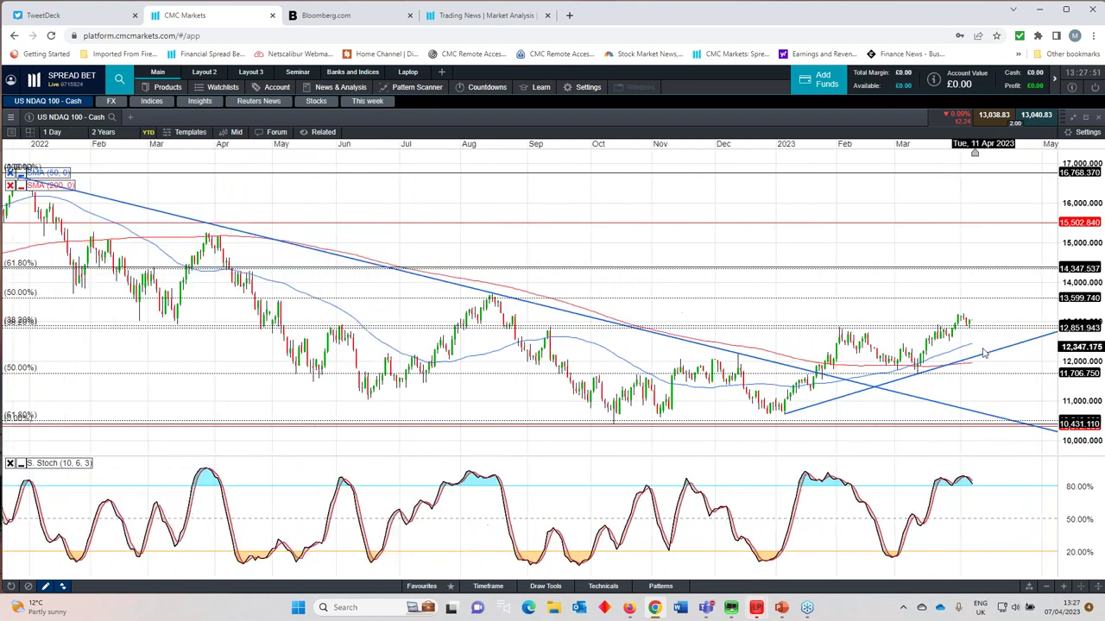
scroll(974, 350, up, 3)
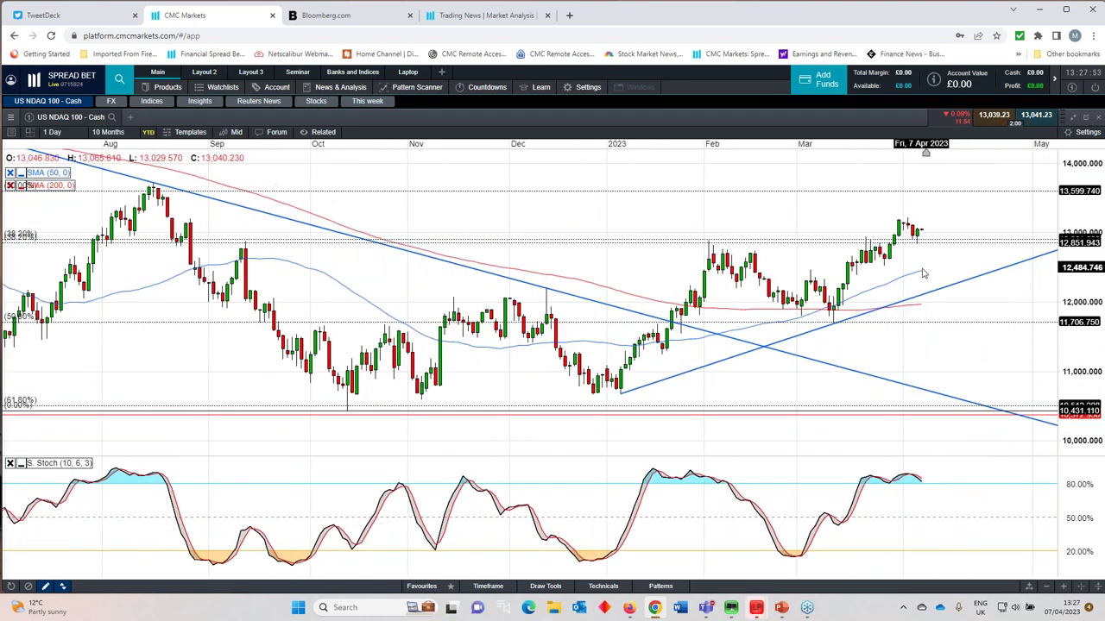
scroll(922, 274, up, 1)
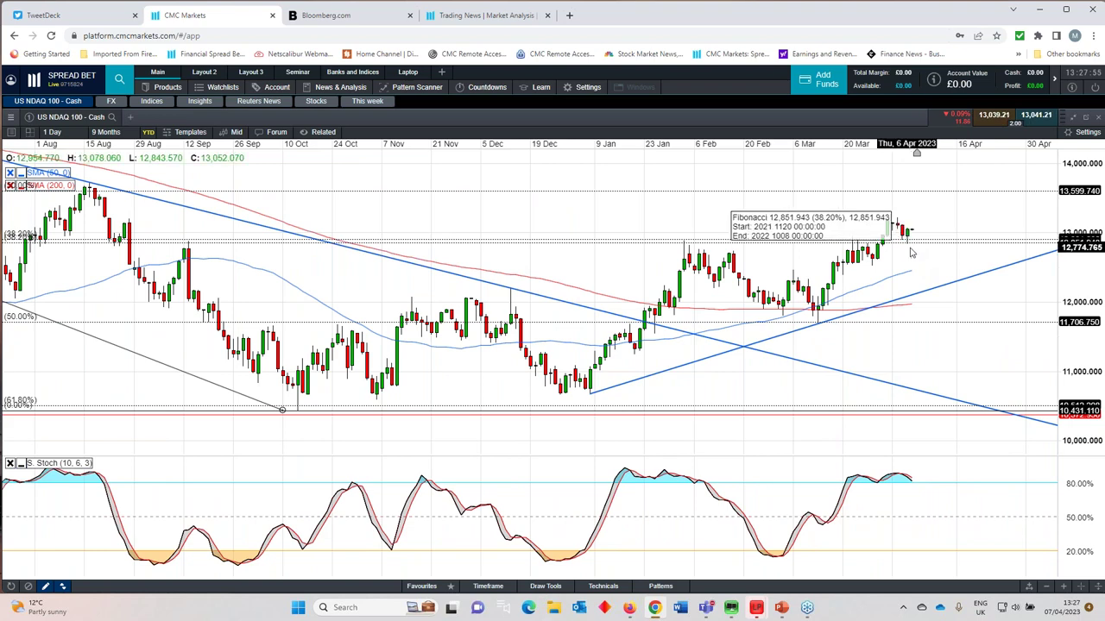
scroll(912, 252, down, 2)
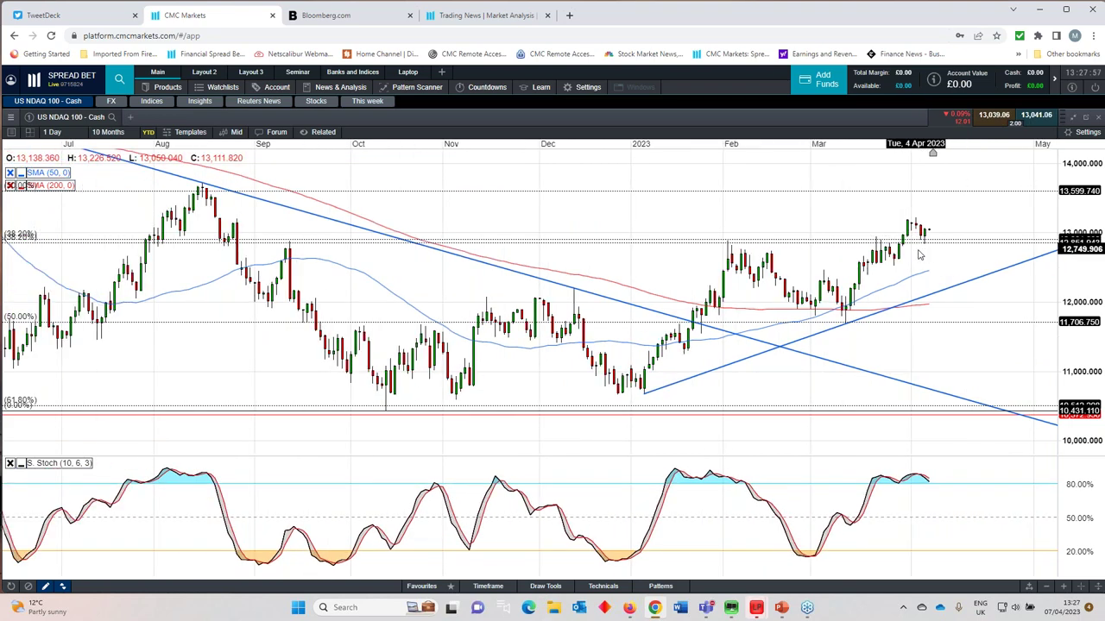
scroll(940, 235, down, 3)
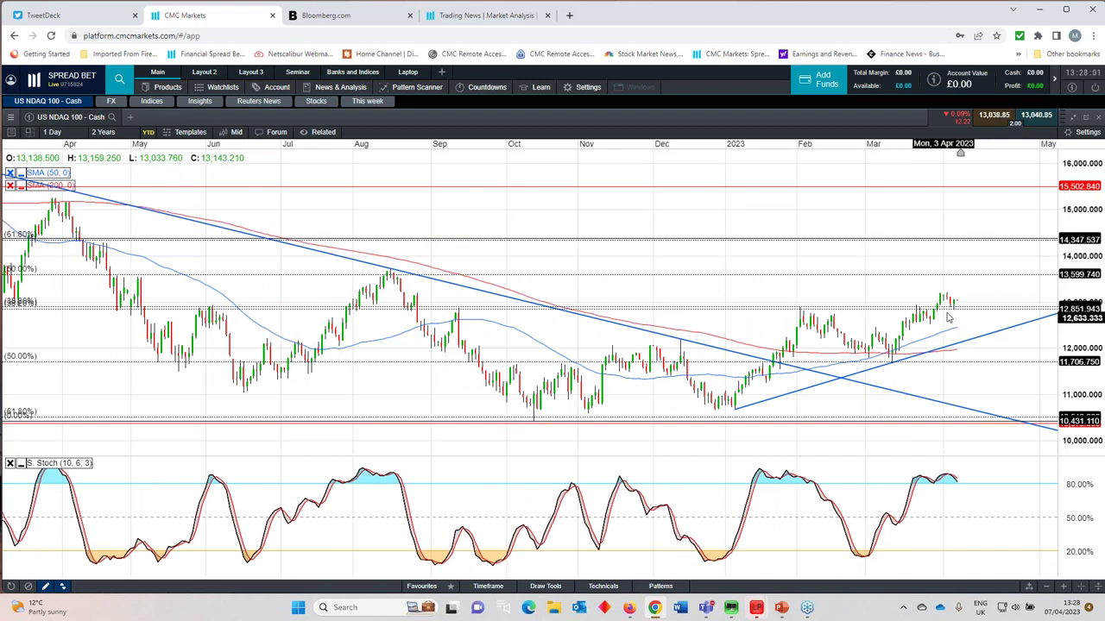
click(1073, 117)
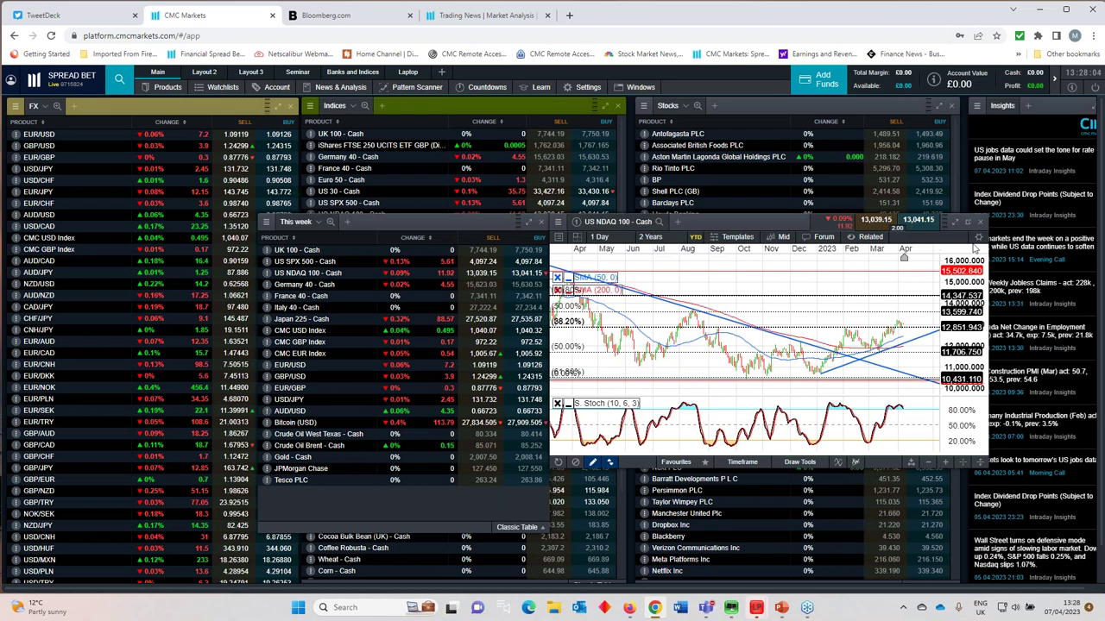
click(981, 222)
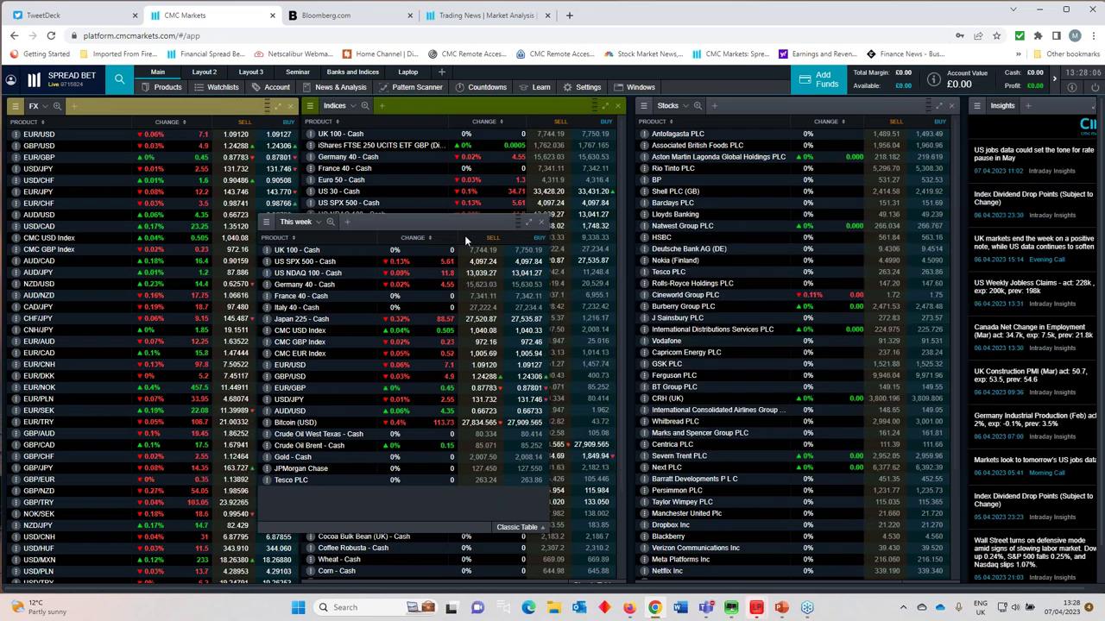
Step: Open the EUR/USD chart from the This week watchlist and examine it on the 5 minutes interval
drag(445, 221, 460, 221)
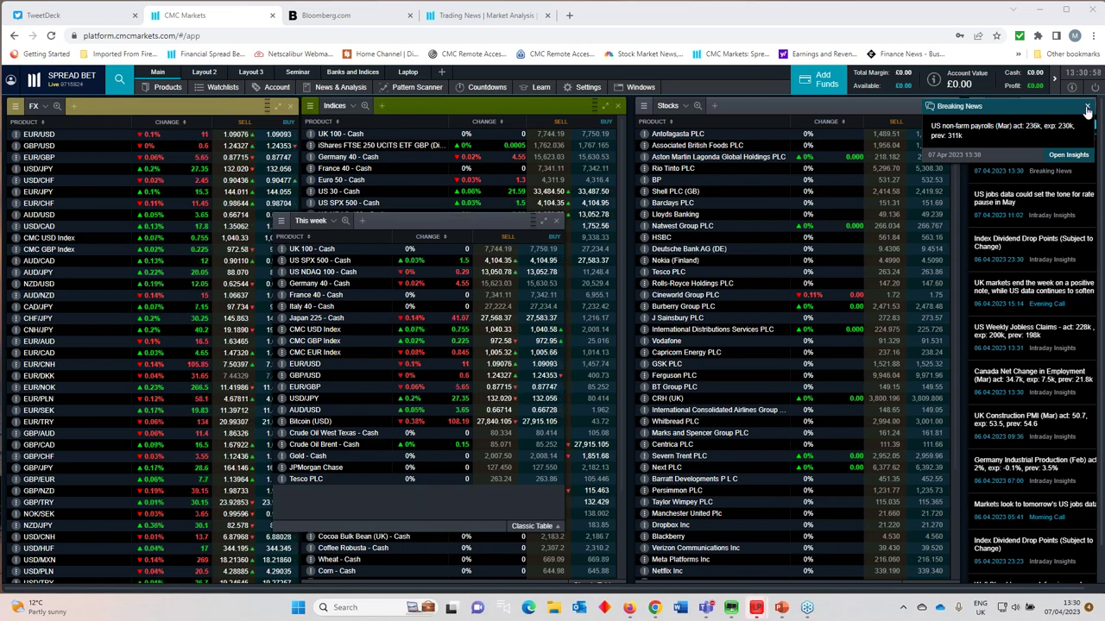
click(316, 365)
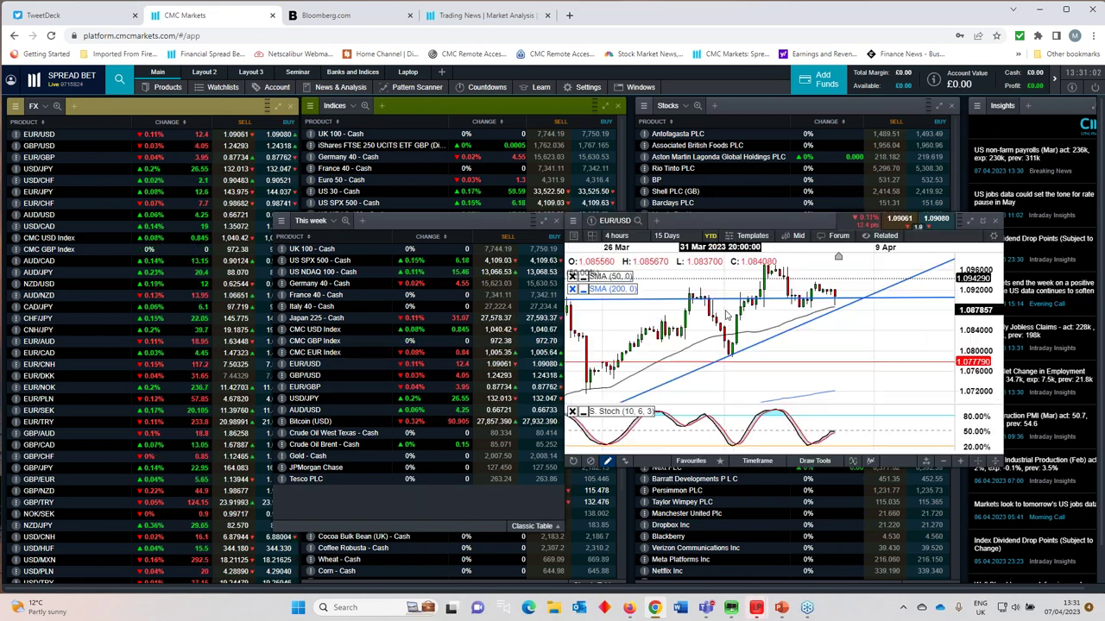
click(616, 235)
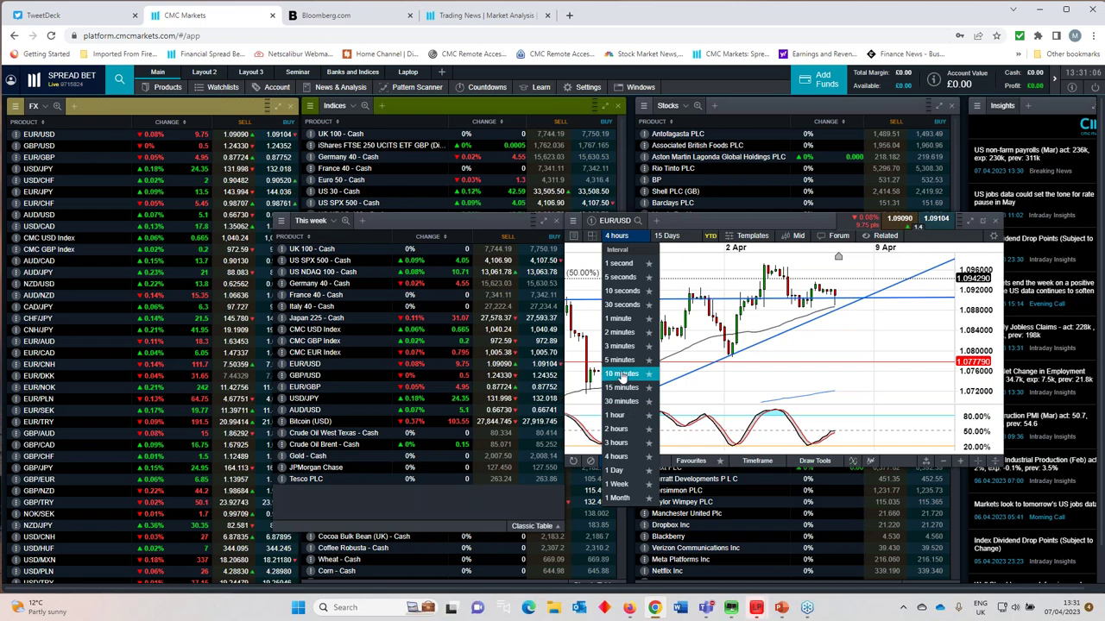
click(622, 359)
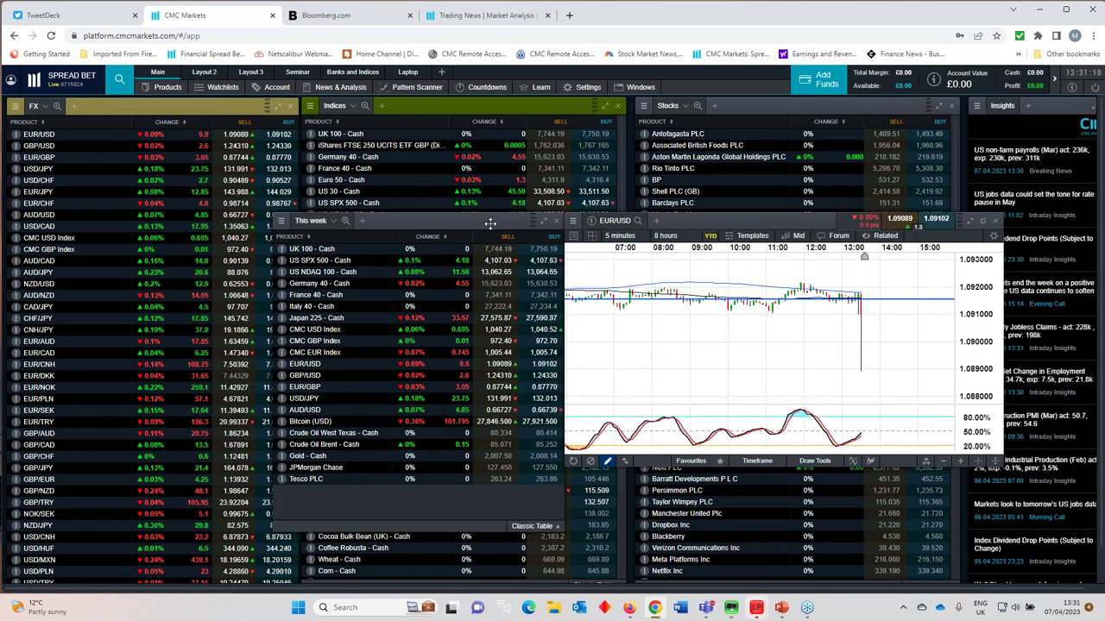
Step: Separate the This week watchlist from the EUR/USD chart, and view the pair on the 4 hours interval over 2 months
drag(447, 222, 314, 223)
drag(734, 221, 682, 221)
click(567, 236)
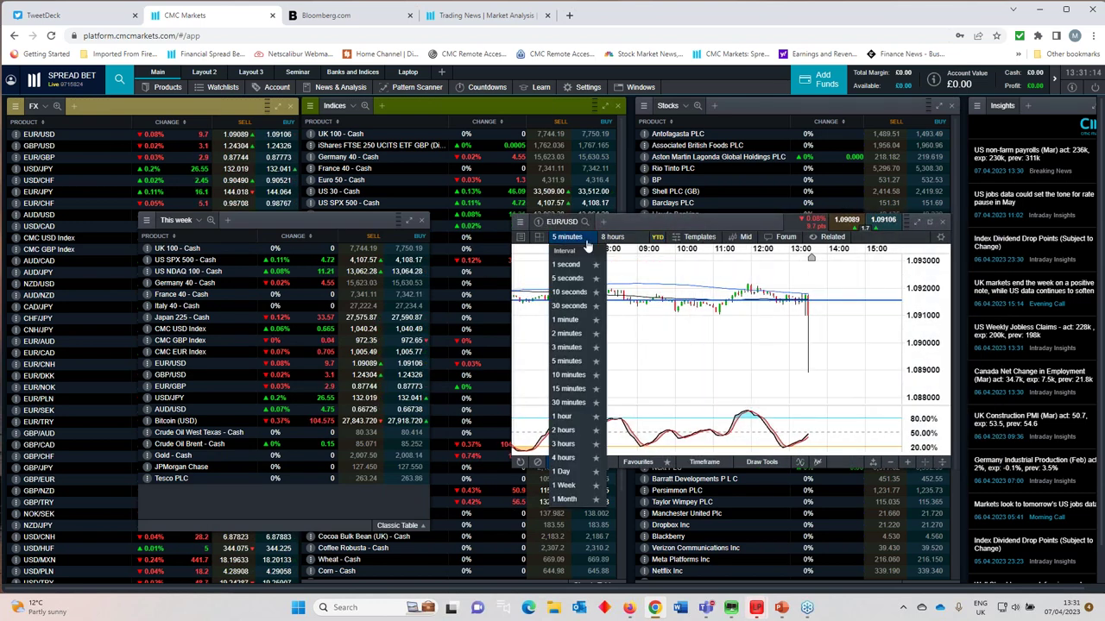
click(577, 465)
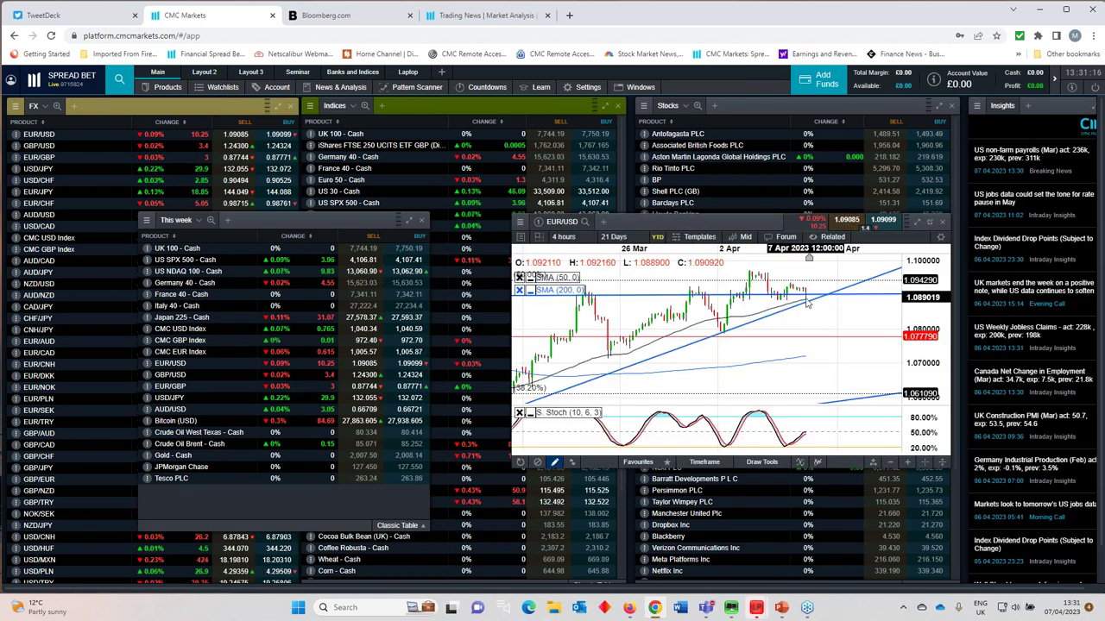
scroll(777, 345, down, 4)
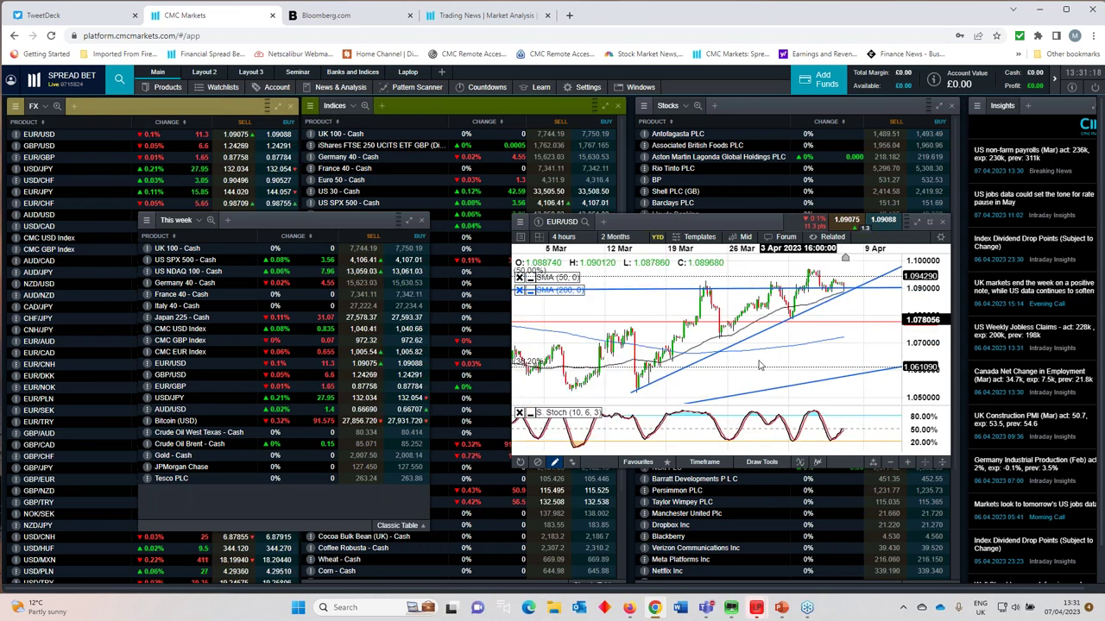
Step: Shift the watchlist and EUR/USD chart aside, examine the US Generic Govt 2 Yr intraday candle chart in Bloomberg, and move its window away
drag(258, 220, 190, 218)
drag(665, 222, 564, 235)
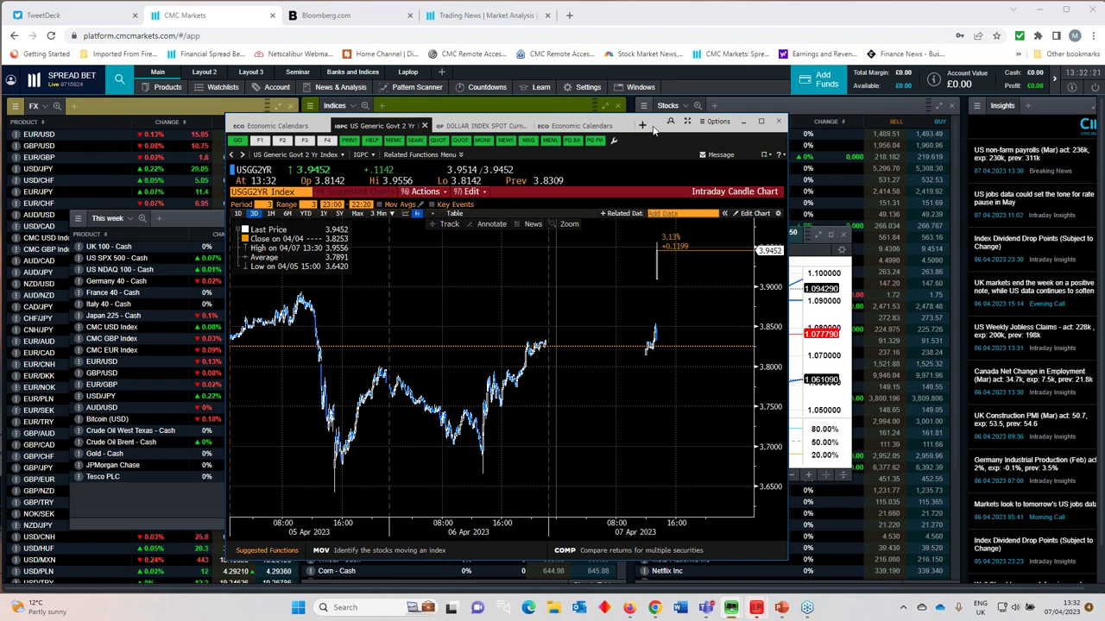
drag(653, 129, 1104, 192)
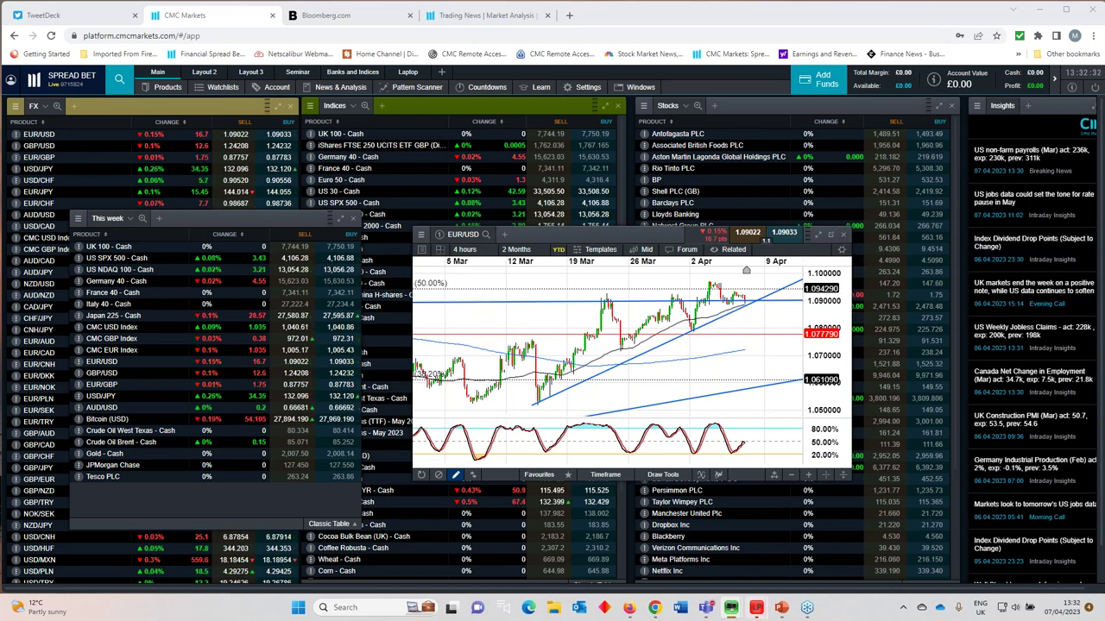
Step: Close the EUR/USD chart and move the This week watchlist over the Stocks list so the Indices list is uncovered
drag(604, 234, 677, 203)
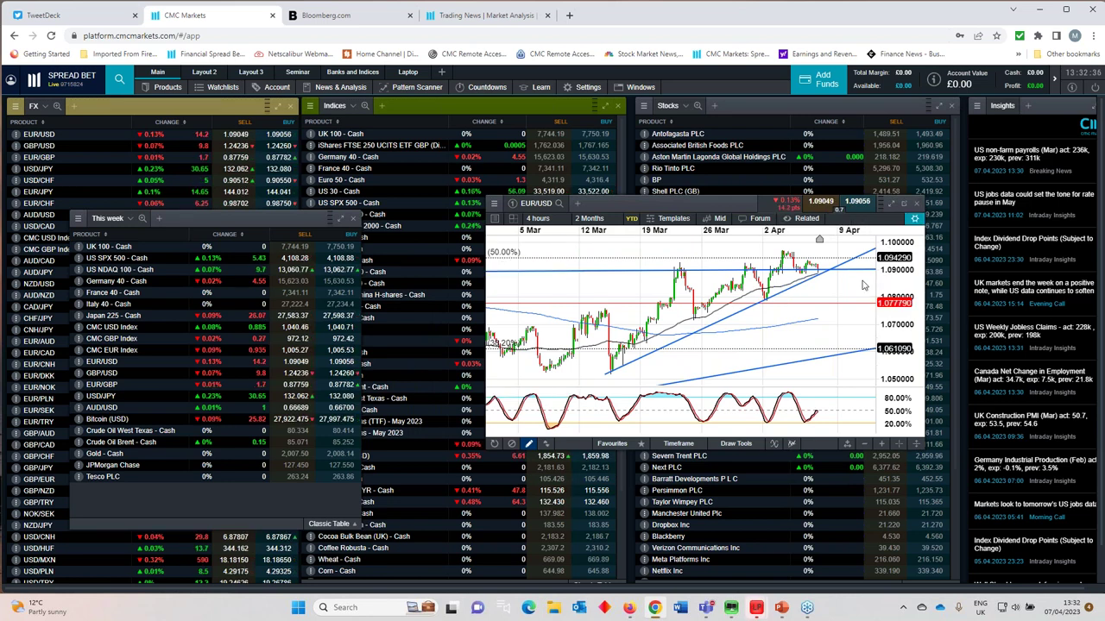
click(914, 203)
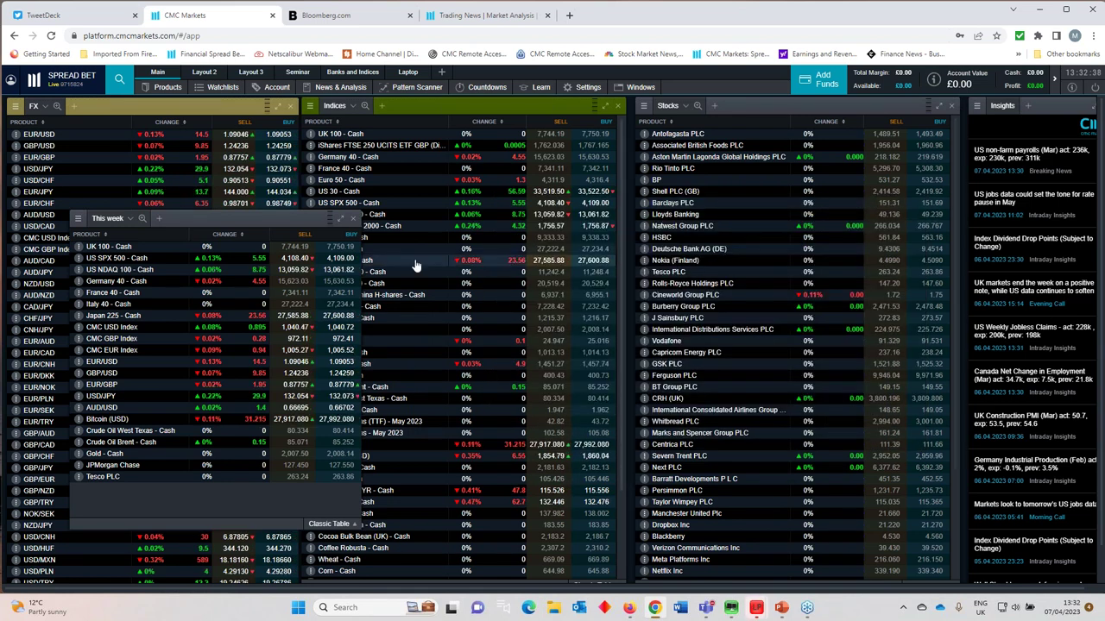
drag(285, 224, 835, 202)
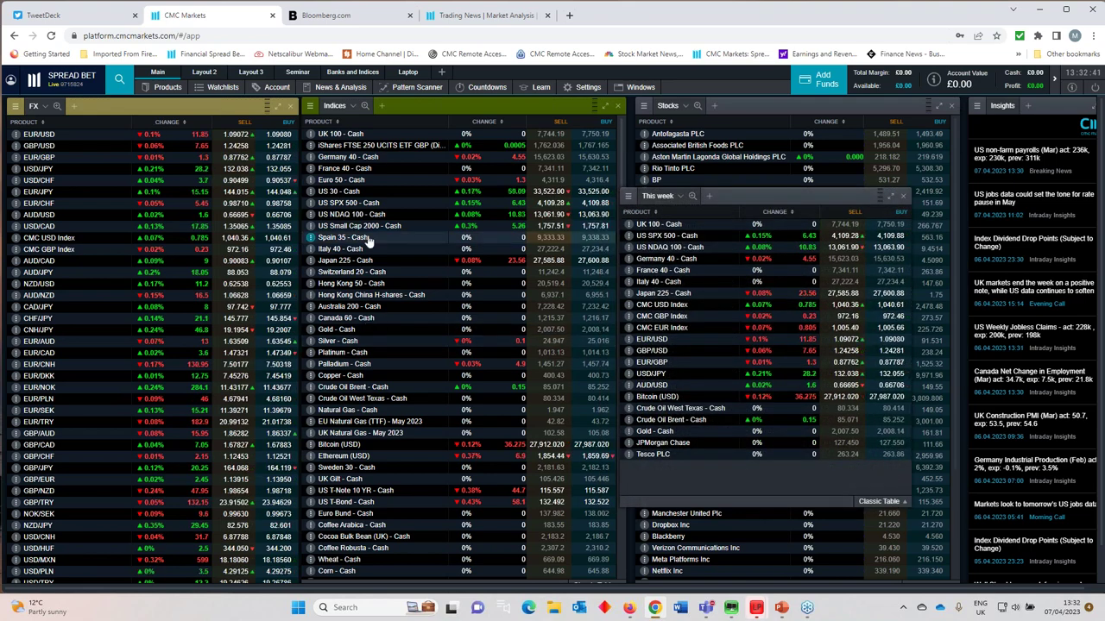
Step: Open the Australia 200 daily chart full size from the Indices watchlist and view about two years of prices
click(349, 307)
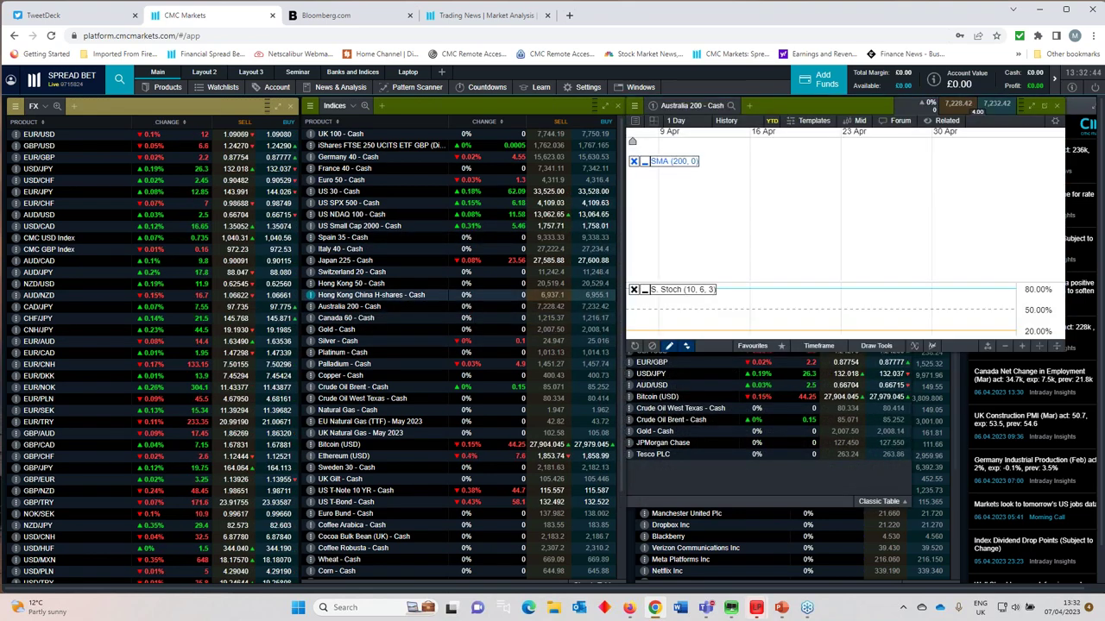
drag(820, 105, 587, 296)
scroll(587, 296, down, 5)
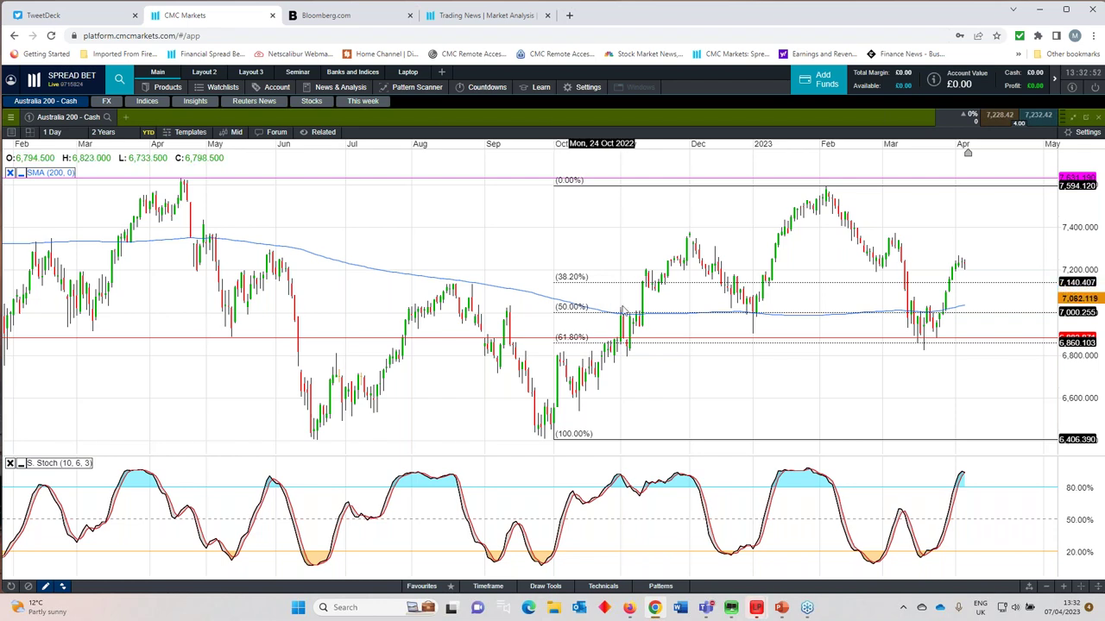
Step: Try a falling trendline on the Australia 200 chart from the early February 2023 high to the early April high, and delete it
click(421, 586)
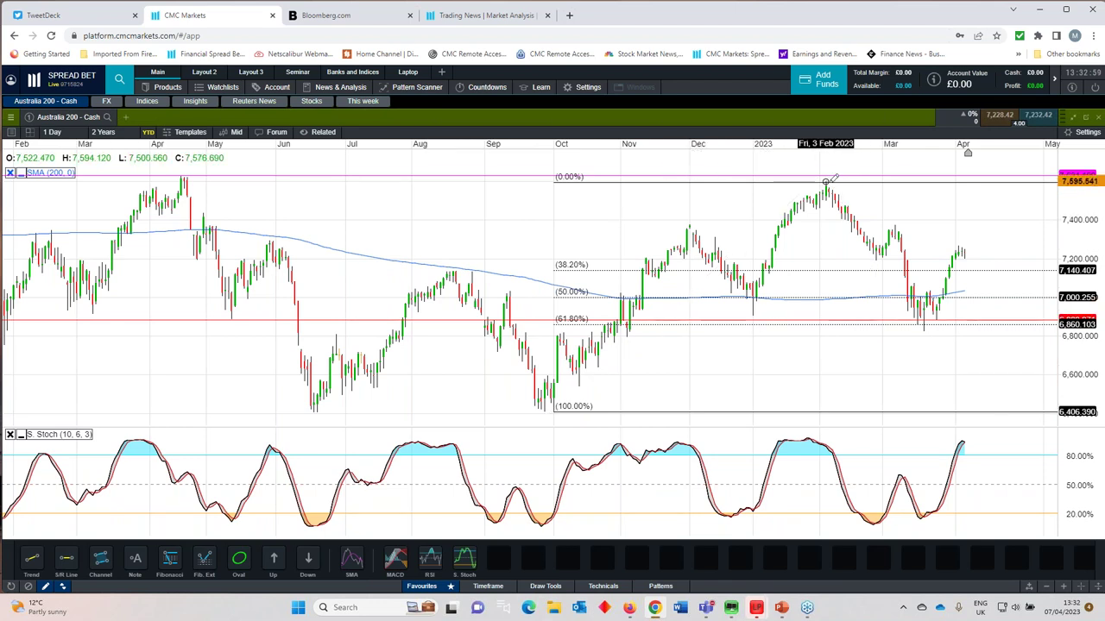
mouse_move(826, 183)
mouse_down()
mouse_move(958, 243)
mouse_move(945, 245)
mouse_up()
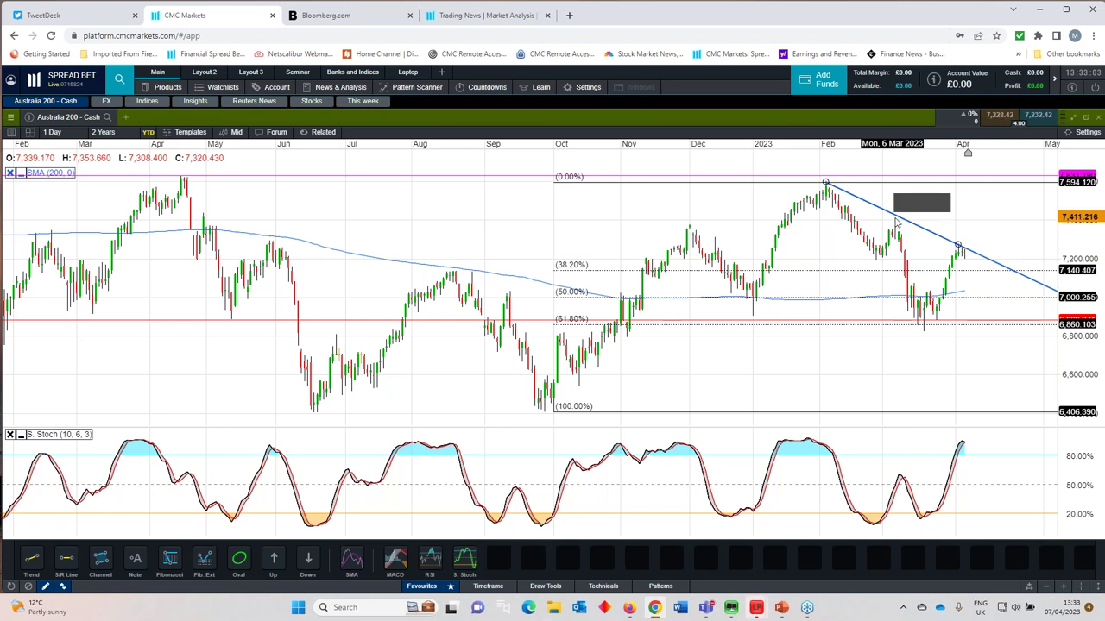
key(Delete)
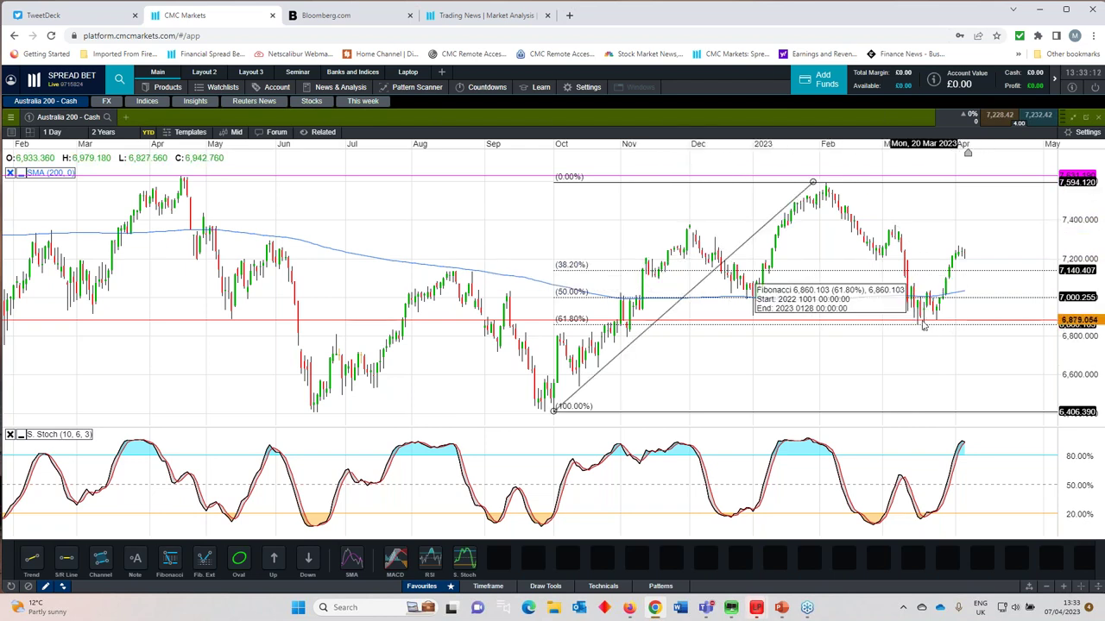
Step: Examine the Australia 200 price action against its Fibonacci retracement levels and 200-day SMA, and hide the favourite drawing tools
scroll(968, 152, up, 5)
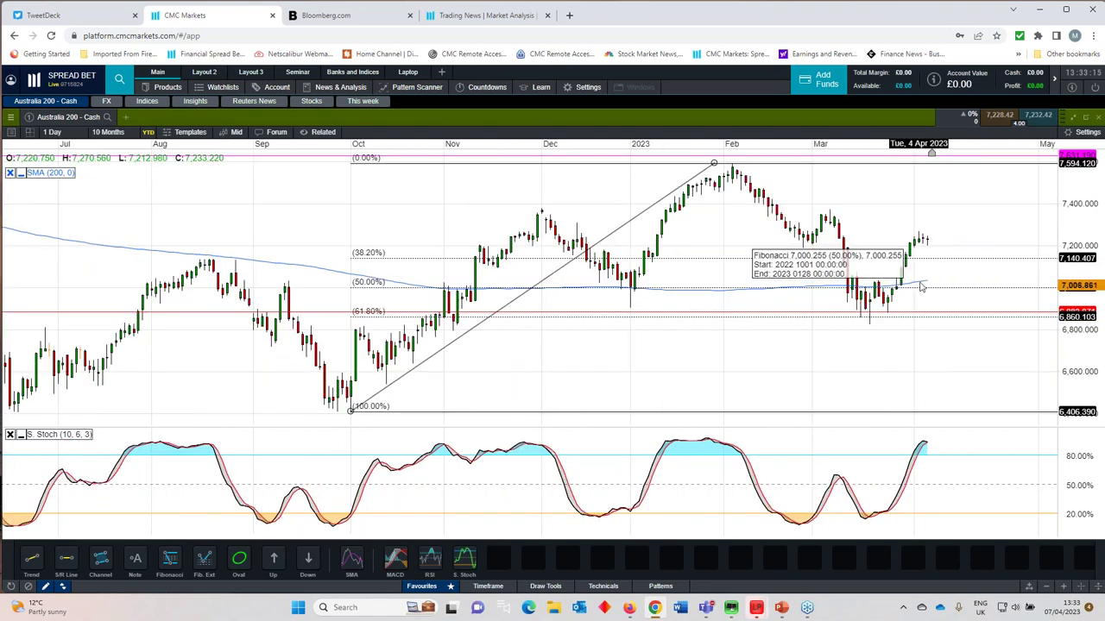
scroll(822, 207, down, 5)
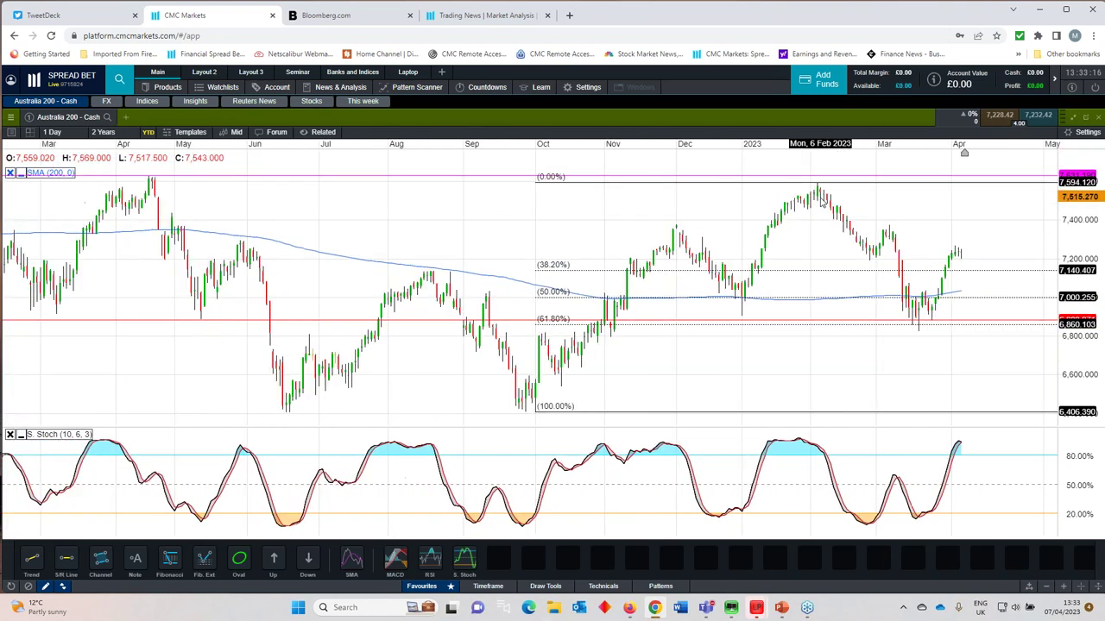
scroll(820, 212, down, 1)
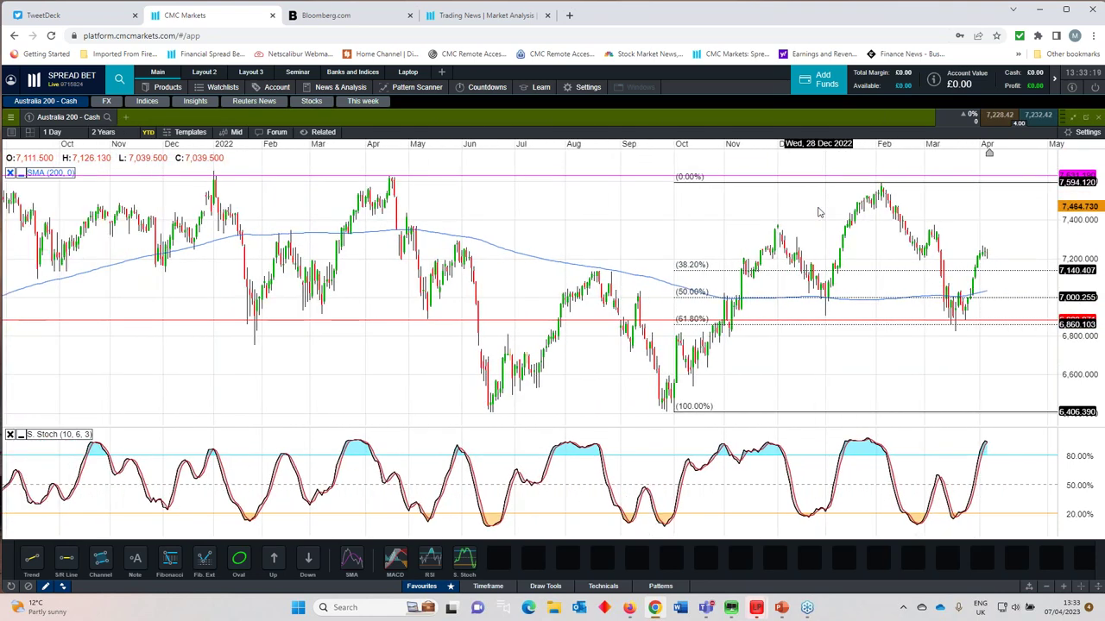
scroll(781, 269, down, 1)
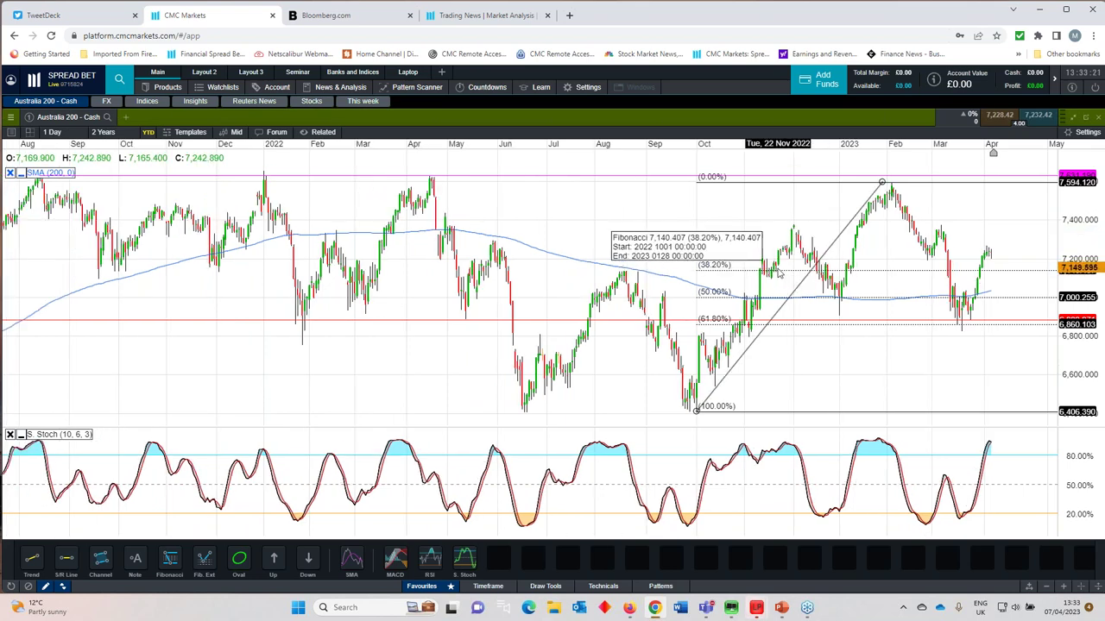
scroll(781, 269, up, 2)
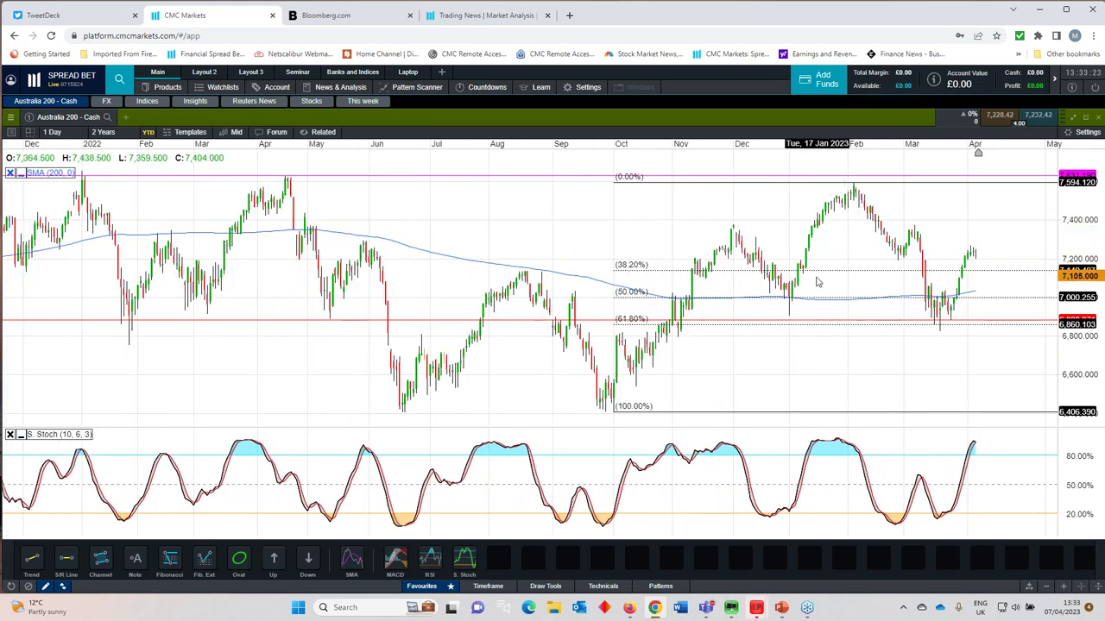
click(412, 588)
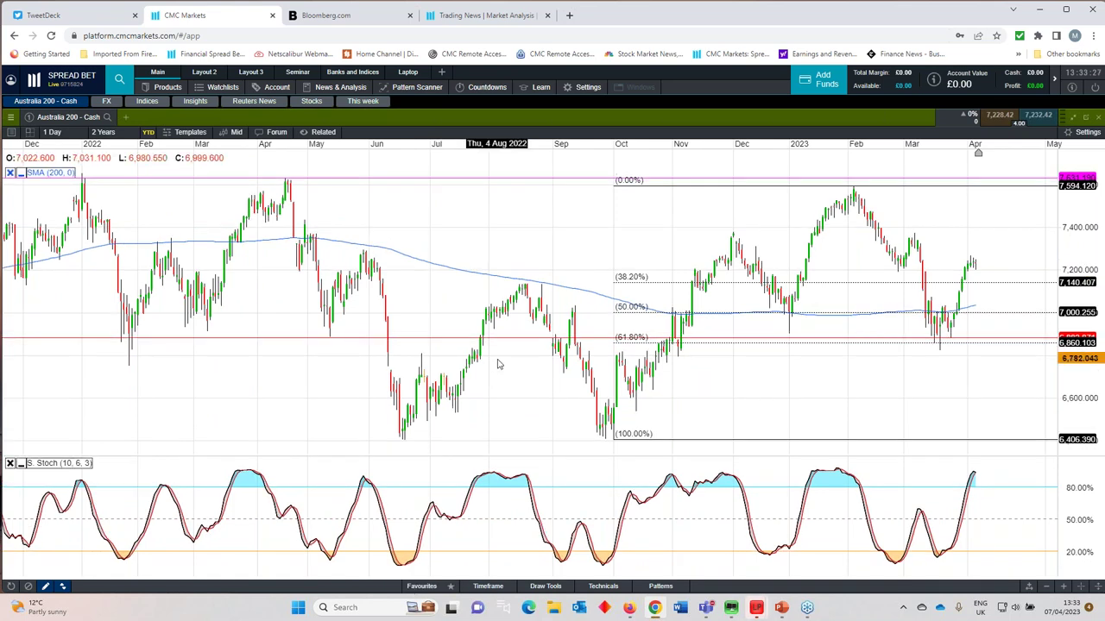
scroll(497, 364, up, 1)
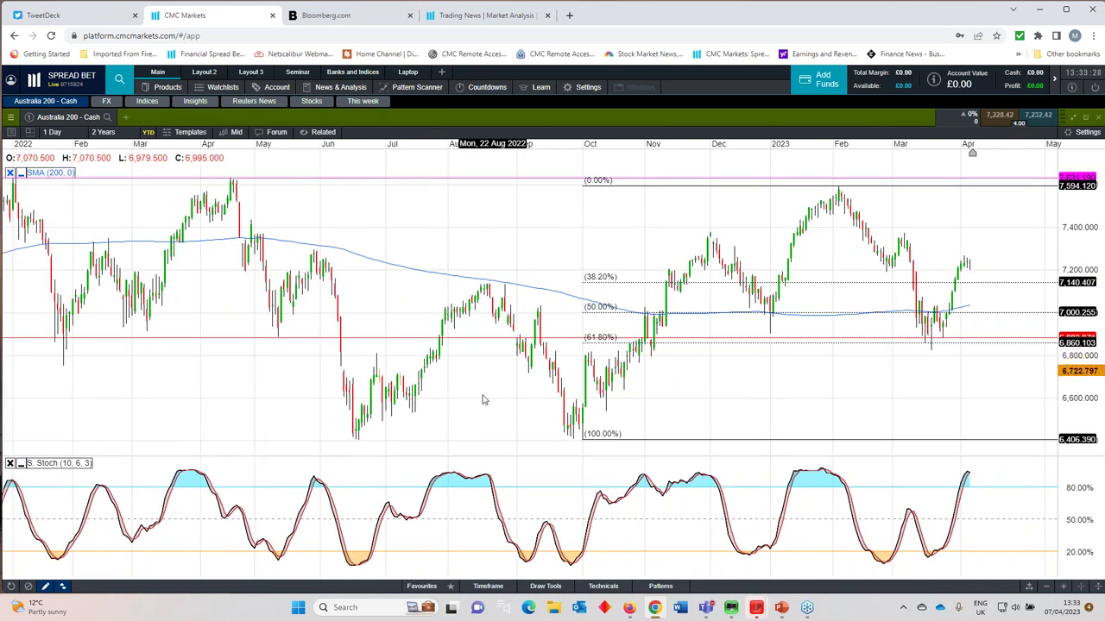
scroll(486, 301, up, 2)
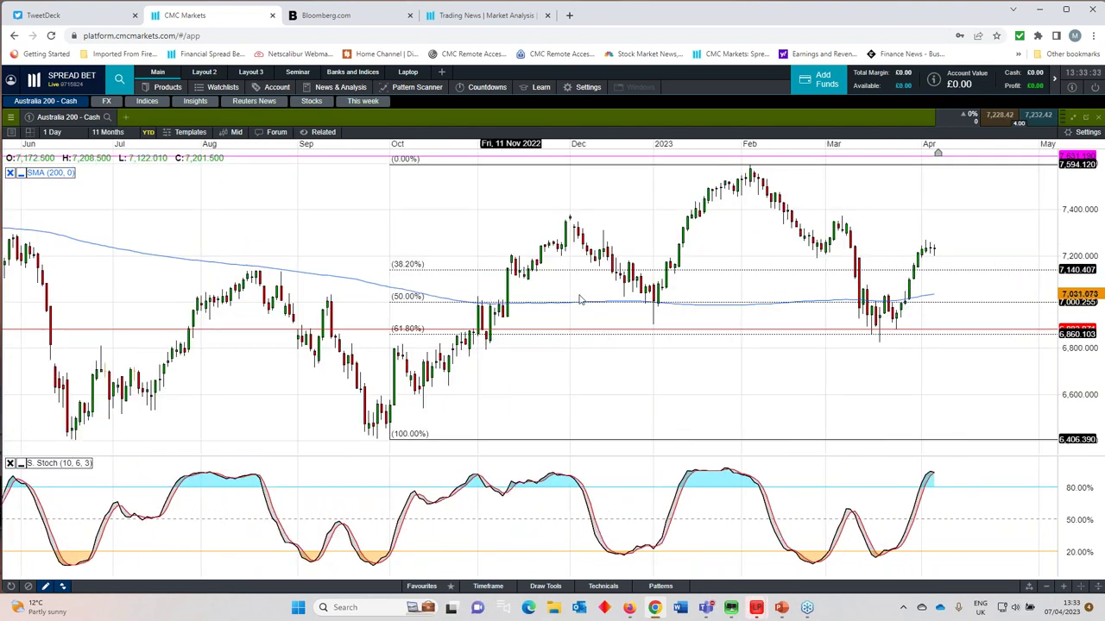
scroll(608, 306, up, 1)
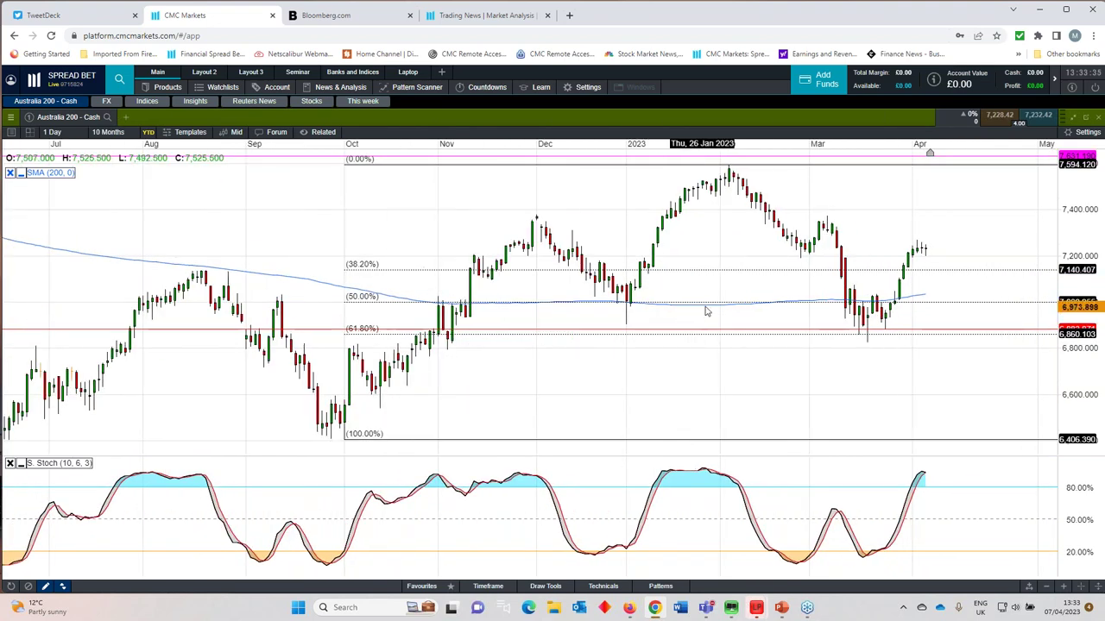
Step: Examine the Australia 200 daily chart over roughly 8 to 12 months against its Fibonacci retracement levels and 200-day SMA
mouse_move(737, 299)
scroll(760, 293, down, 2)
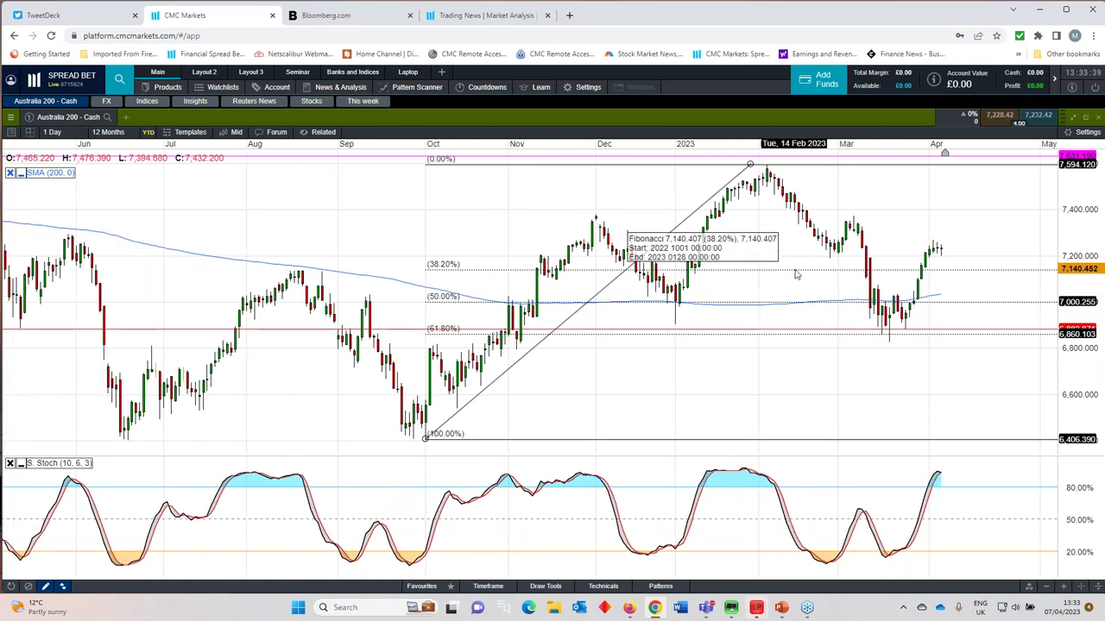
scroll(796, 275, up, 2)
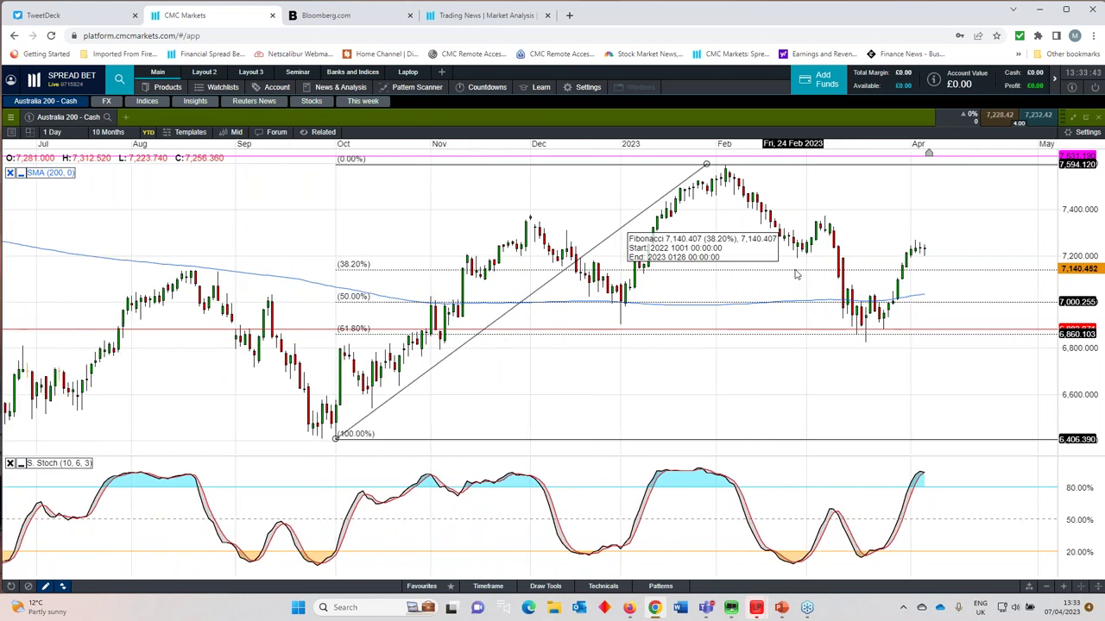
scroll(796, 275, up, 2)
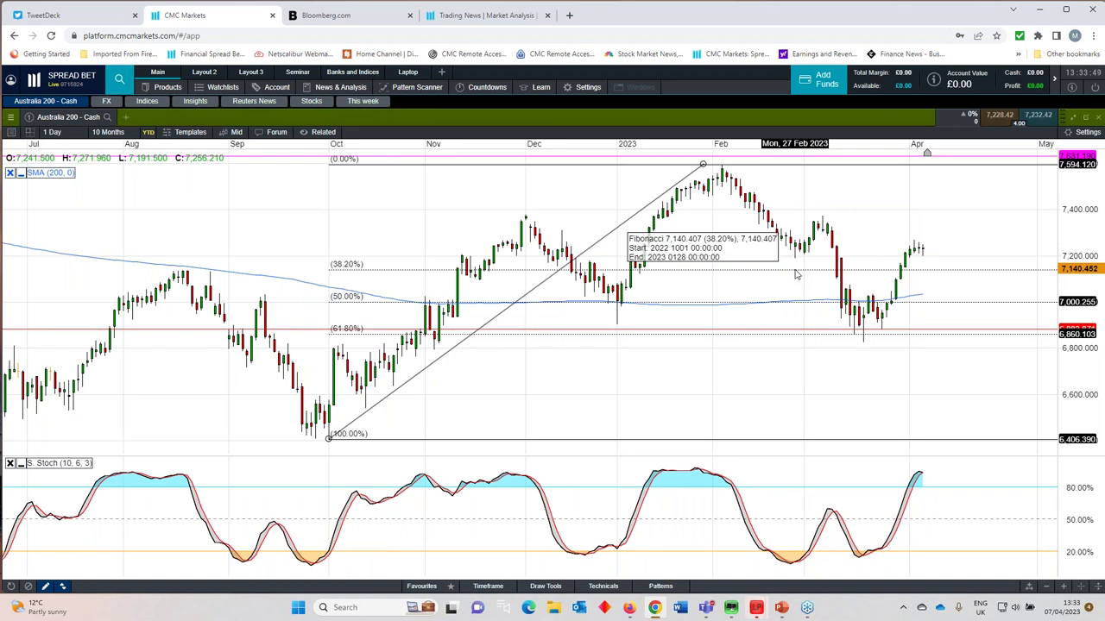
scroll(796, 274, down, 2)
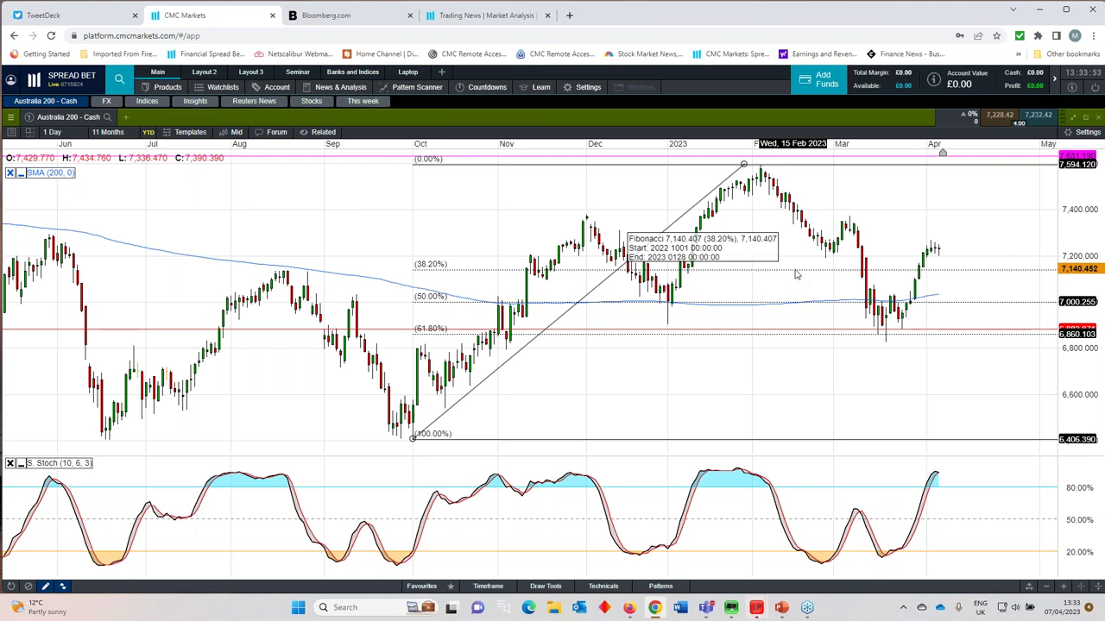
scroll(795, 274, up, 3)
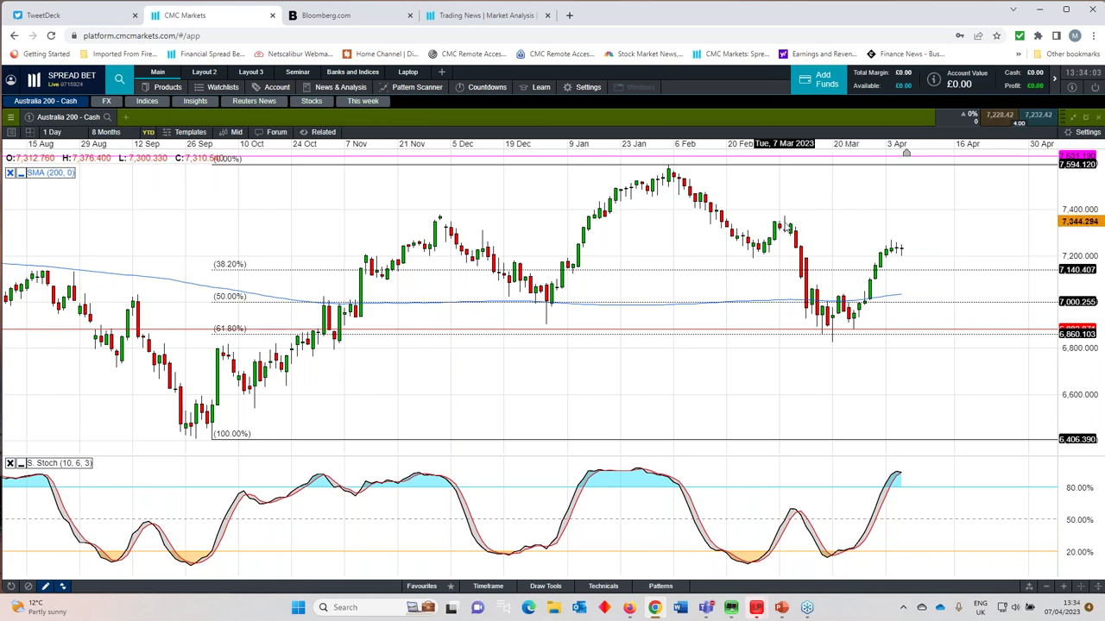
Step: Restore the Australia 200 chart to its smaller window and close it
click(1076, 119)
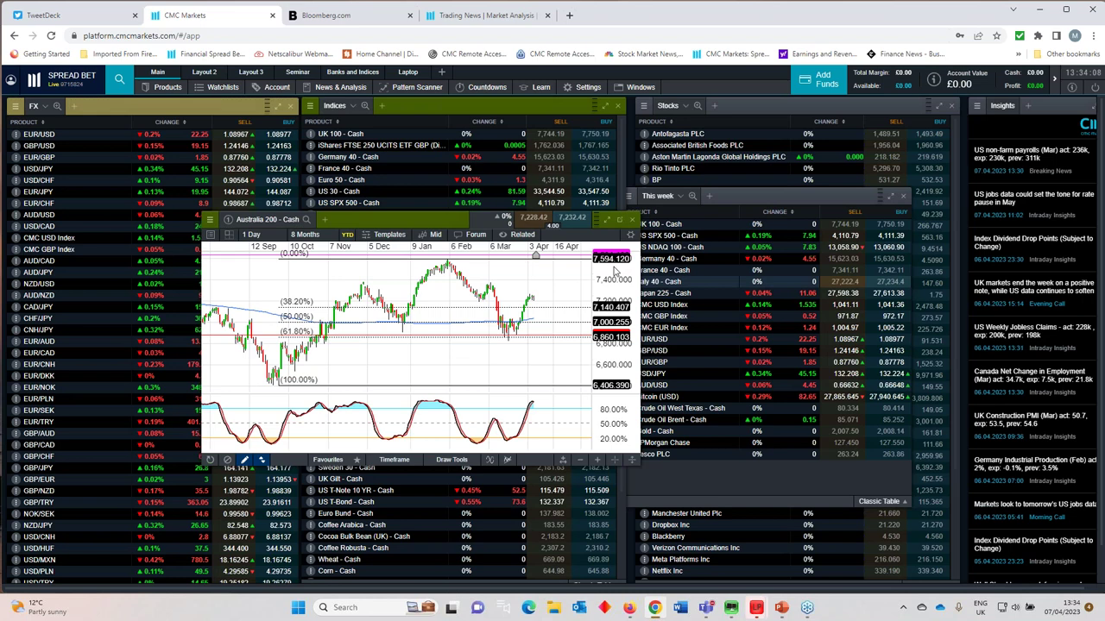
drag(435, 223, 362, 234)
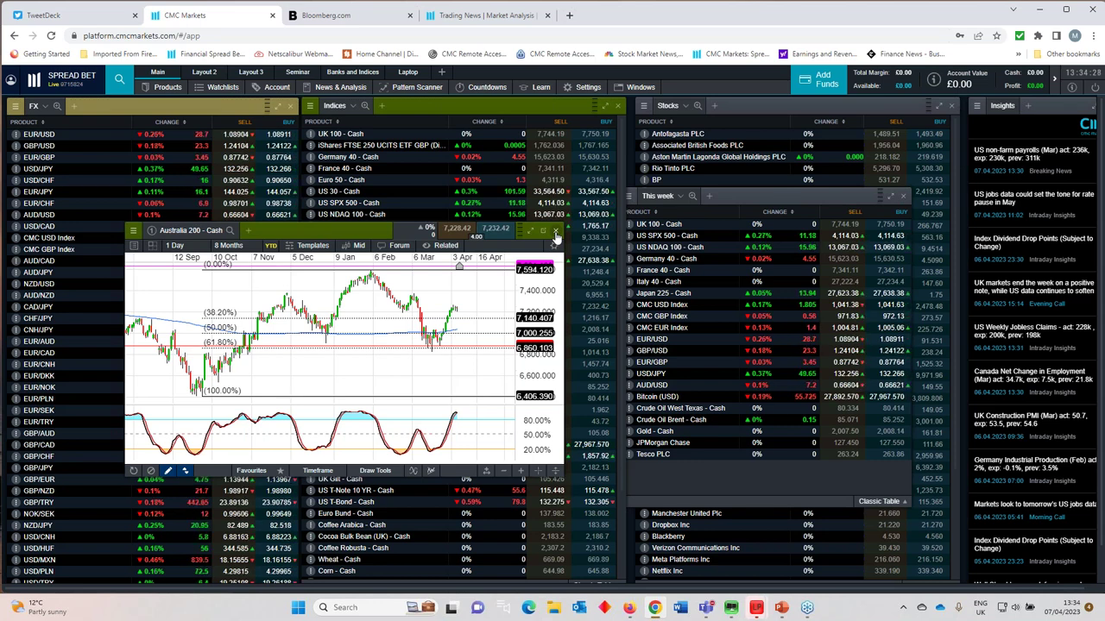
click(555, 231)
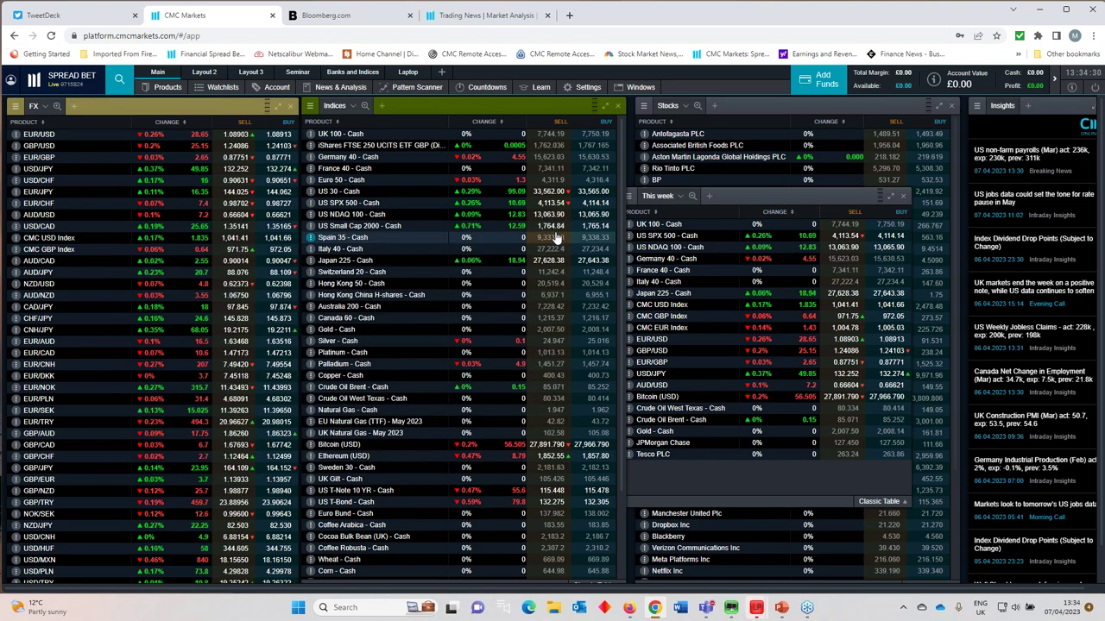
Step: Open the UK 100 daily chart full size from the This week watchlist
click(670, 227)
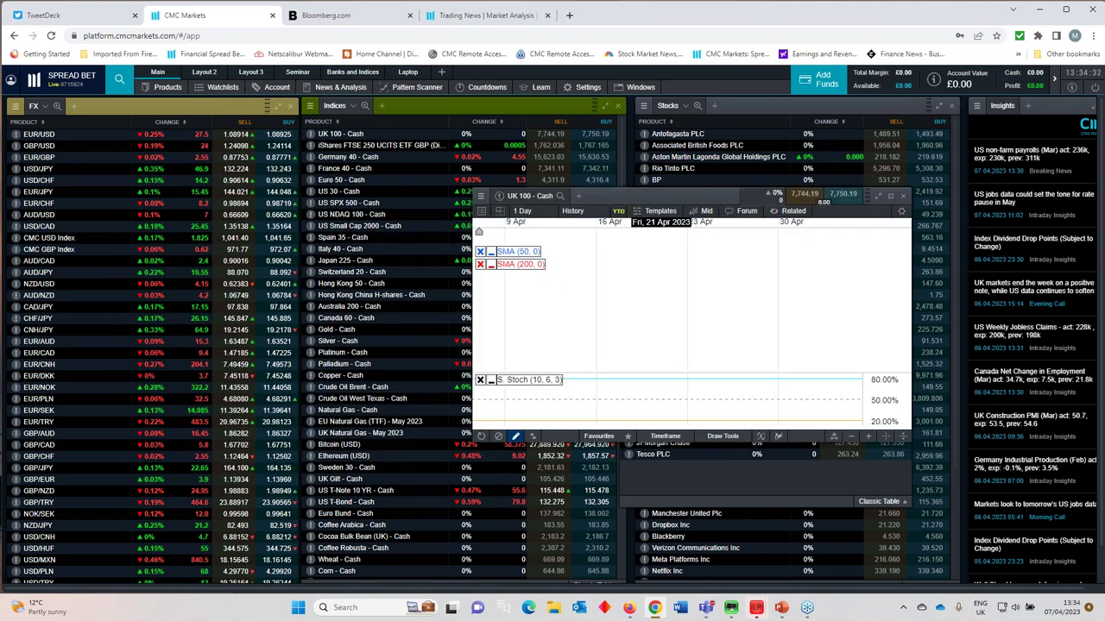
scroll(671, 223, down, 3)
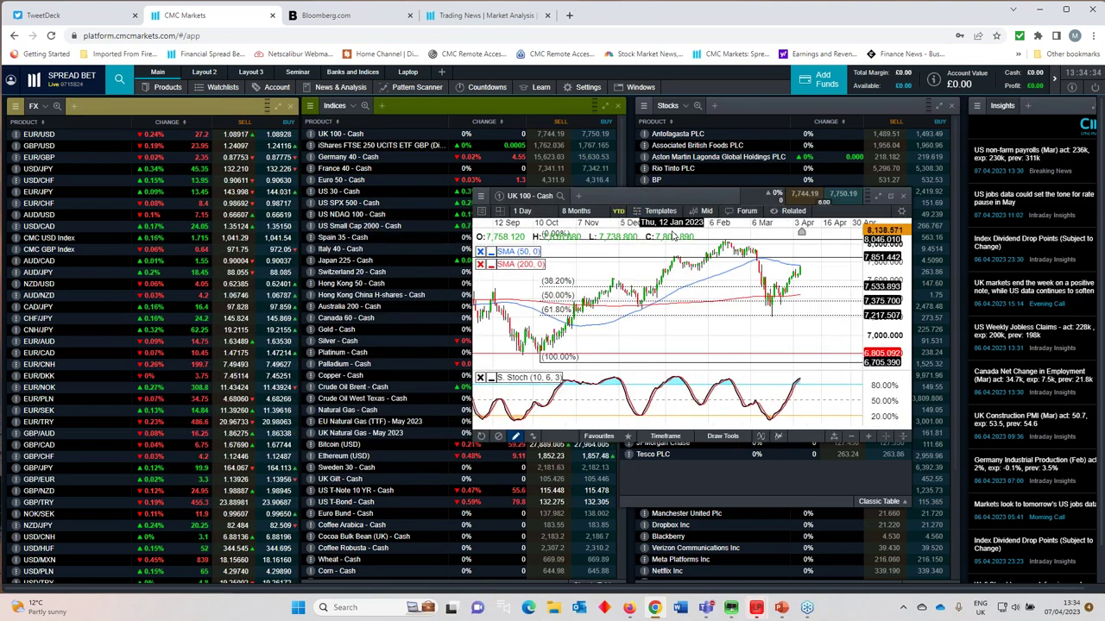
drag(692, 201, 366, 212)
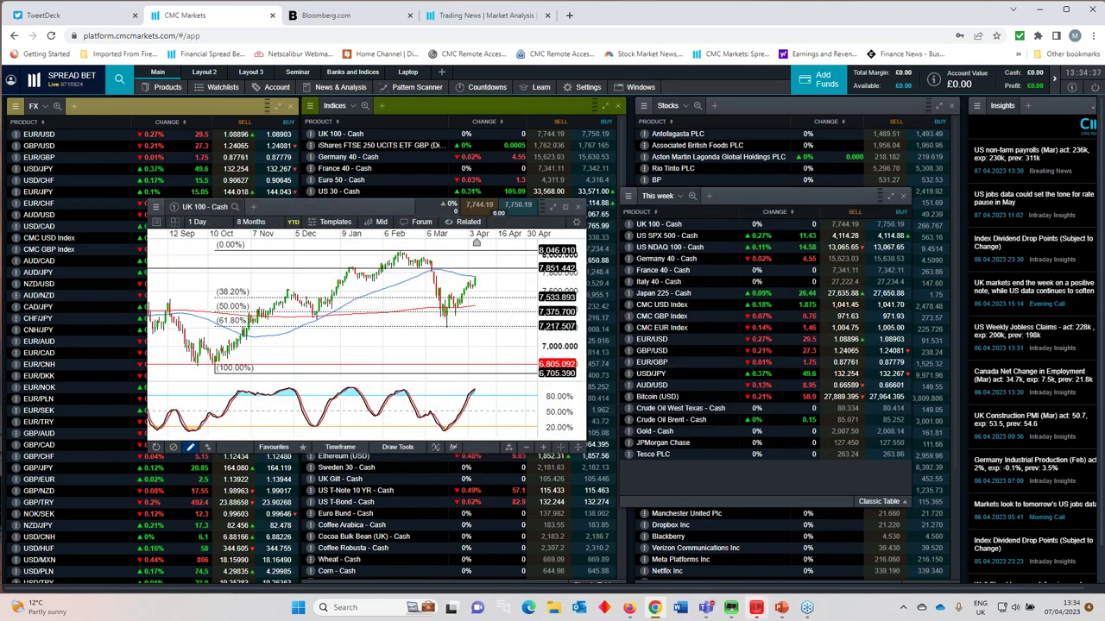
click(553, 207)
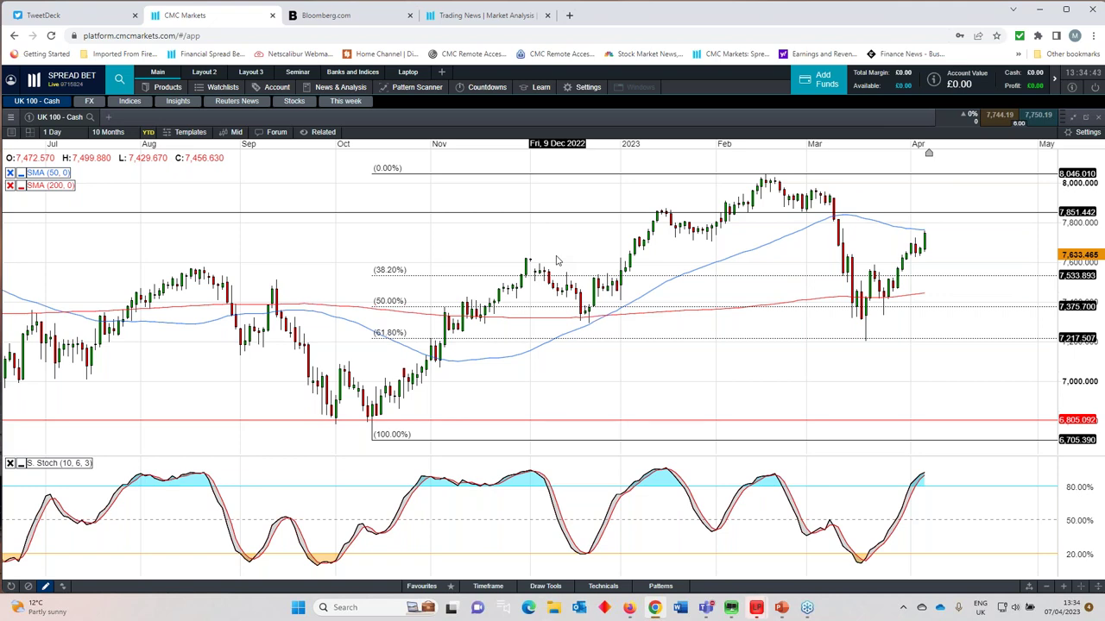
Step: Review 8 to 11 months of UK 100 prices against the Fibonacci levels and moving averages, and close the chart
scroll(556, 260, down, 1)
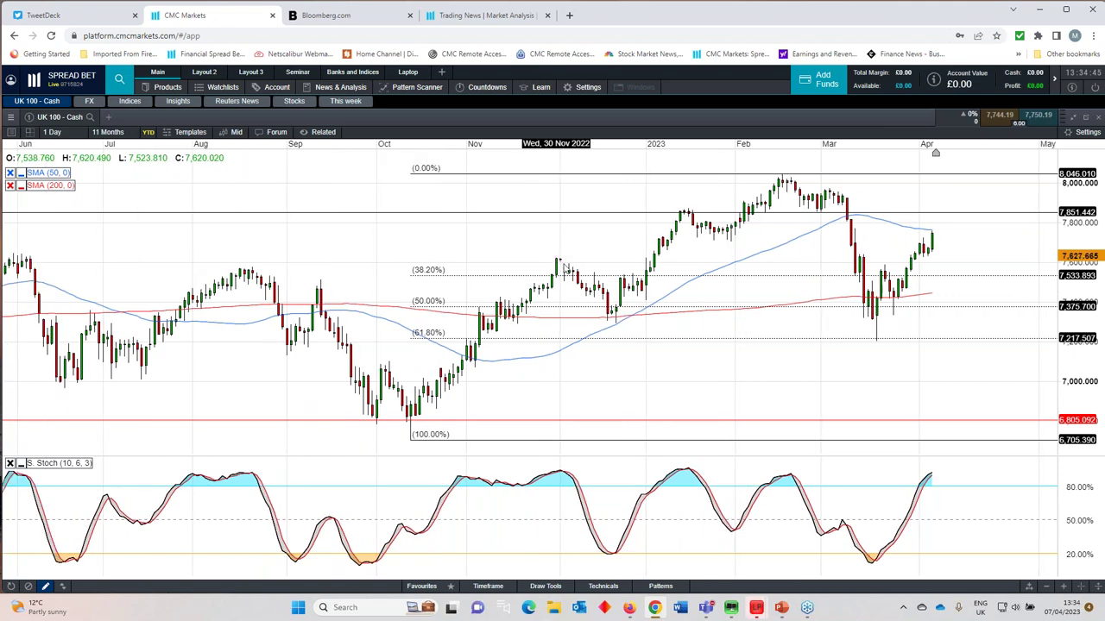
scroll(582, 315, up, 2)
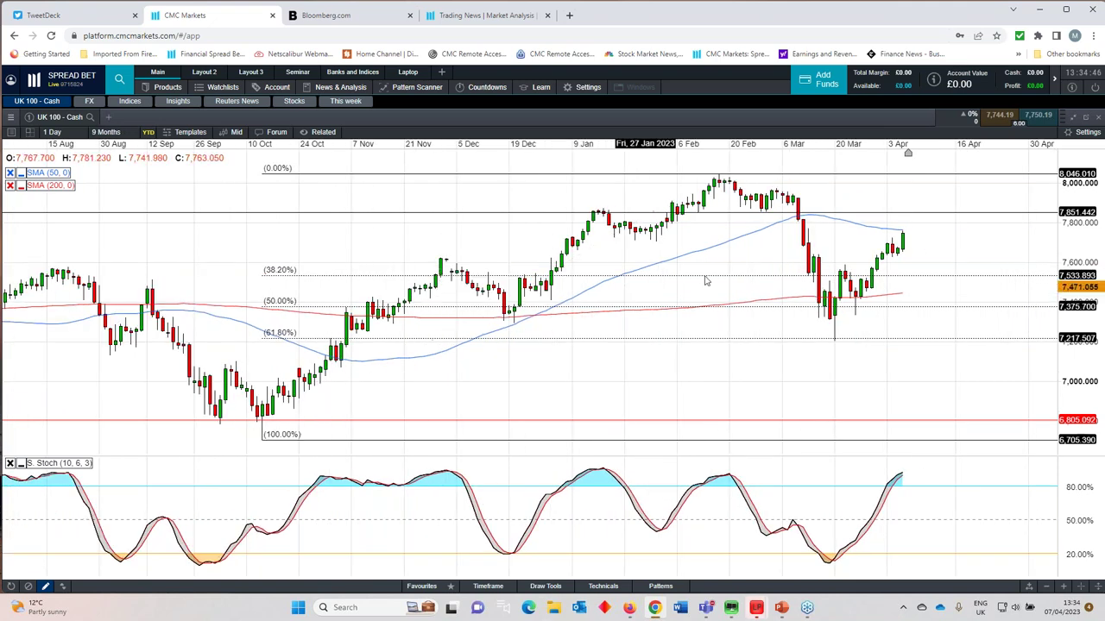
scroll(714, 279, up, 1)
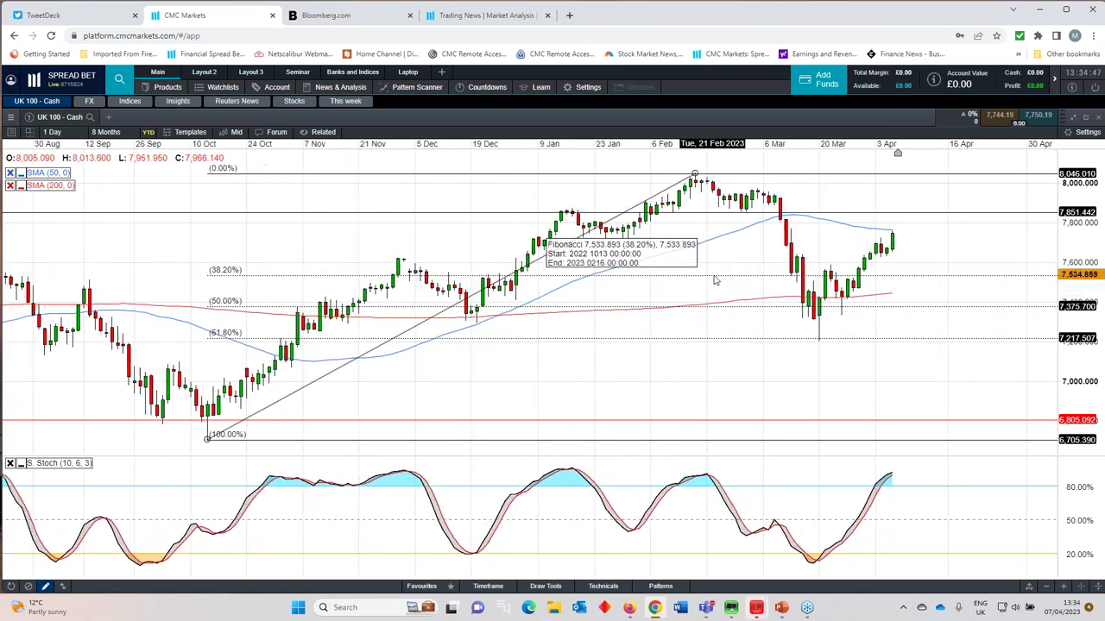
click(1085, 116)
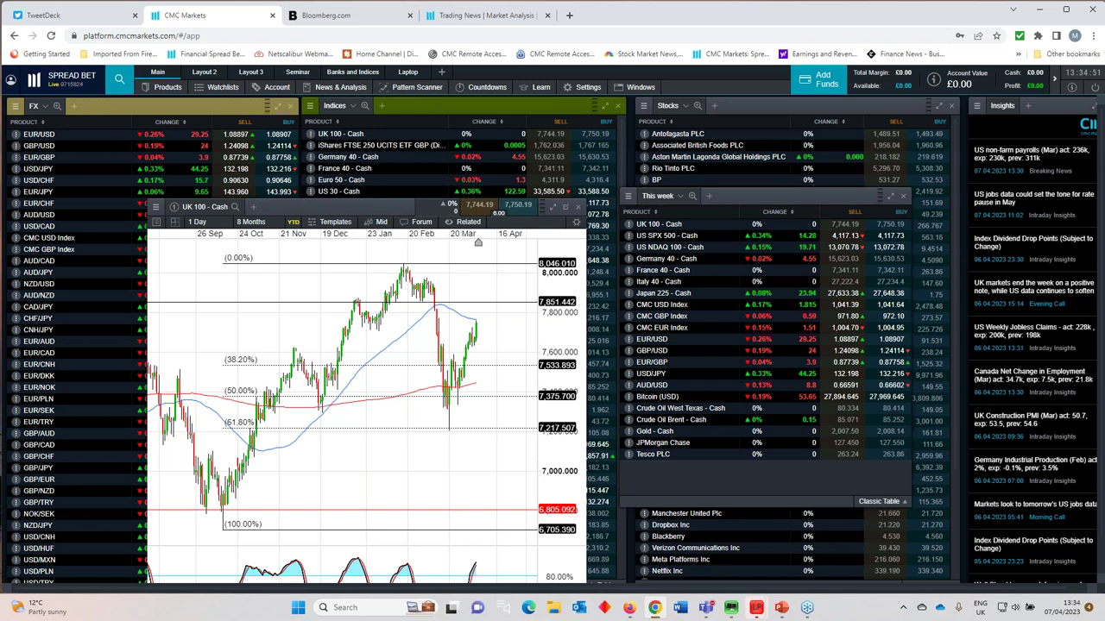
click(579, 209)
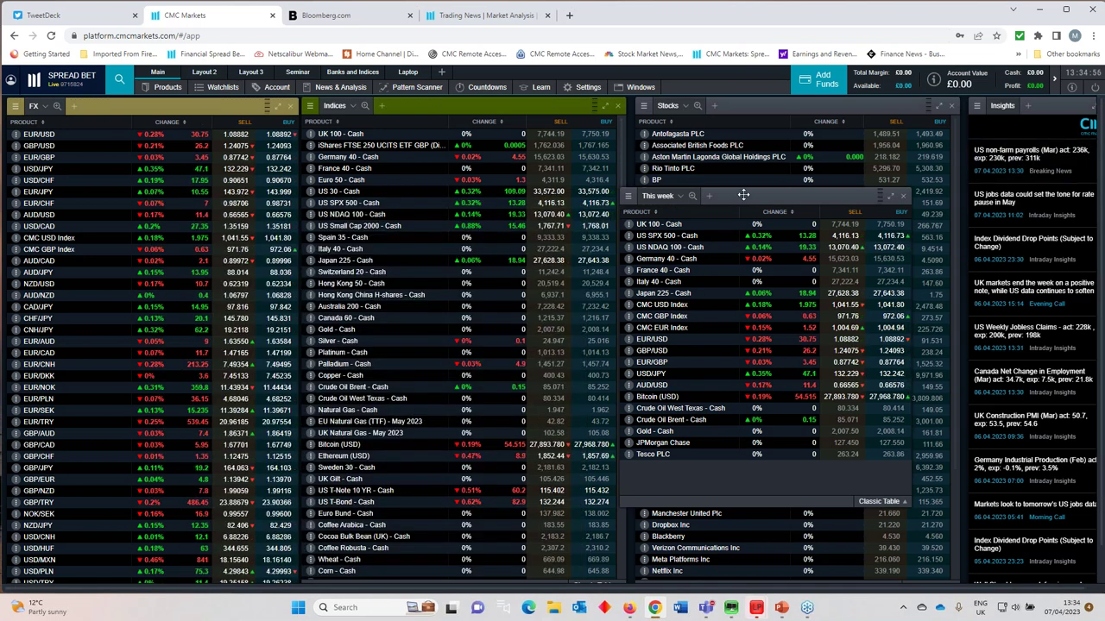
Step: Open the Germany 40 daily chart full size from the This week watchlist and view about six months of prices
double_click(662, 258)
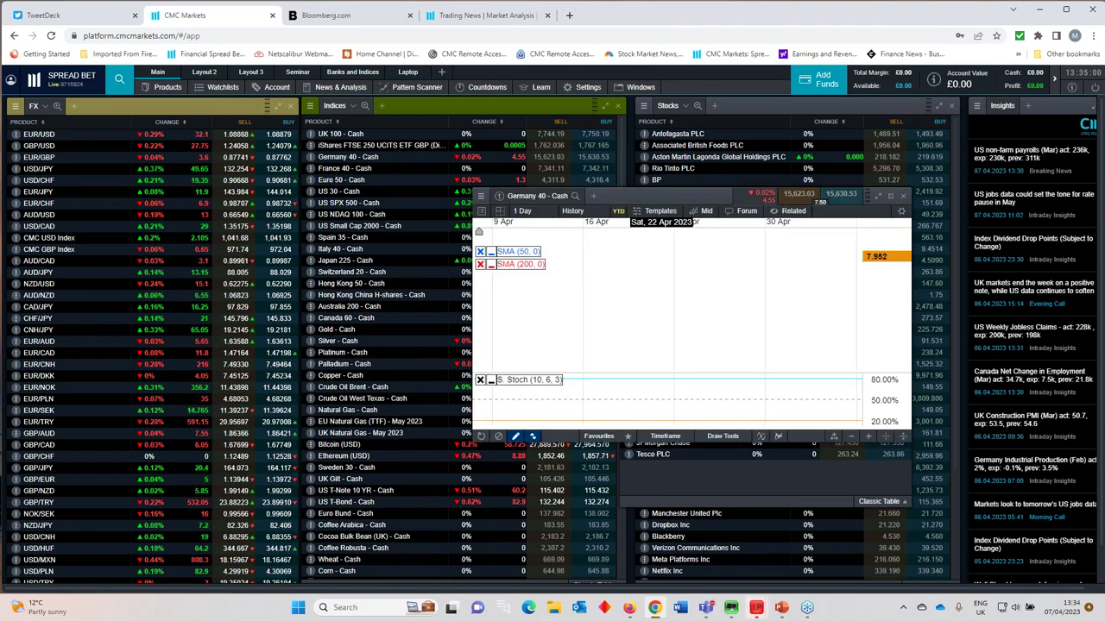
click(873, 200)
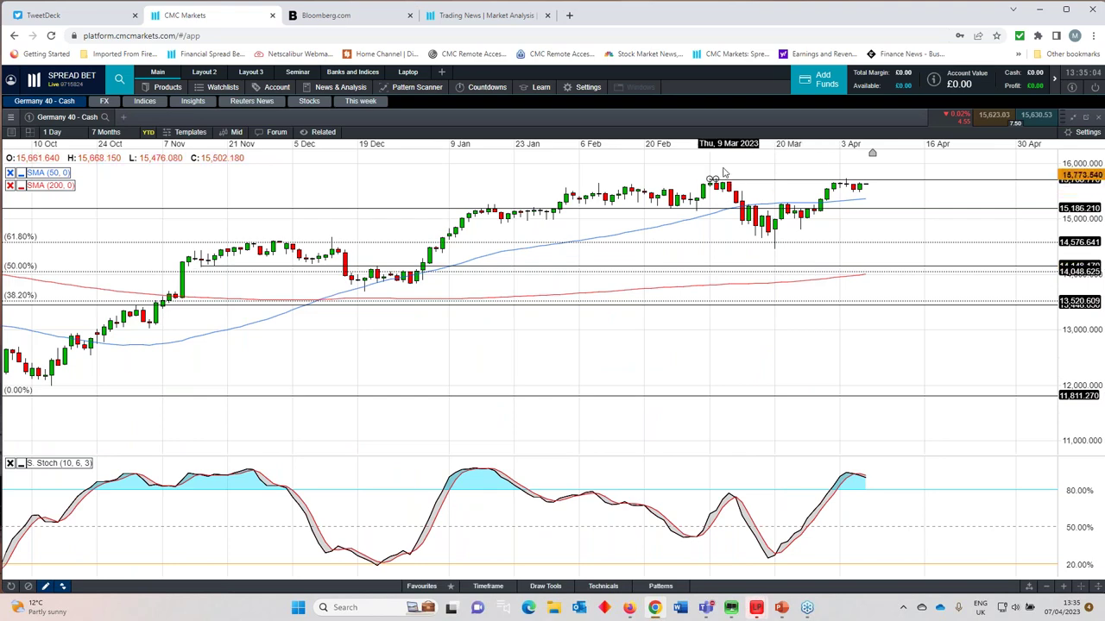
scroll(740, 229, up, 2)
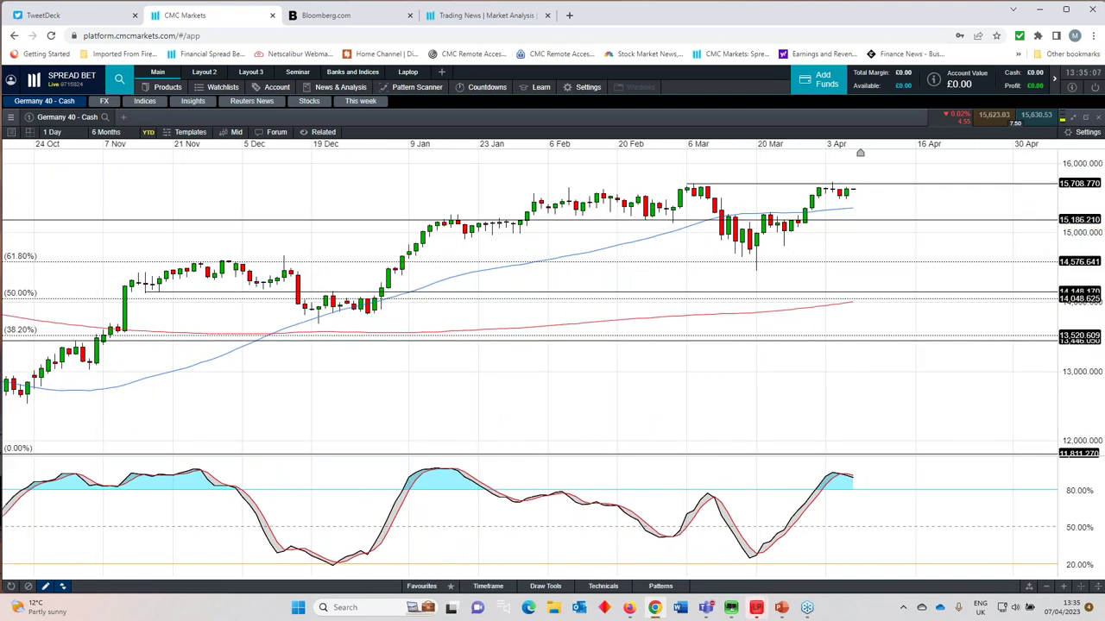
Step: Close the Germany 40 chart and the This week watchlist
click(1071, 118)
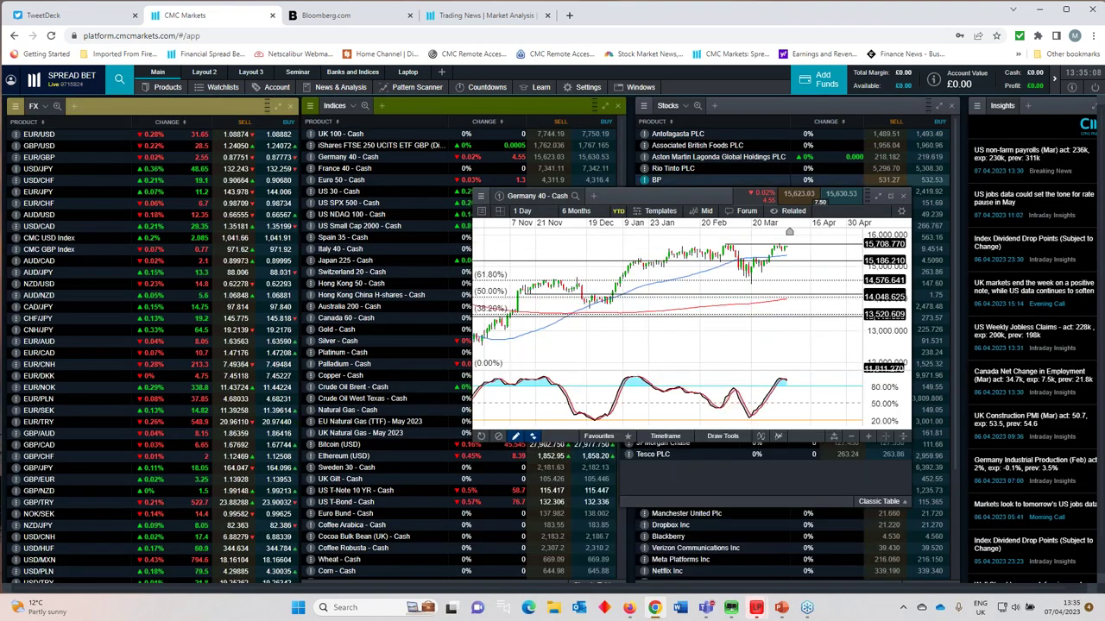
click(904, 198)
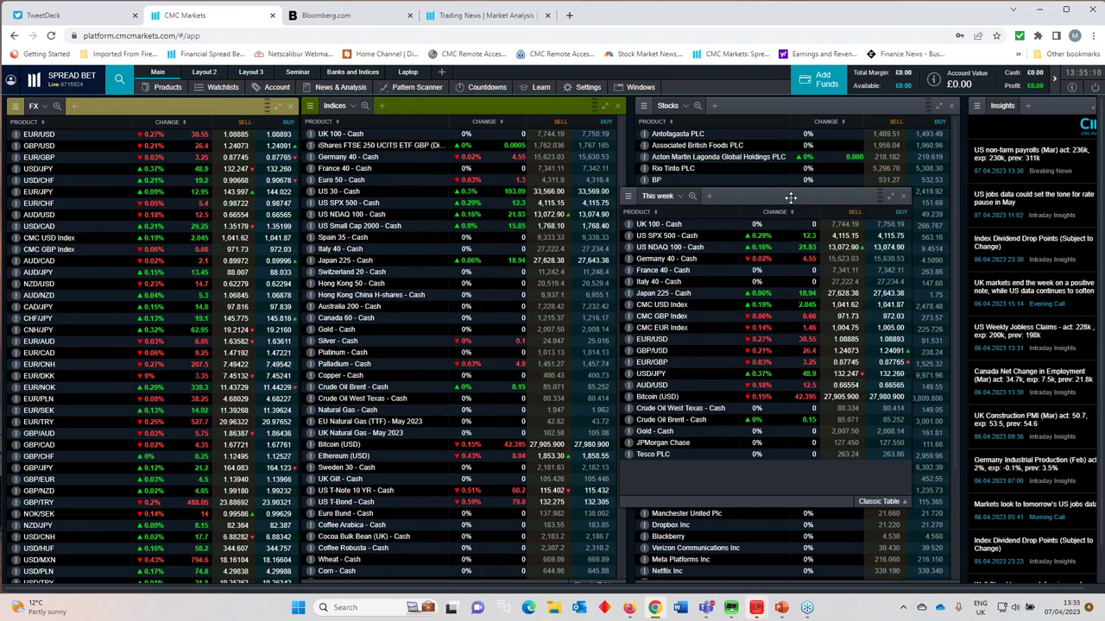
drag(788, 197, 566, 224)
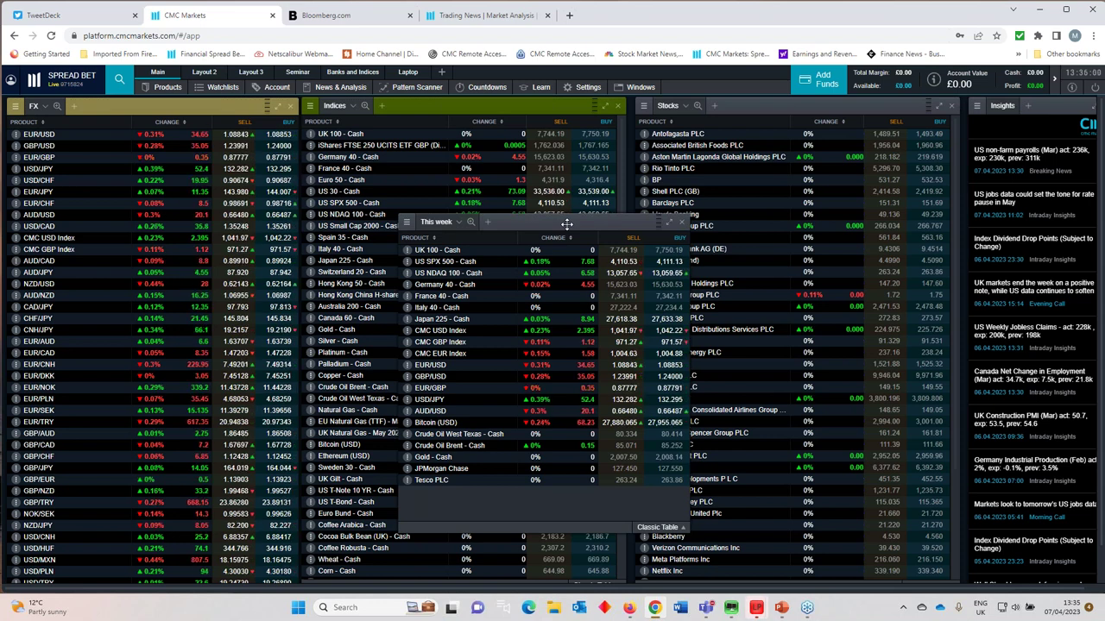
click(680, 222)
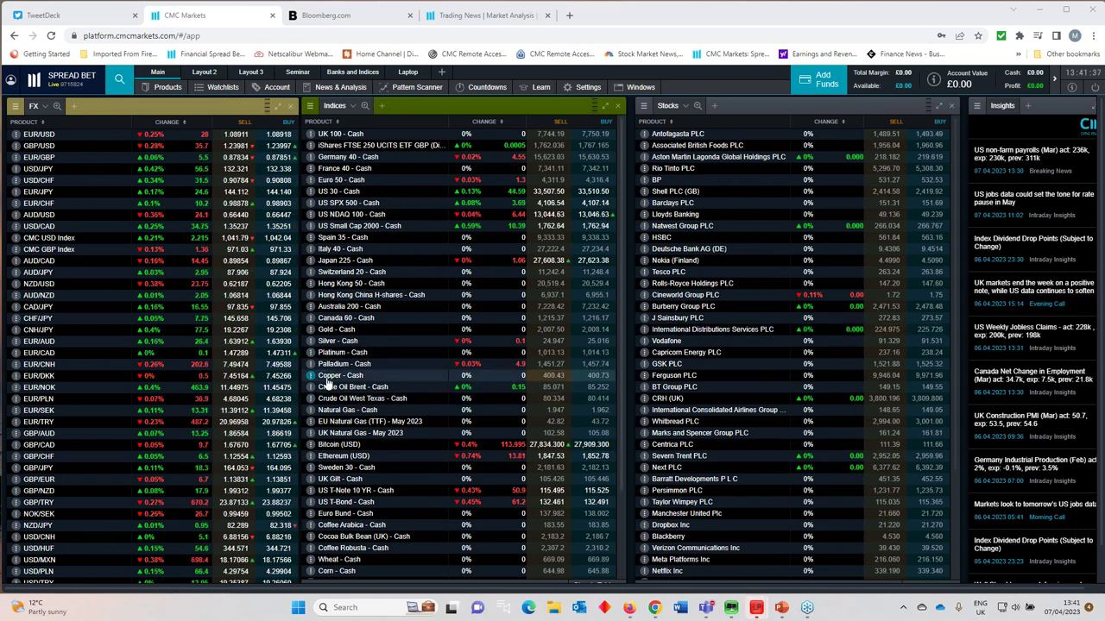
Step: Open the Copper daily chart full size from the Indices watchlist and view prices from about March 2022 onward
drag(328, 383, 829, 233)
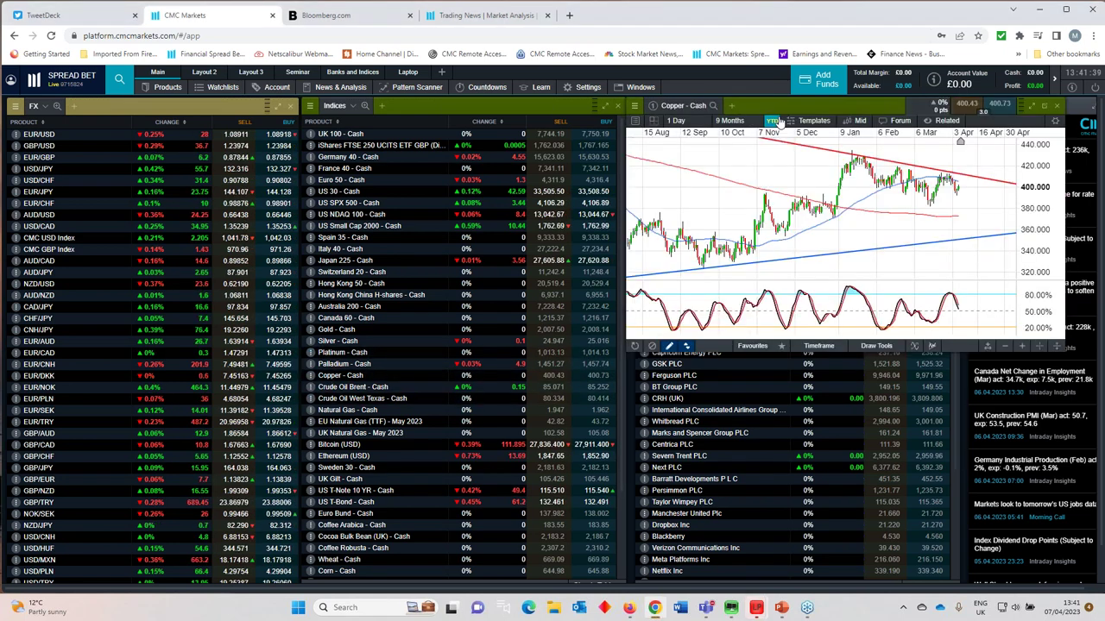
click(745, 197)
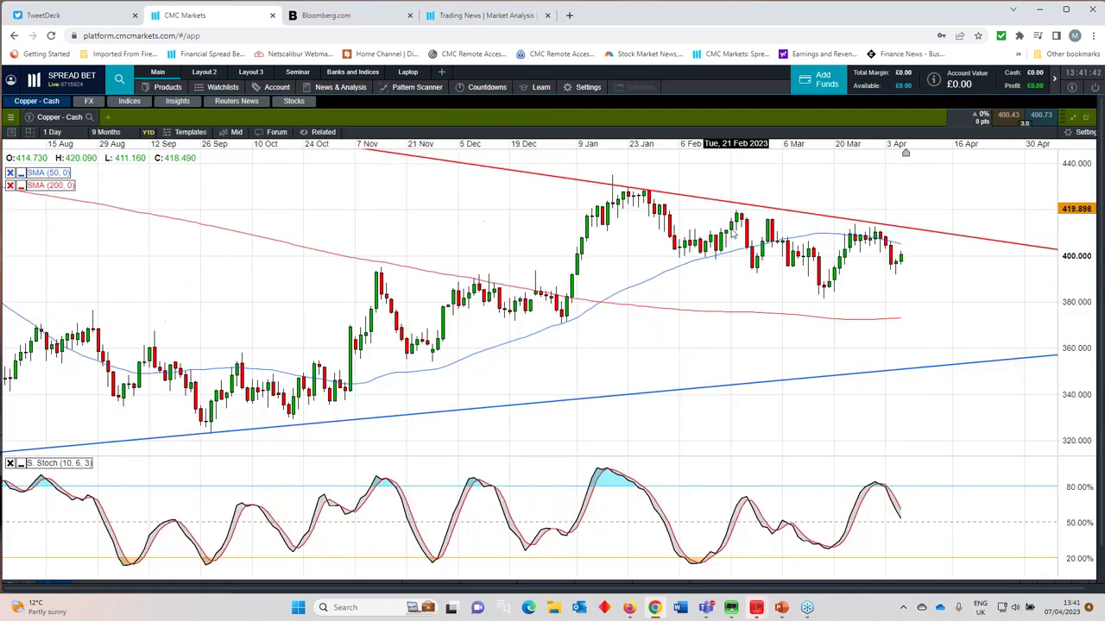
scroll(727, 256, down, 5)
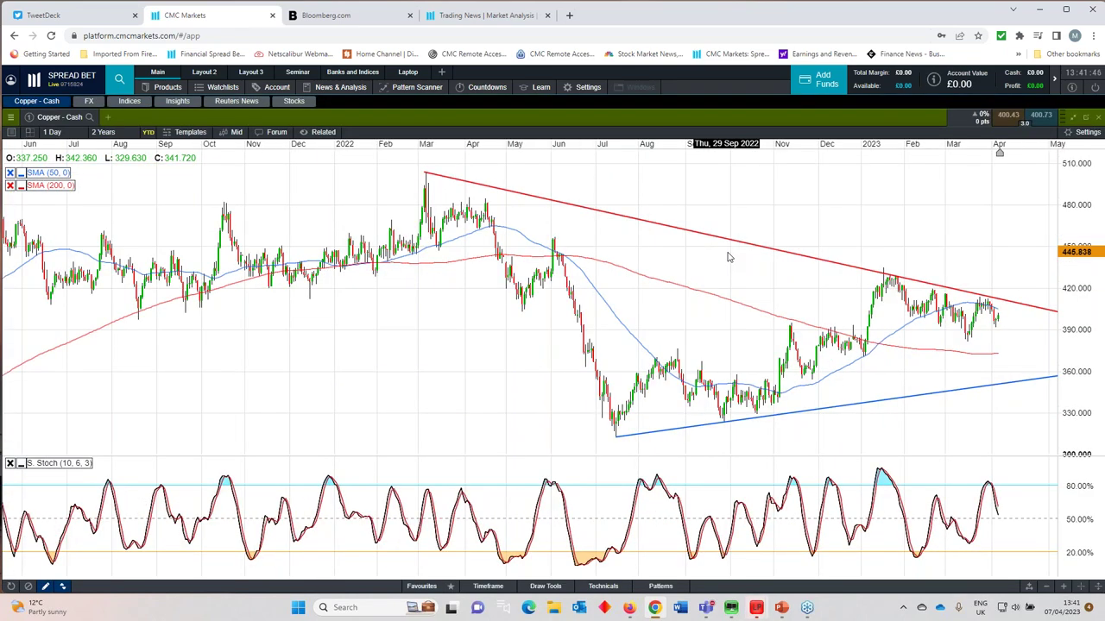
scroll(727, 256, up, 3)
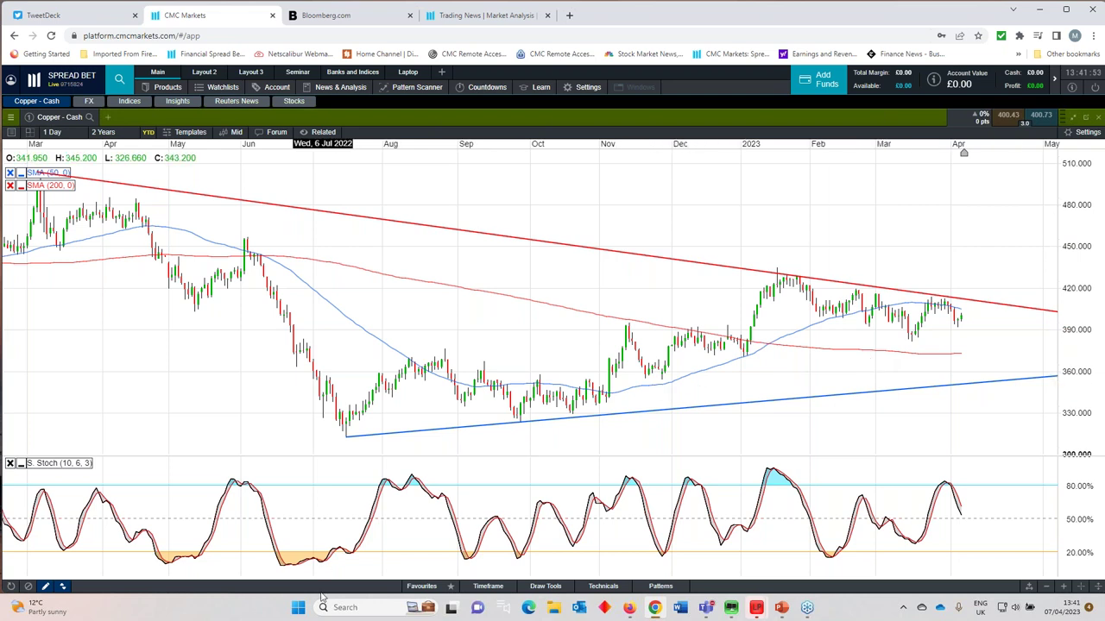
Step: Draw a rising trendline on the Copper chart from the late November 2022 low through the mid-March 2023 low, and hide the favourite drawing tools
click(420, 586)
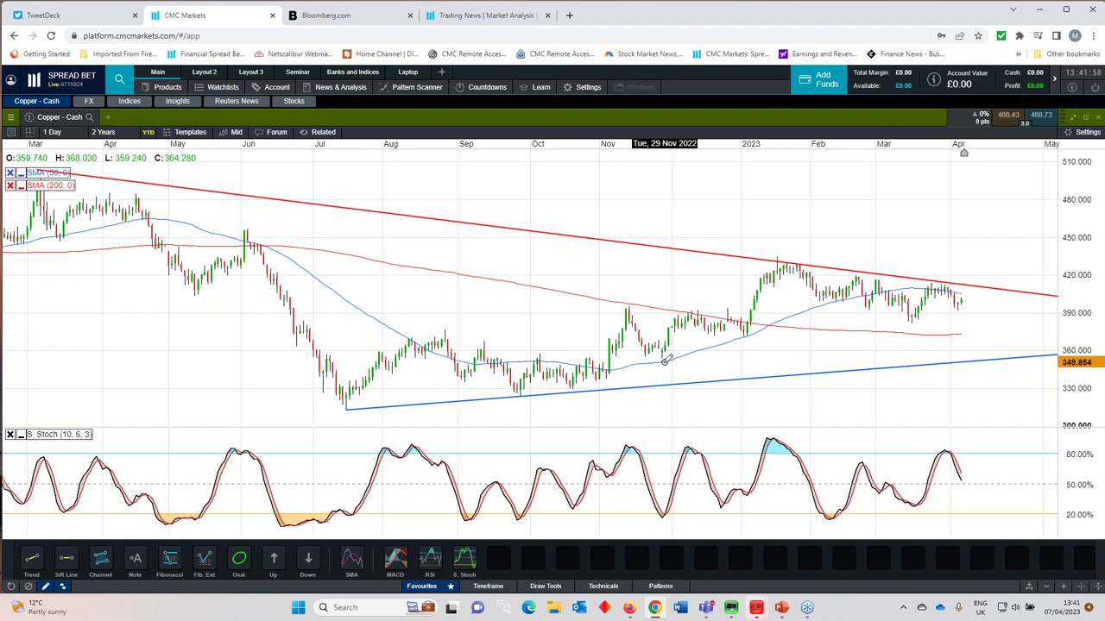
drag(662, 356, 915, 321)
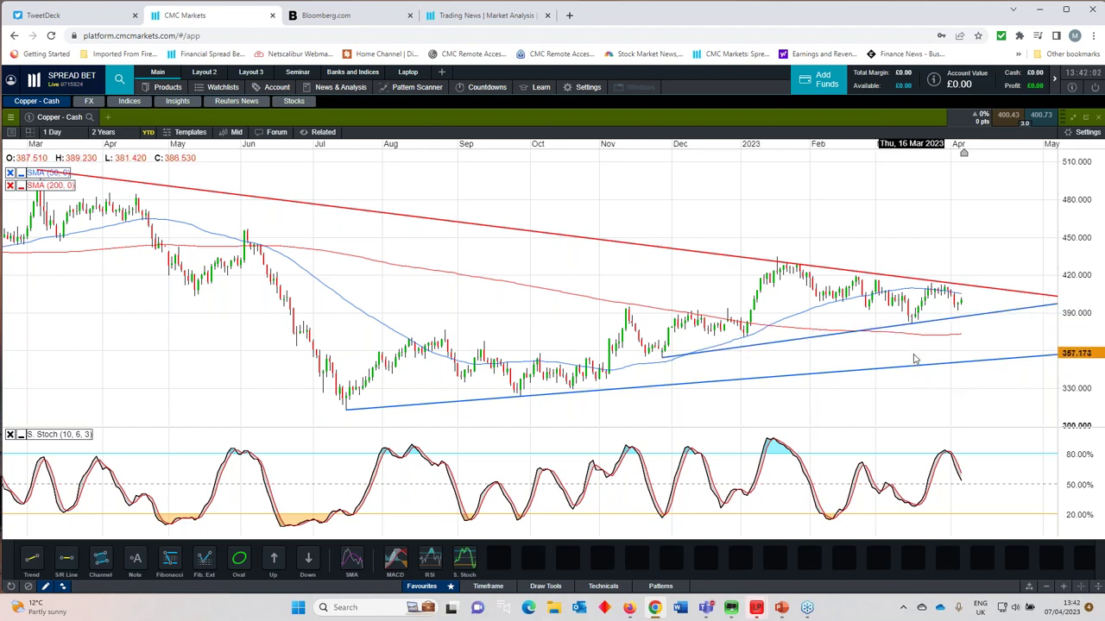
mouse_move(911, 328)
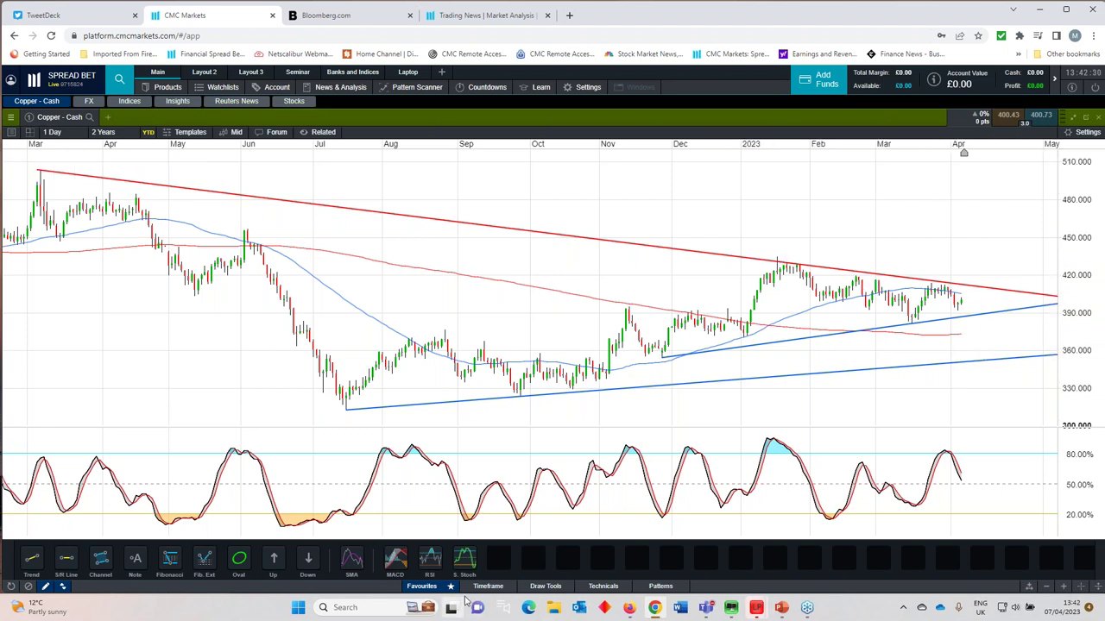
click(407, 589)
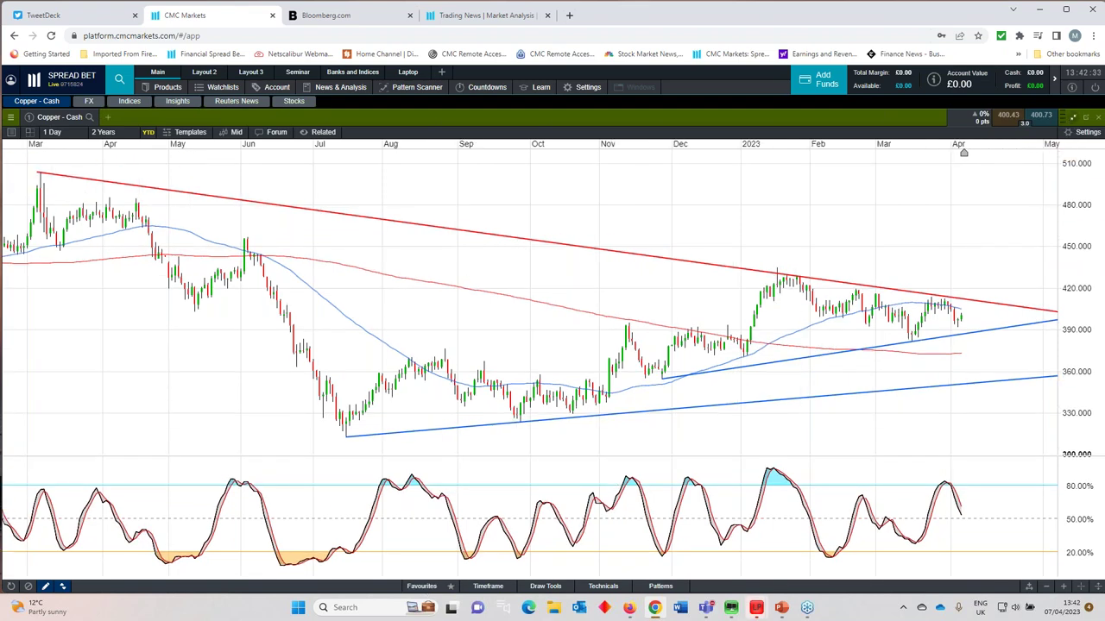
Step: Close the Copper chart and open the Crude Oil Brent daily chart full size from the Indices watchlist
click(1073, 118)
click(764, 201)
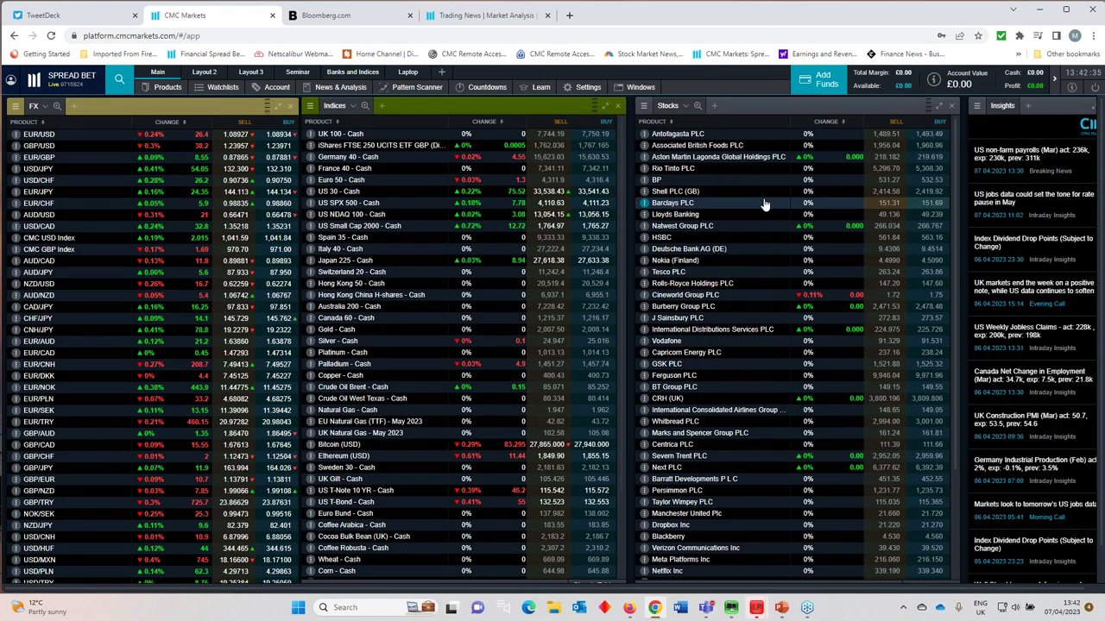
click(357, 387)
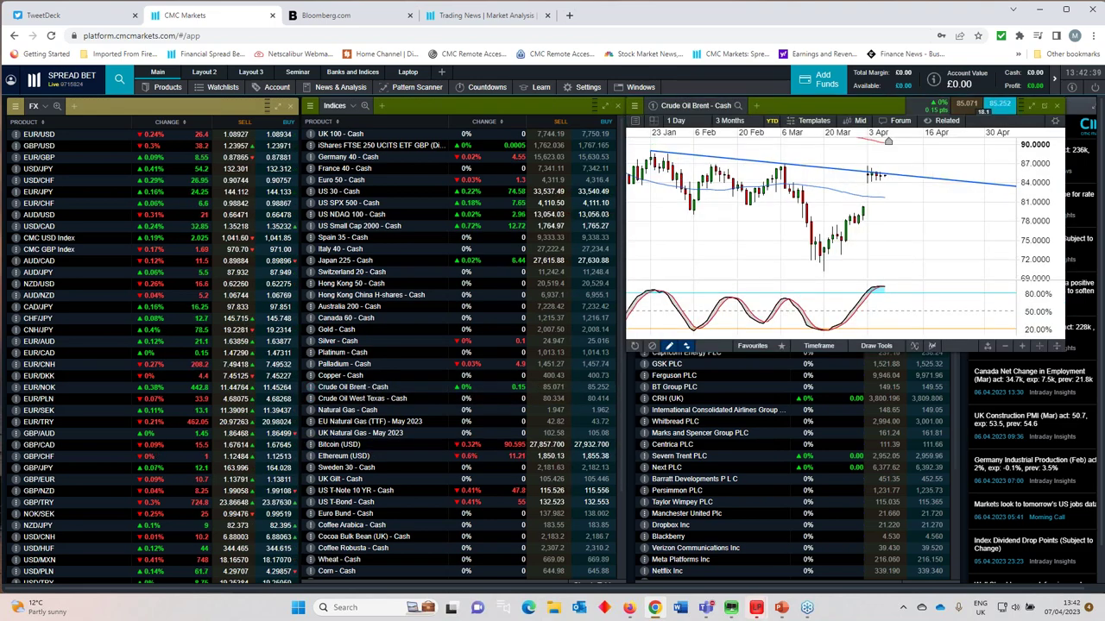
double_click(887, 186)
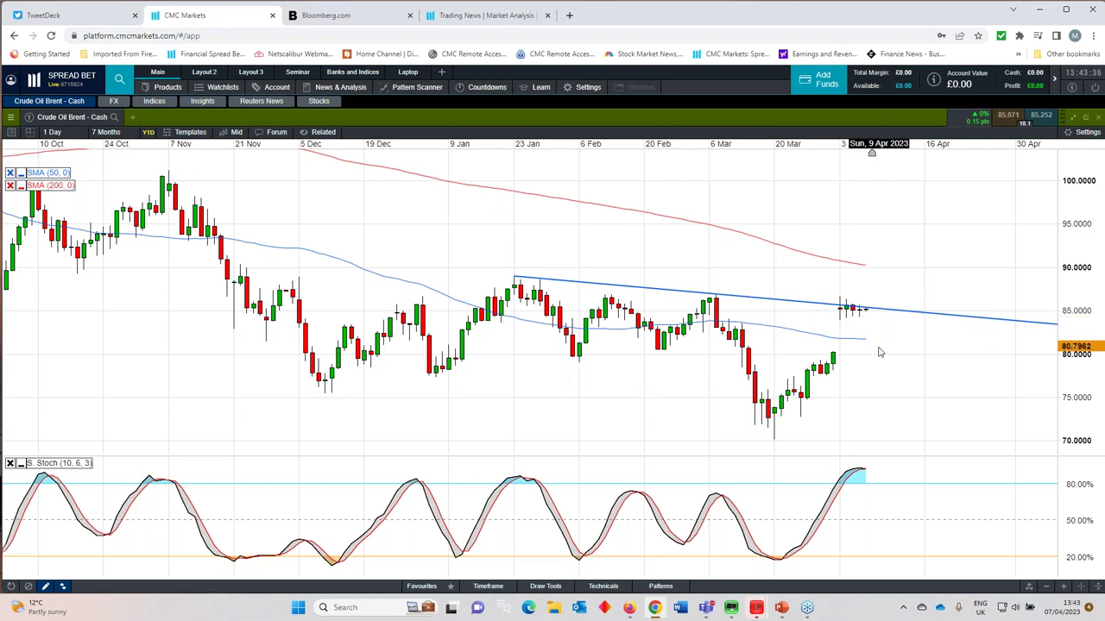
Step: Examine recent Crude Oil Brent prices around the descending trendline and close the chart
scroll(878, 349, down, 2)
scroll(879, 349, up, 3)
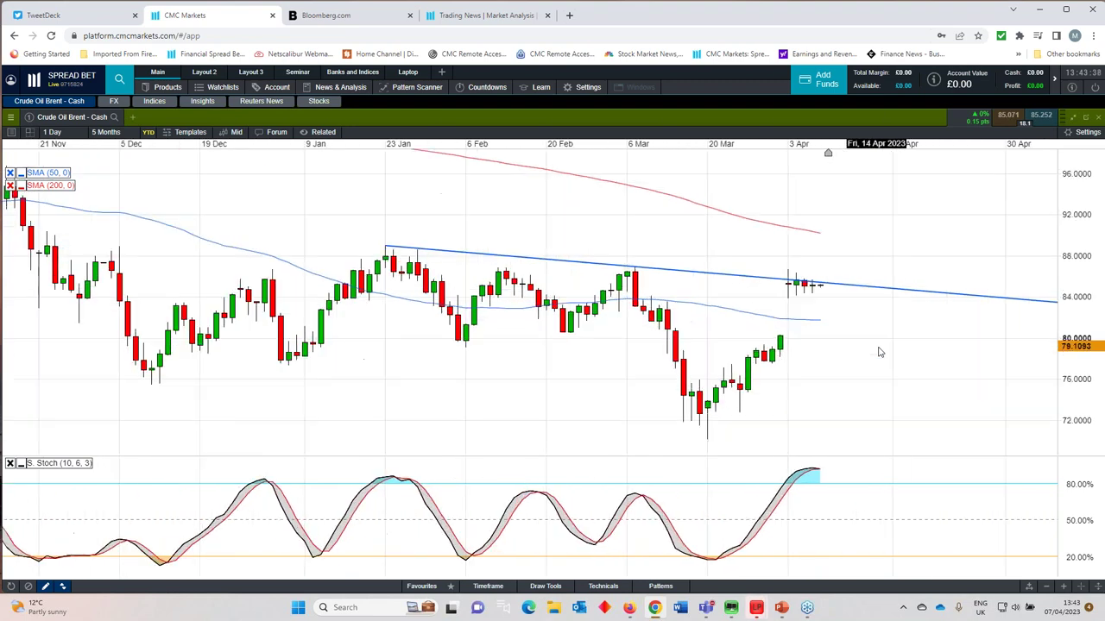
scroll(878, 351, up, 2)
scroll(879, 336, down, 3)
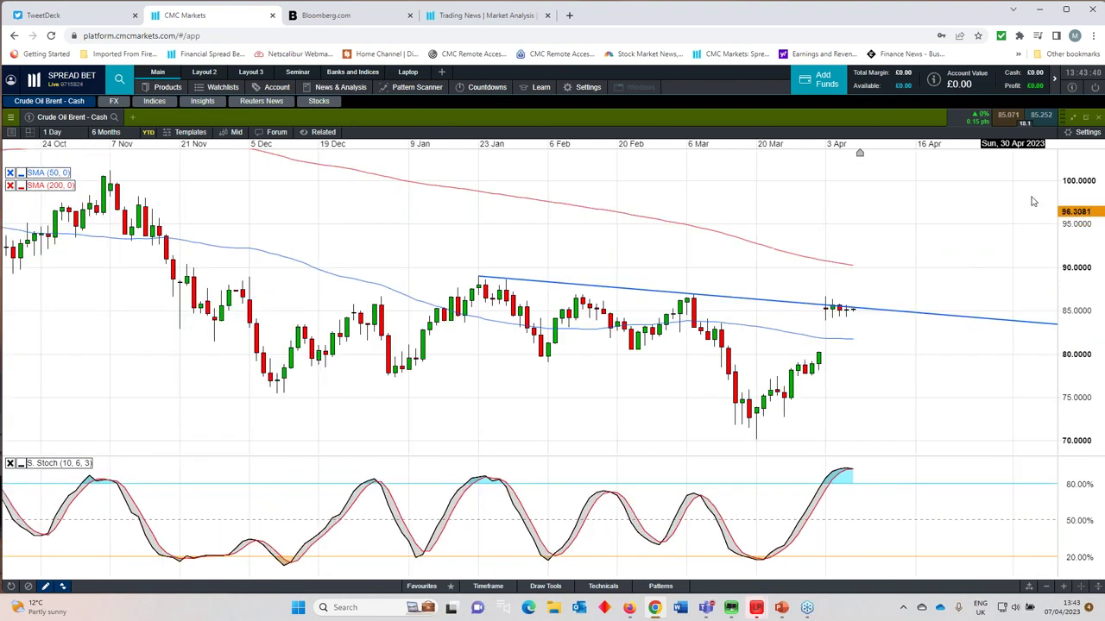
click(1074, 121)
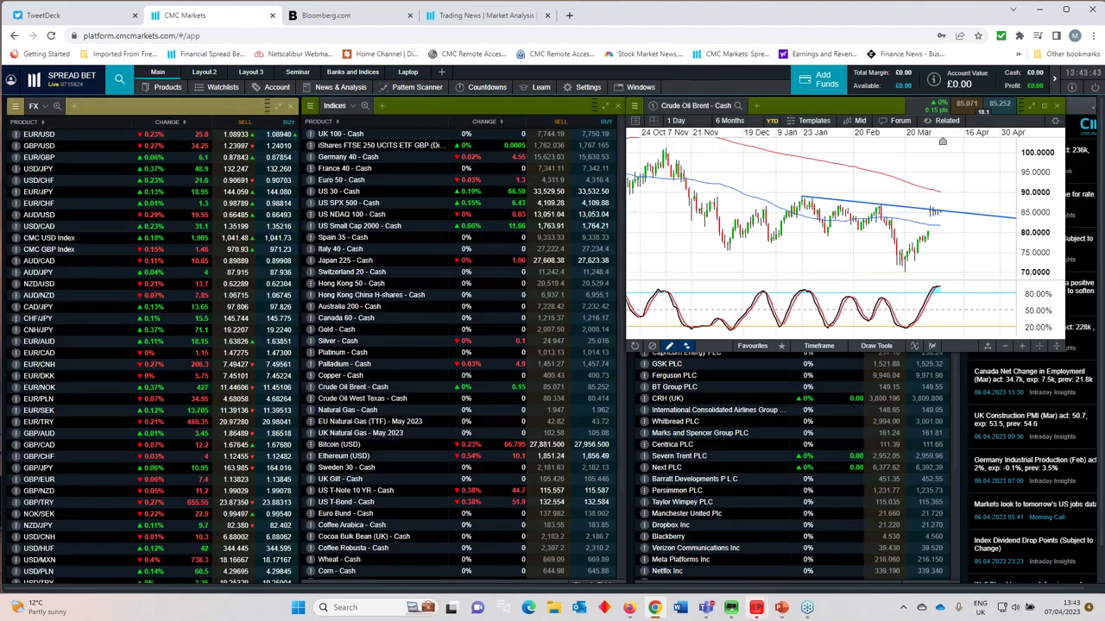
drag(682, 105, 392, 207)
click(769, 211)
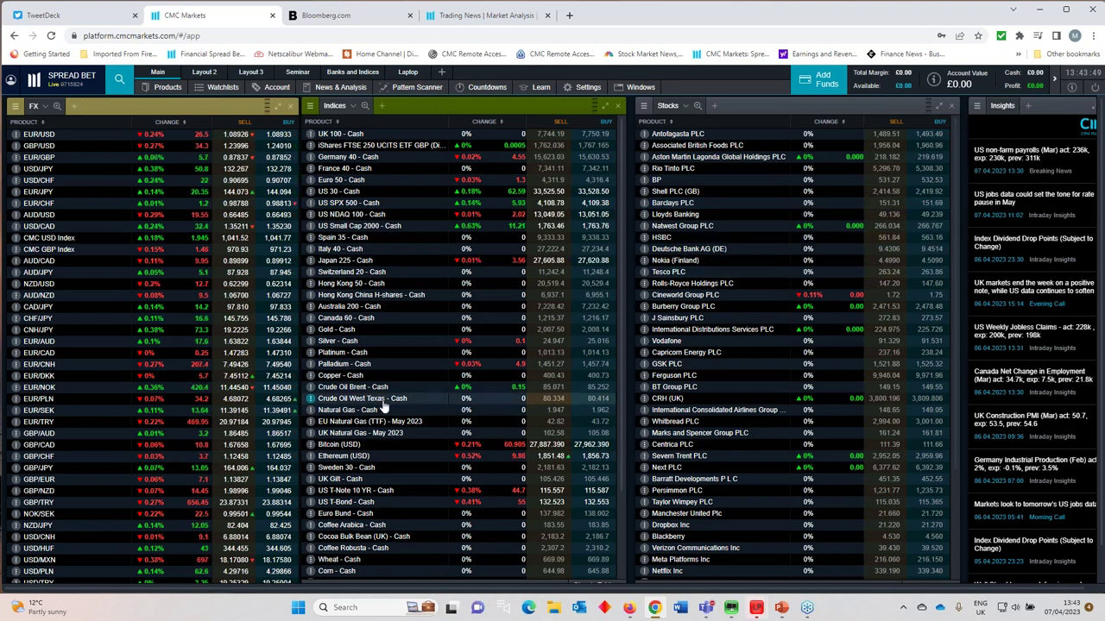
Step: Open the Crude Oil West Texas daily chart full size from the Indices watchlist and compare recent prices with the 82.3370 and 84.0405 levels
click(354, 398)
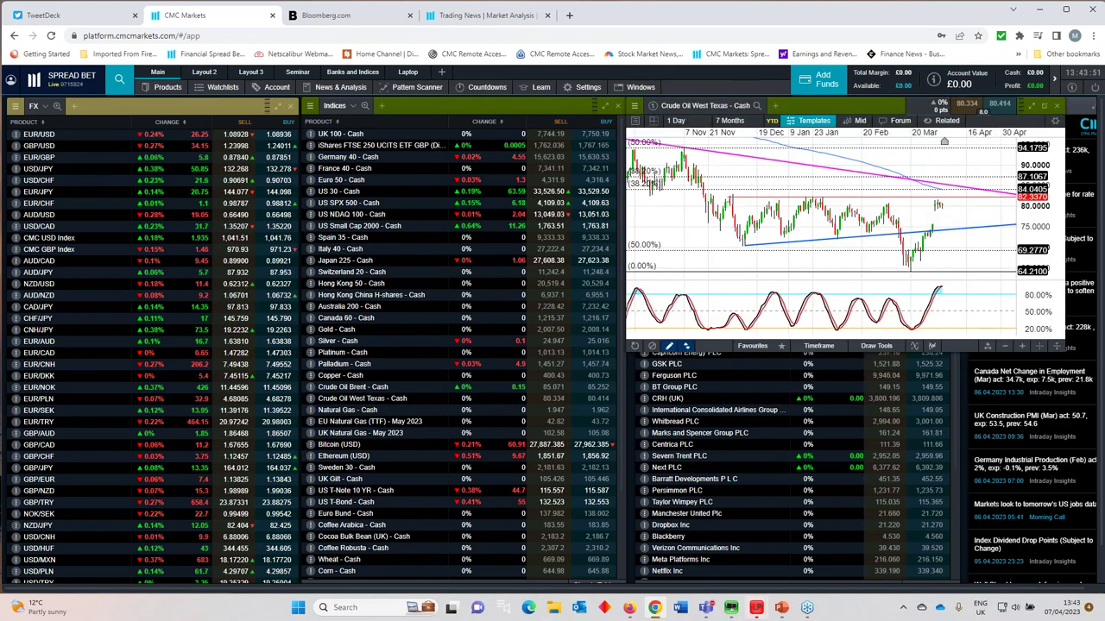
click(790, 197)
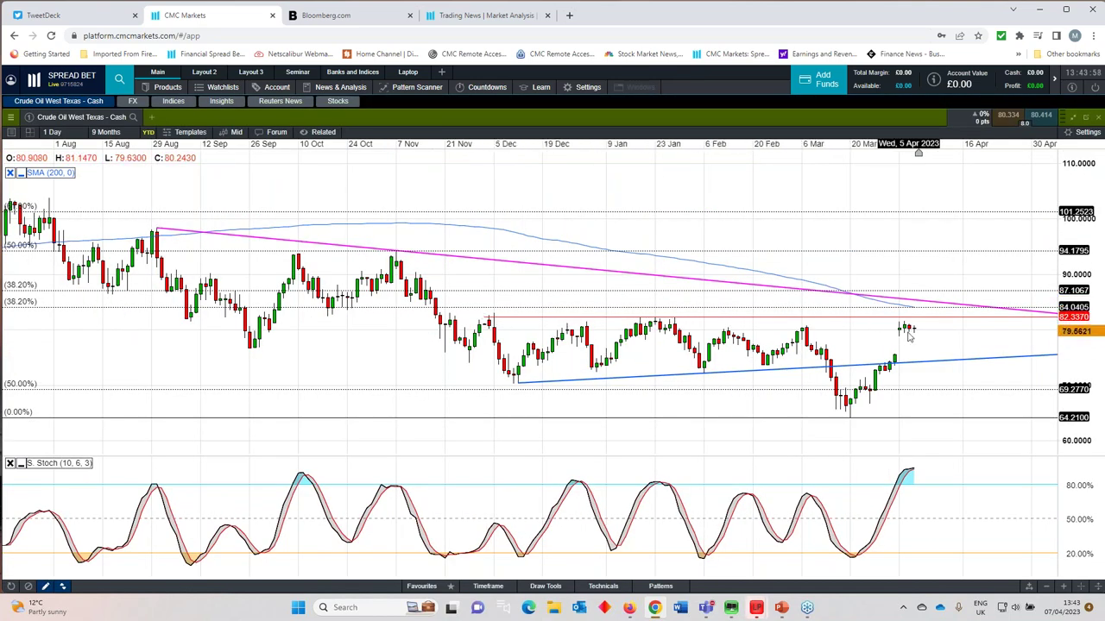
scroll(908, 336, down, 1)
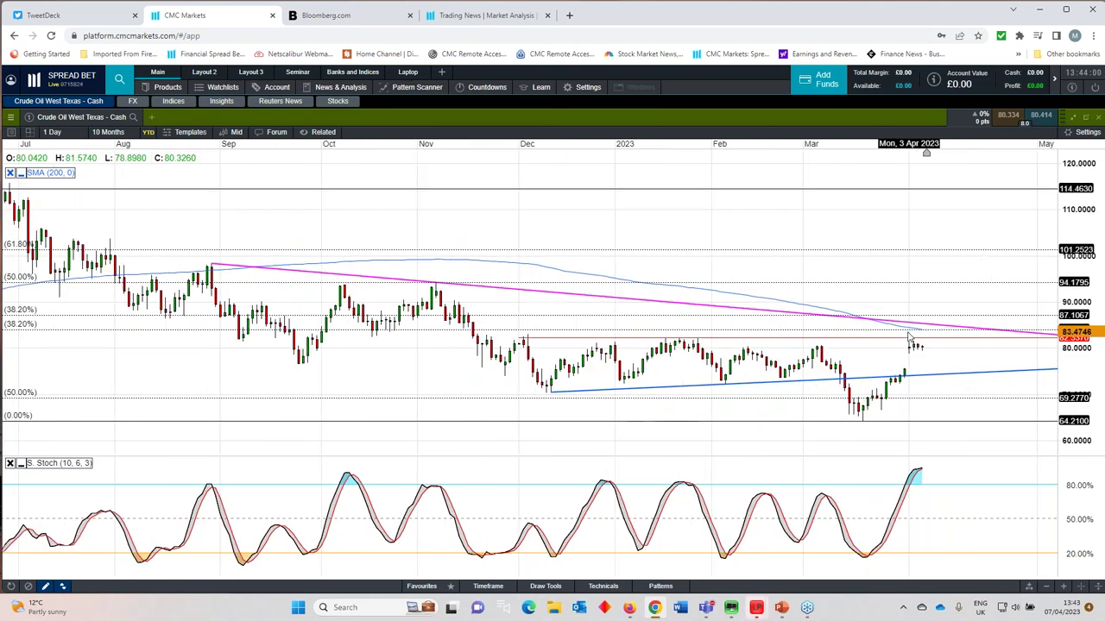
scroll(908, 336, down, 1)
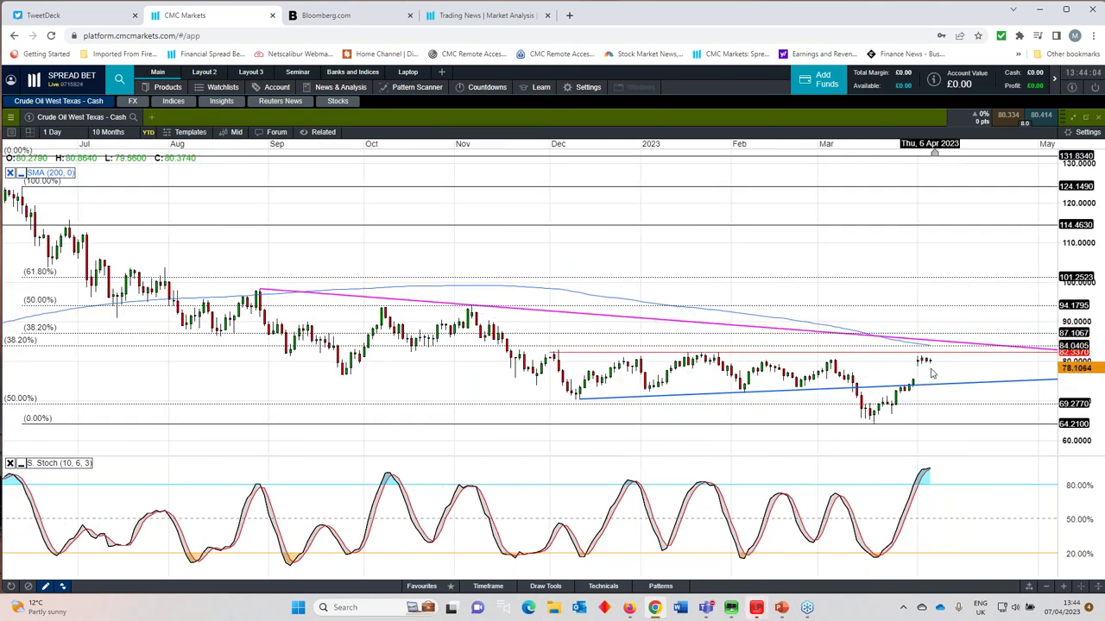
scroll(932, 373, up, 3)
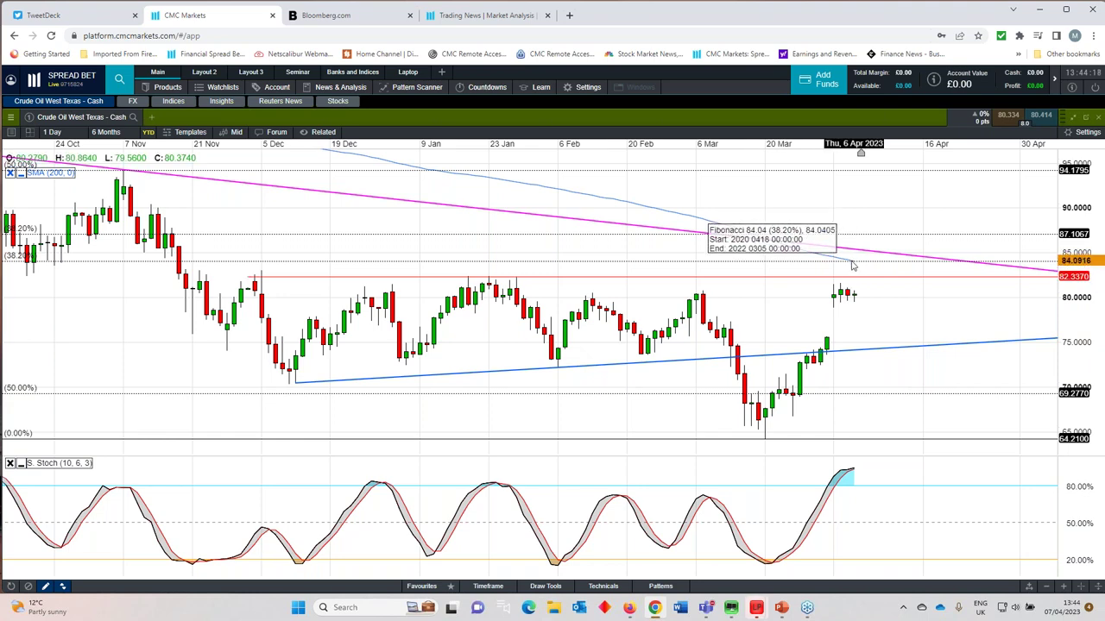
scroll(852, 265, down, 3)
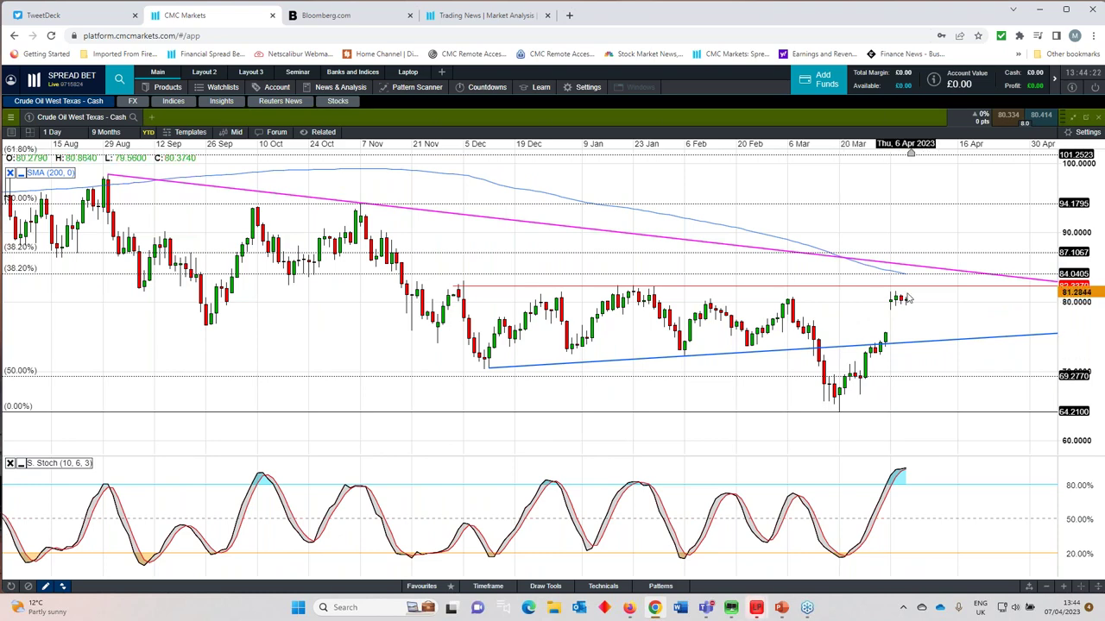
scroll(909, 298, up, 2)
scroll(907, 296, down, 3)
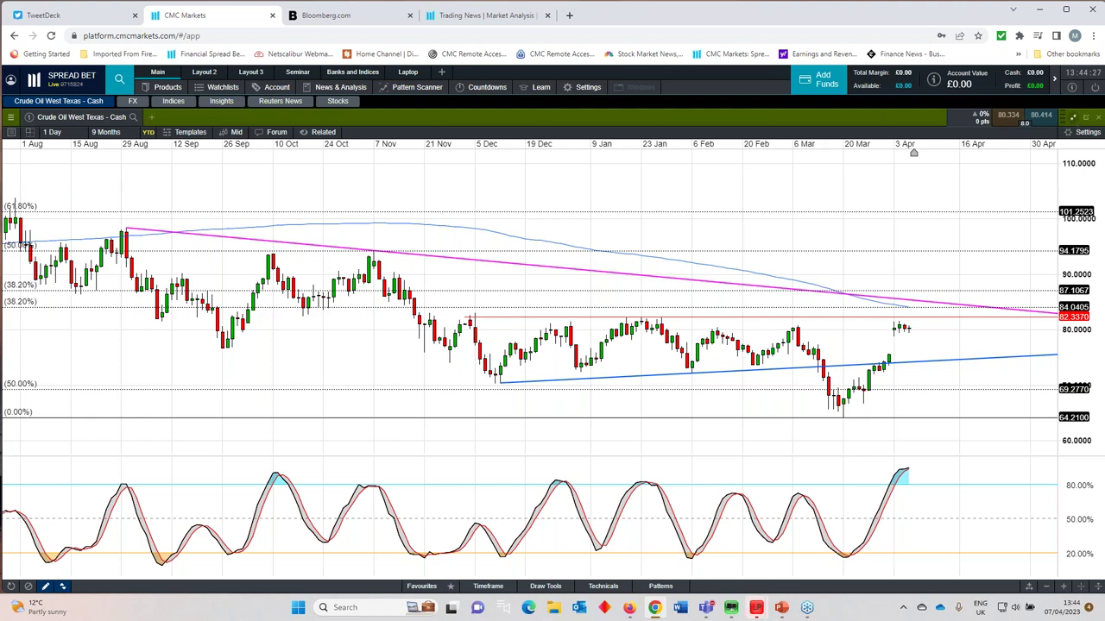
Step: Close the Crude Oil West Texas chart and open the Natural Gas daily chart full size, showing about the last three months
click(1072, 121)
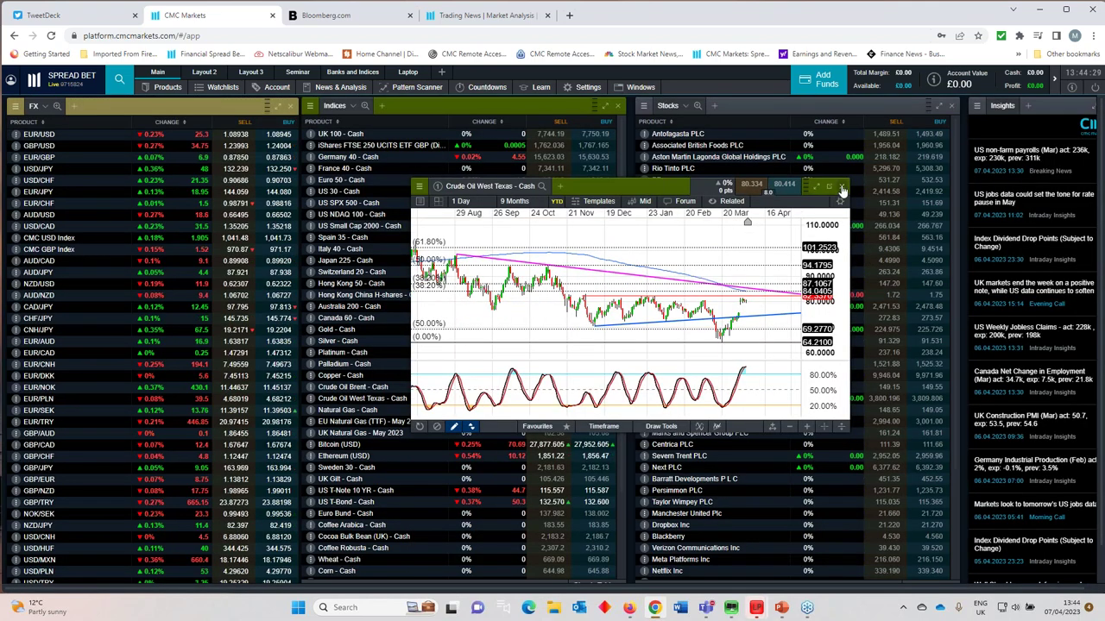
click(842, 185)
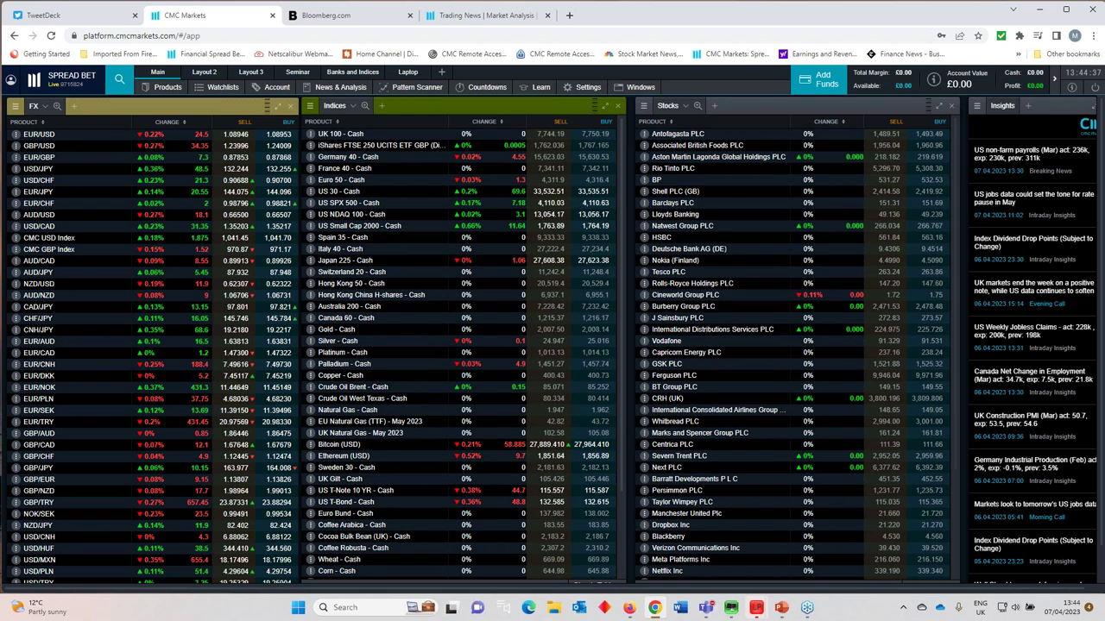
click(363, 411)
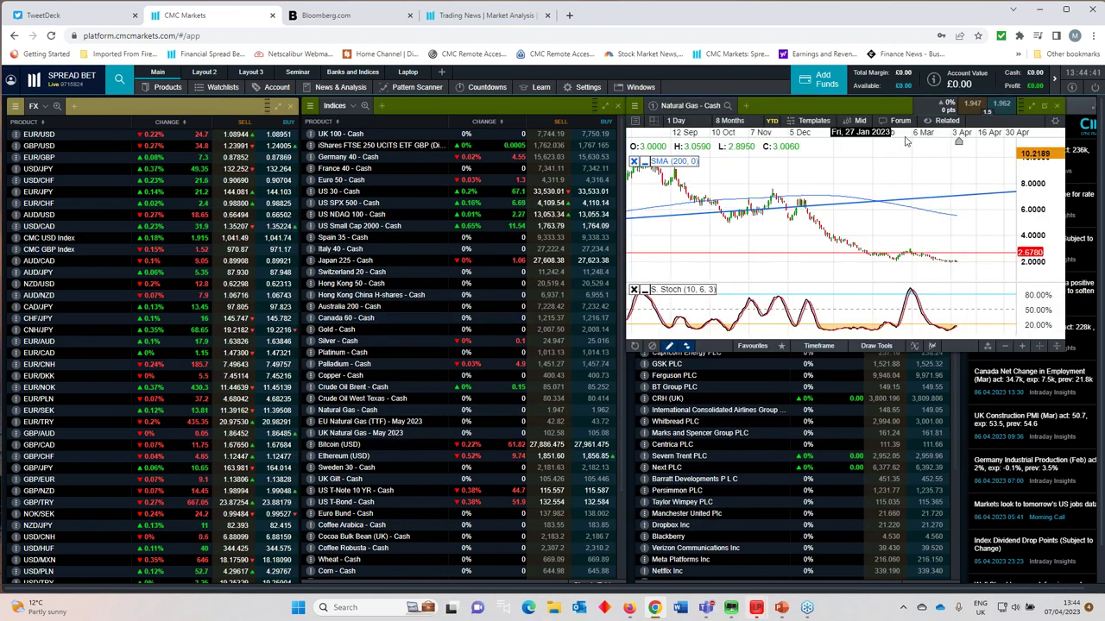
double_click(630, 341)
scroll(630, 344, up, 6)
scroll(629, 344, down, 1)
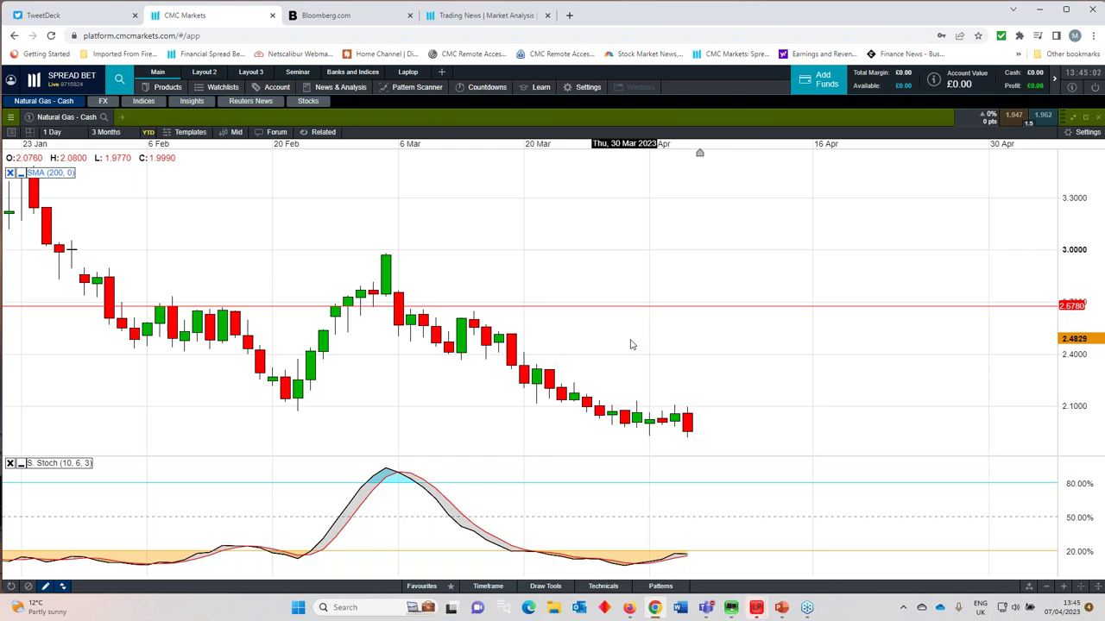
scroll(665, 352, down, 1)
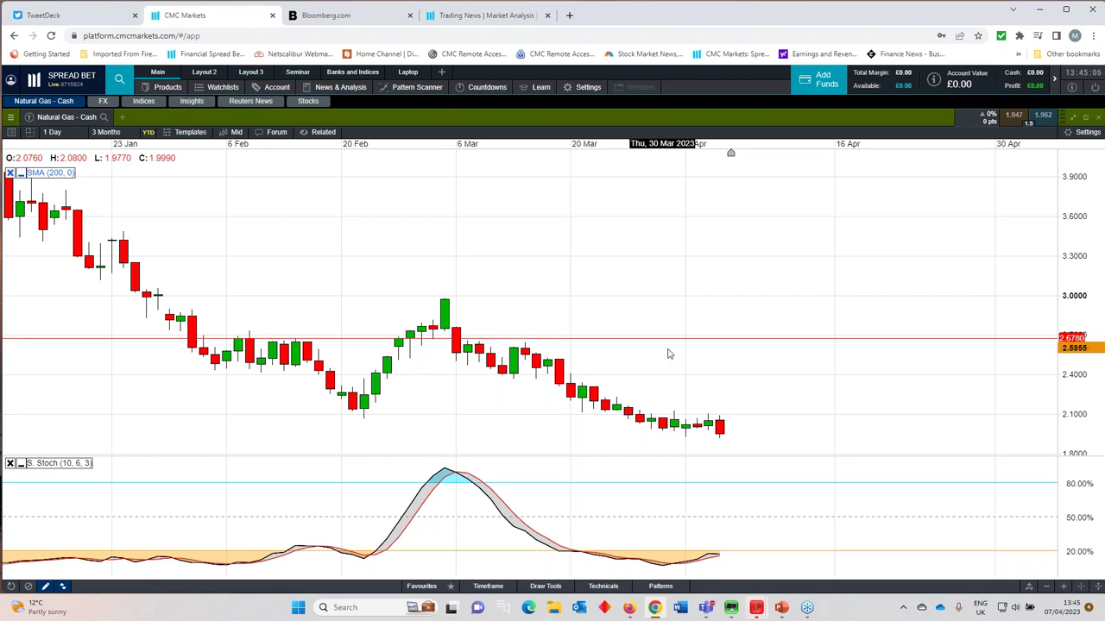
scroll(667, 354, up, 2)
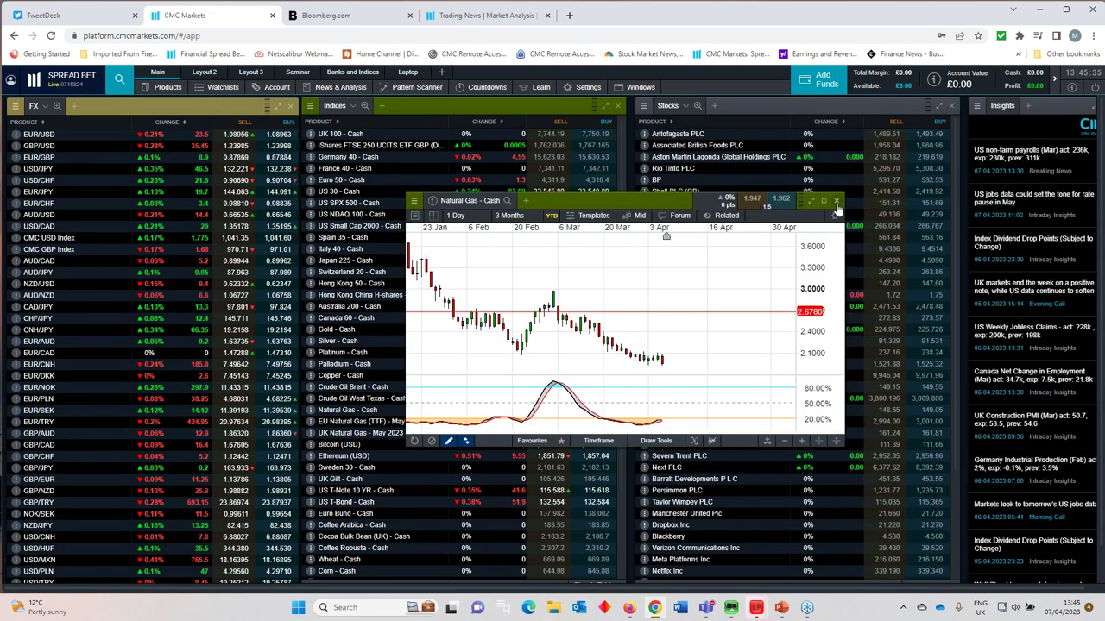
Step: Close the Natural Gas chart and open the Gold weekly chart full size from the Indices watchlist, showing prices from spring 2021 onward
click(837, 202)
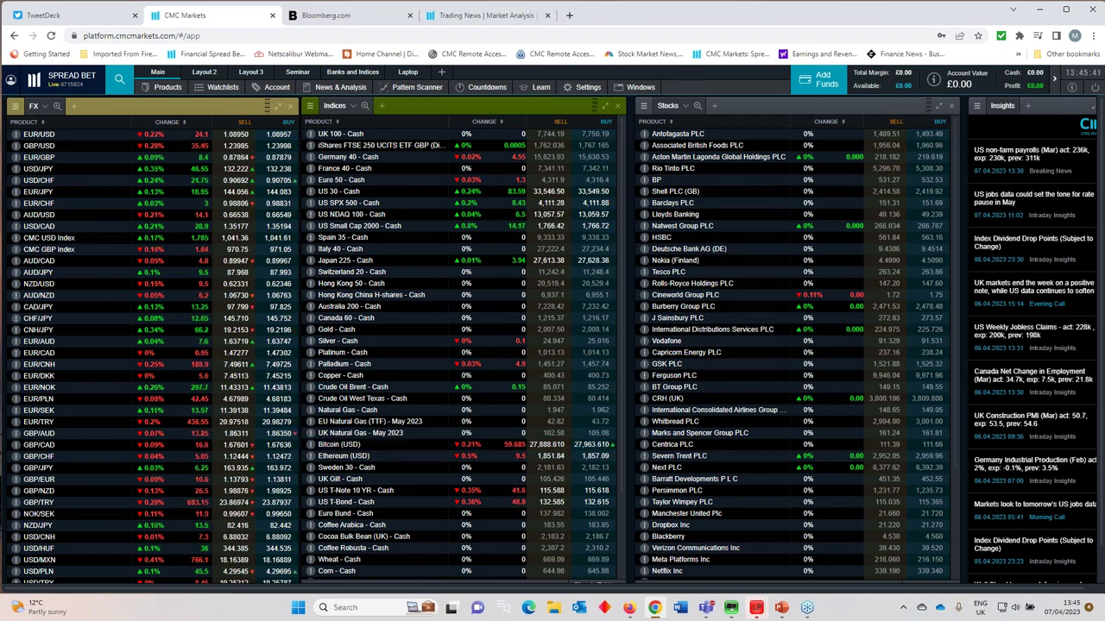
click(346, 330)
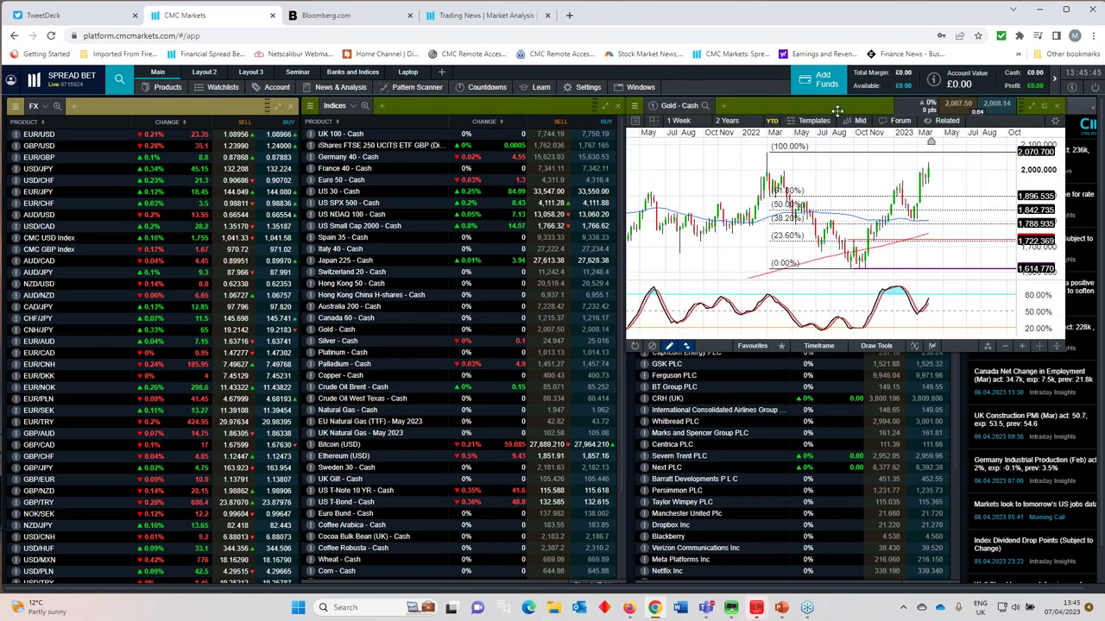
drag(889, 147, 779, 185)
drag(656, 146, 501, 180)
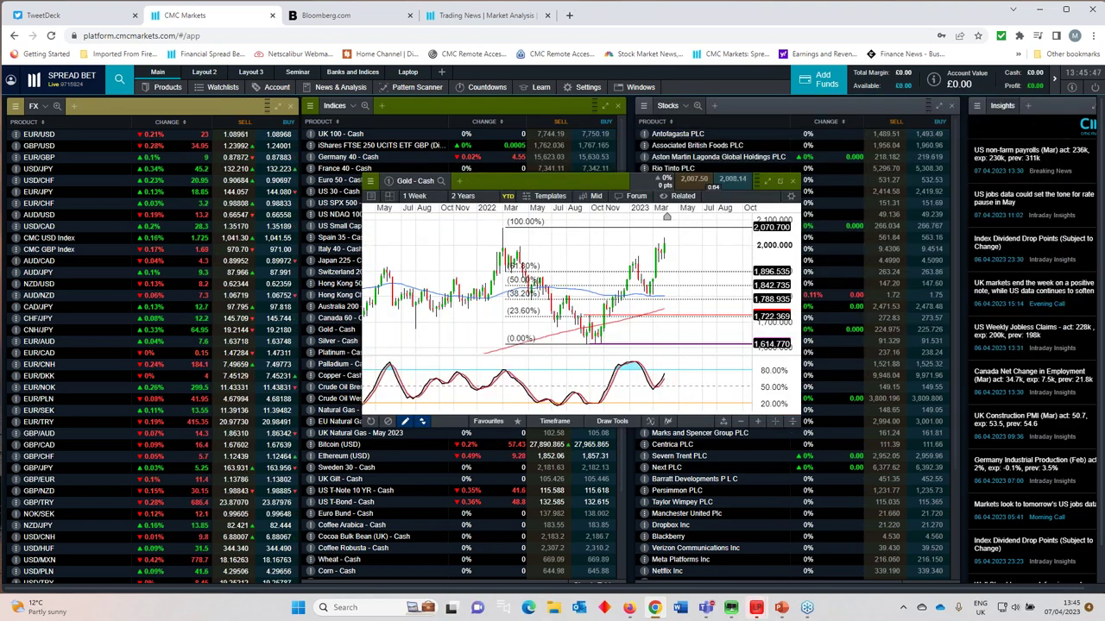
click(898, 181)
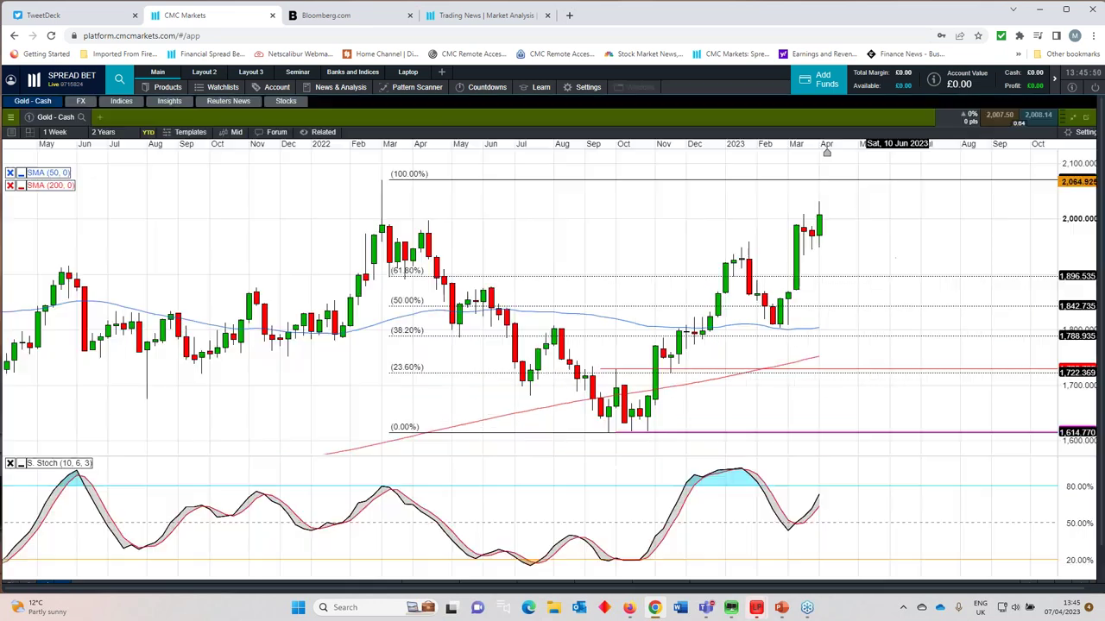
scroll(749, 352, down, 1)
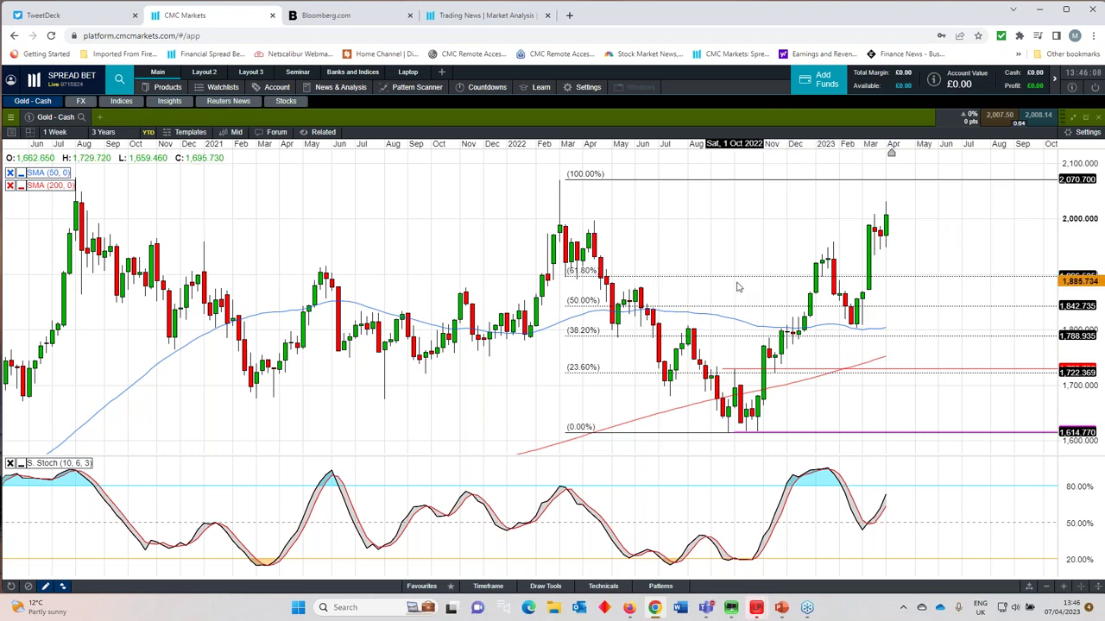
scroll(738, 287, up, 2)
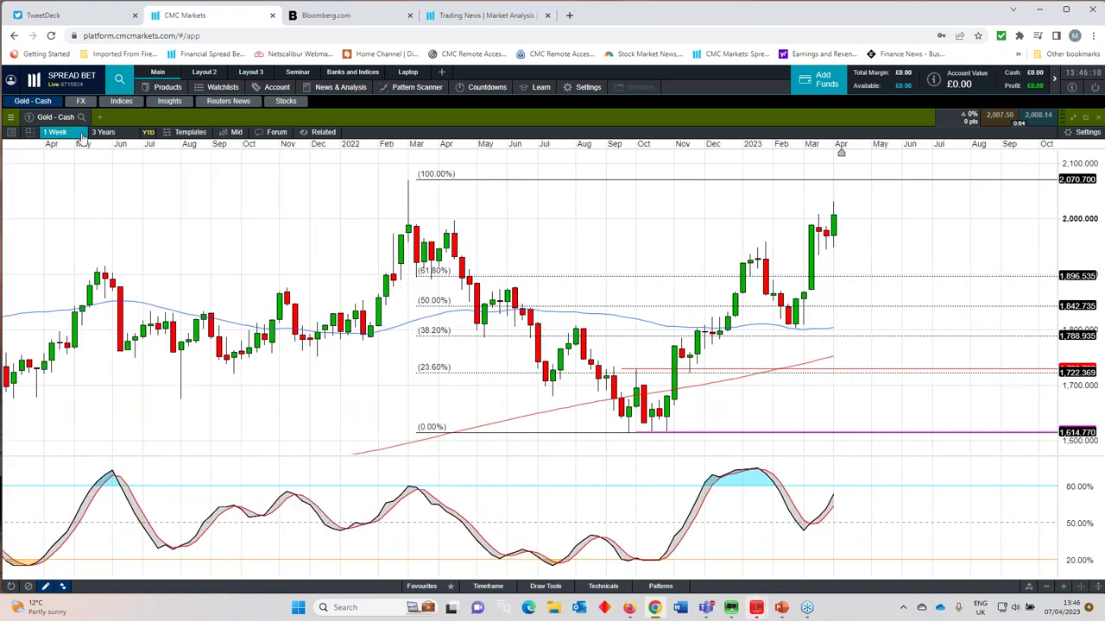
Step: Switch the Gold chart to the 1 Day interval and show prices from about the start of 2022
click(55, 132)
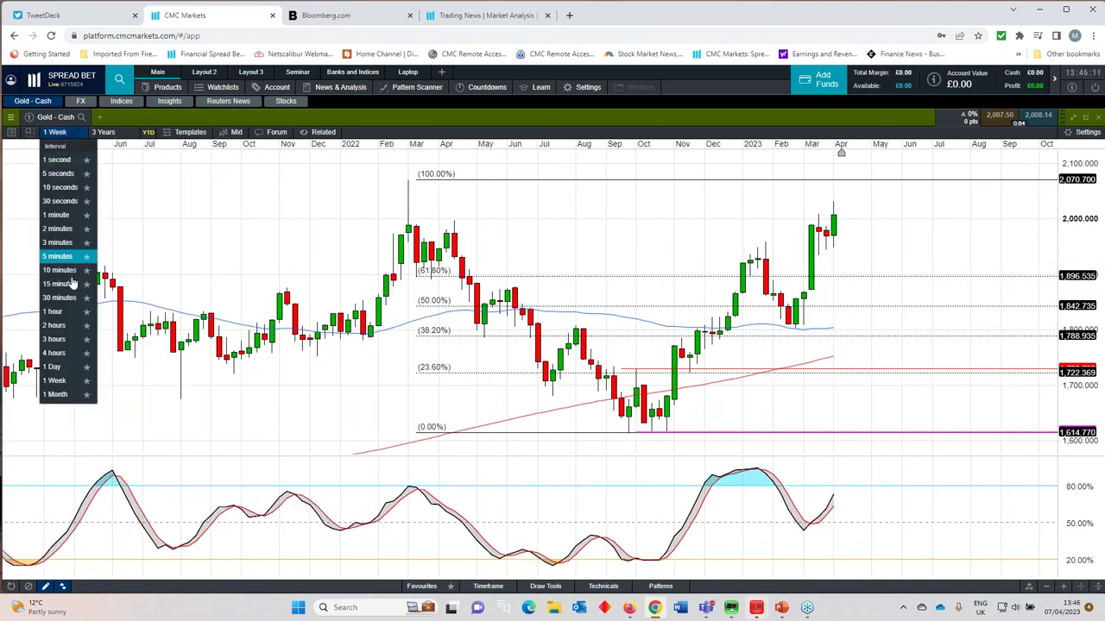
click(72, 367)
scroll(358, 291, down, 5)
scroll(357, 294, down, 1)
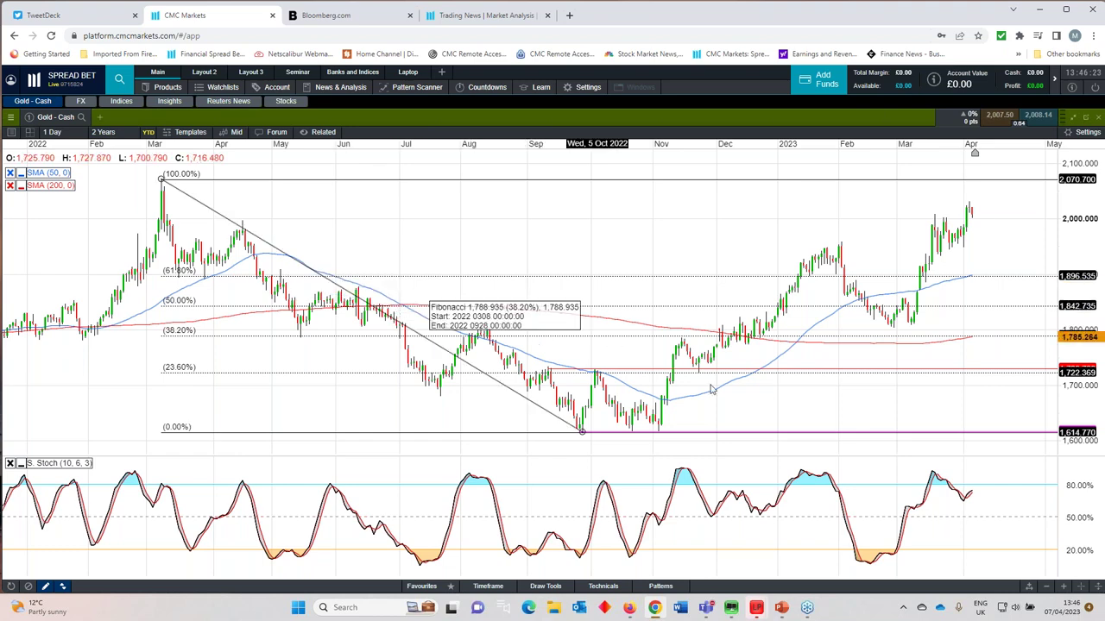
Step: Compare Gold's recent daily prices with the March 2022 high and the peak of August 2020
scroll(822, 293, up, 3)
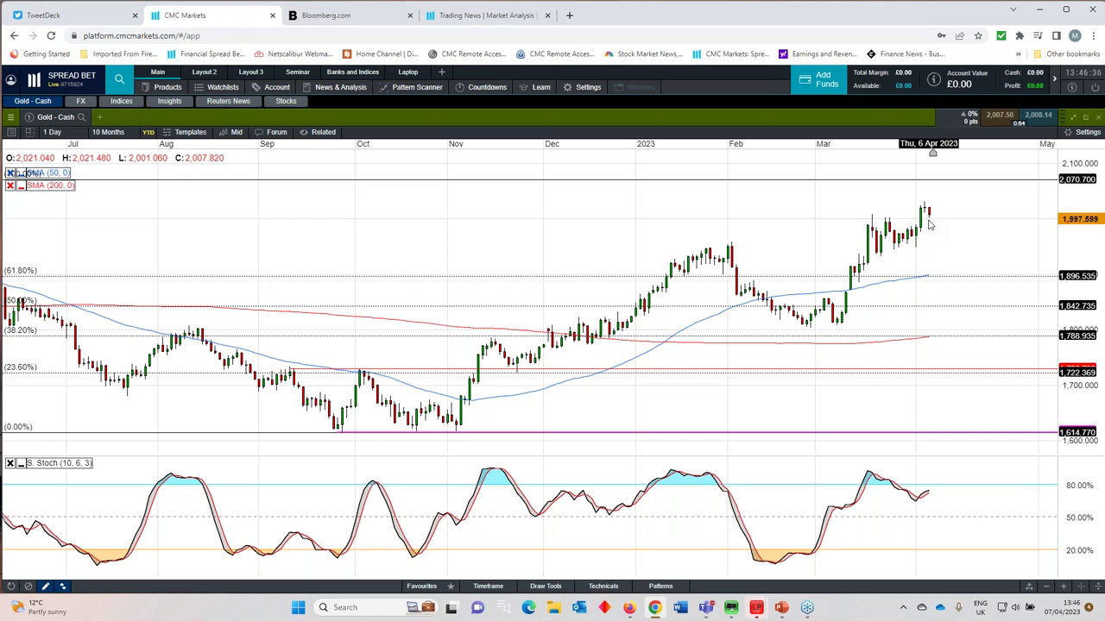
scroll(930, 224, down, 5)
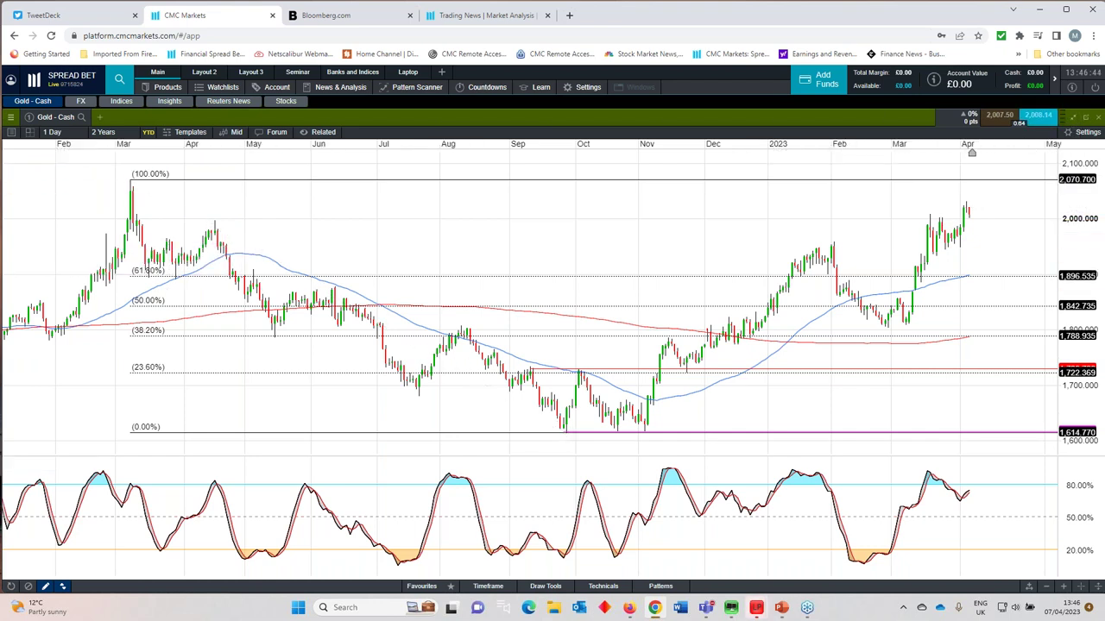
scroll(192, 227, down, 2)
scroll(192, 227, down, 3)
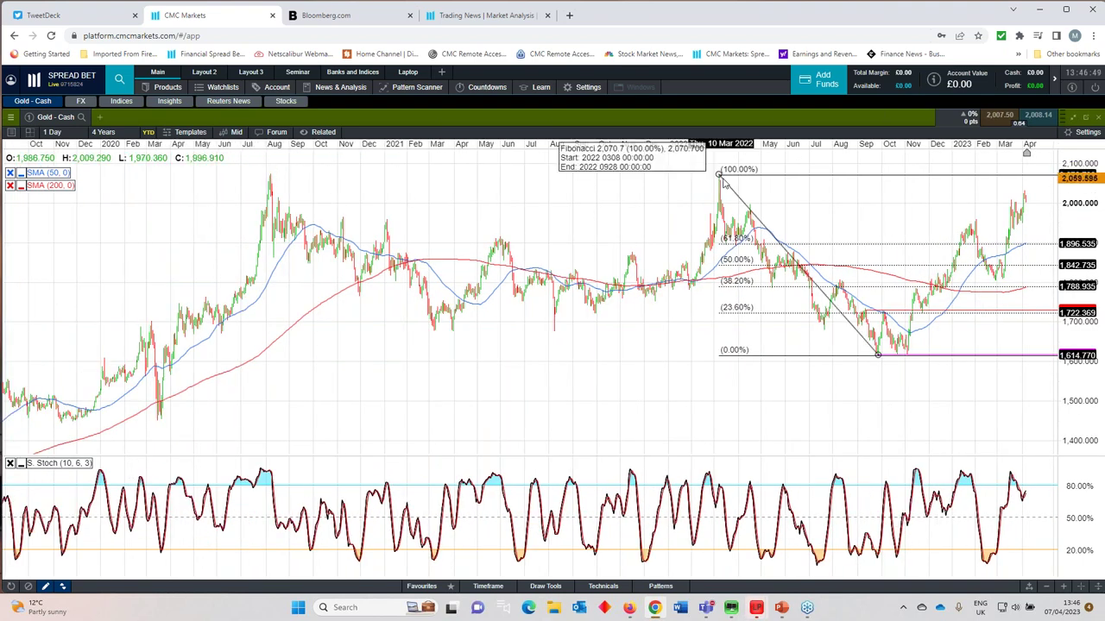
scroll(895, 177, up, 2)
scroll(1036, 222, up, 3)
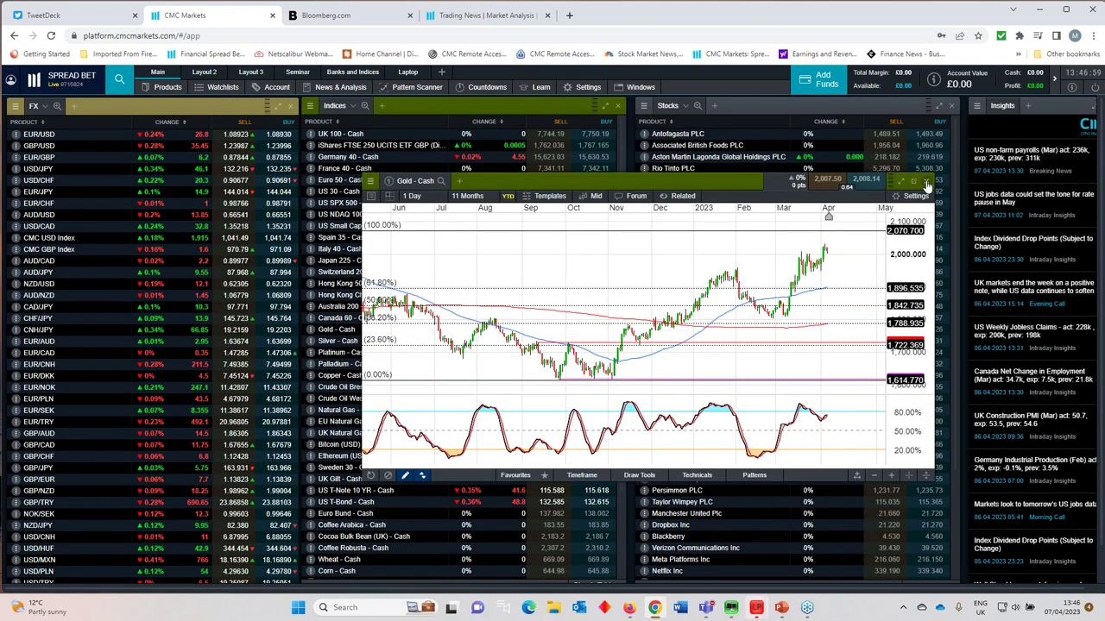
Step: Close the Gold chart and open the Silver daily chart full size from the Indices watchlist, showing about eleven months
click(927, 186)
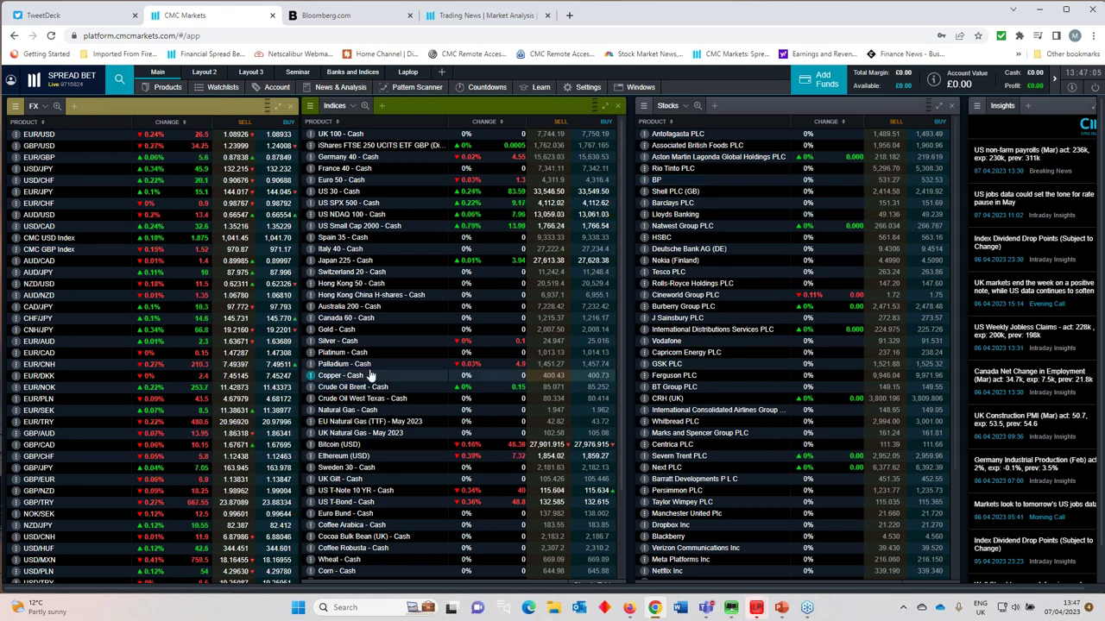
click(344, 341)
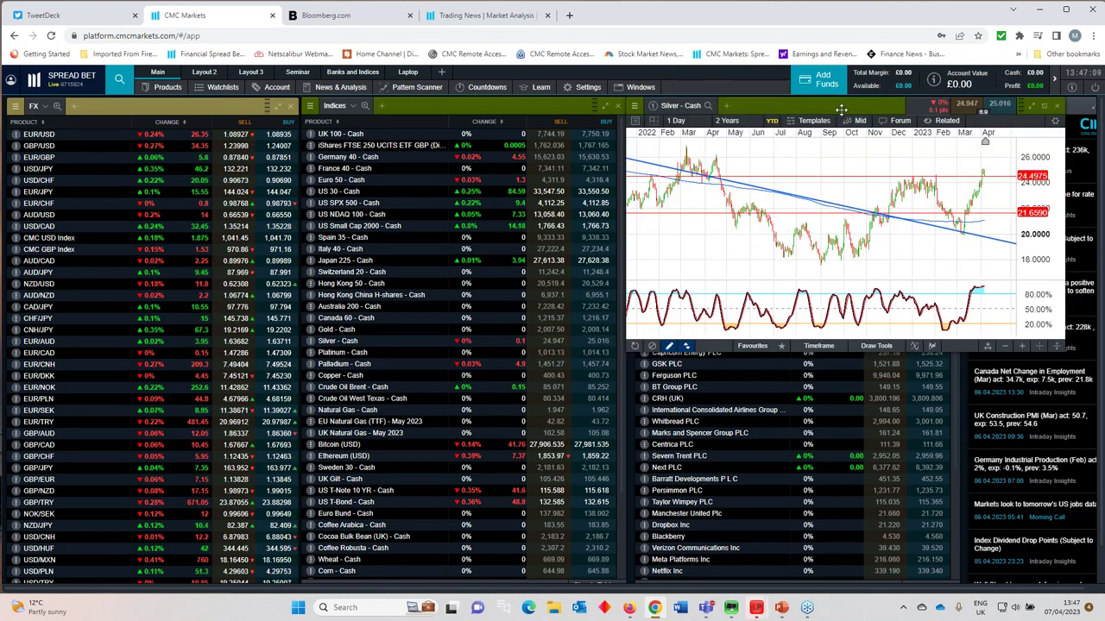
drag(822, 113, 608, 172)
double_click(609, 165)
scroll(772, 271, down, 2)
scroll(772, 271, up, 1)
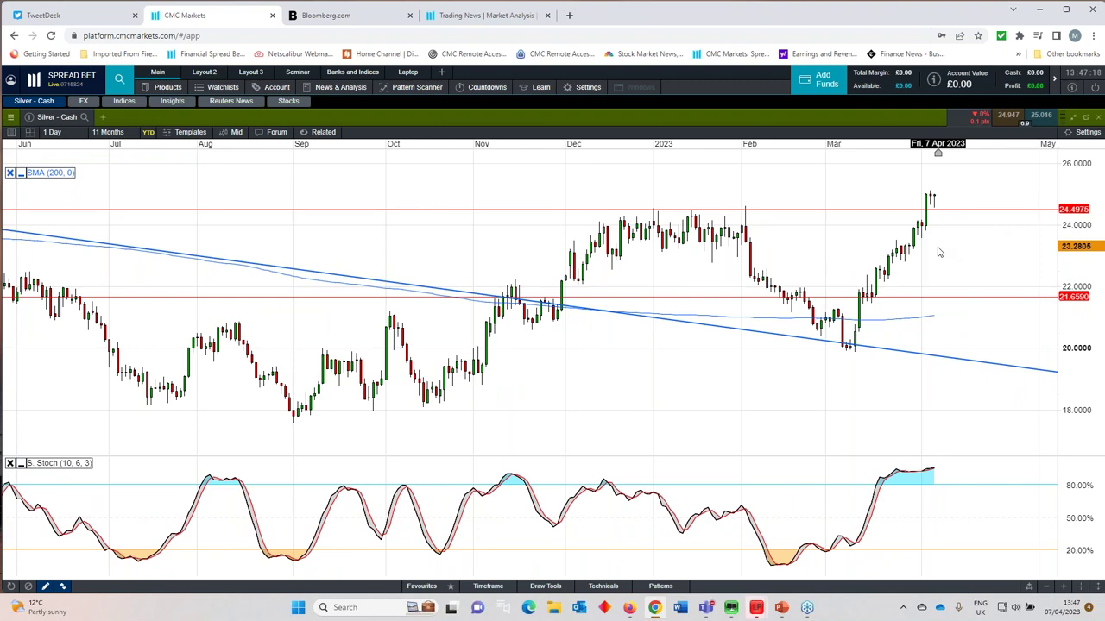
Step: Examine Silver's early April prices against the horizontal line at 24.4975 and the price history since mid-2022
scroll(915, 194, up, 3)
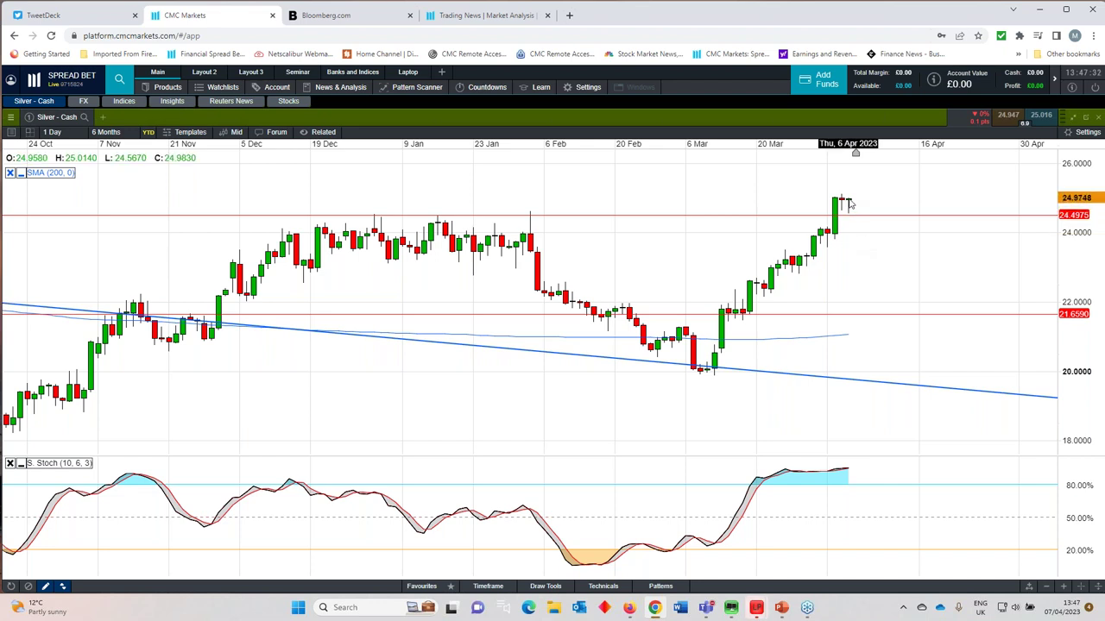
scroll(850, 203, down, 1)
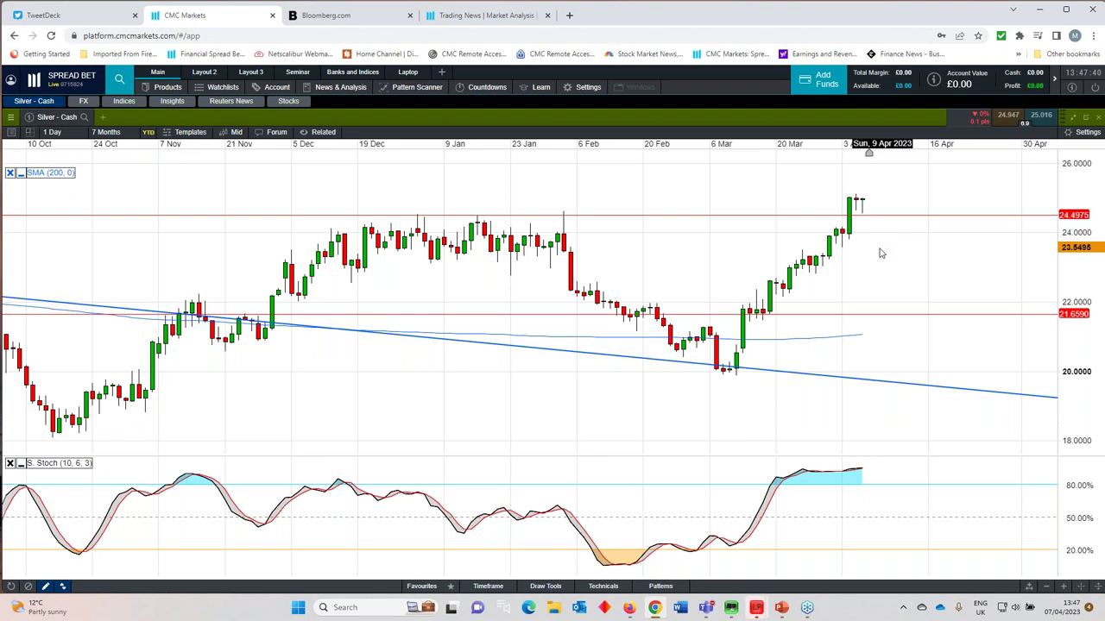
scroll(880, 253, down, 3)
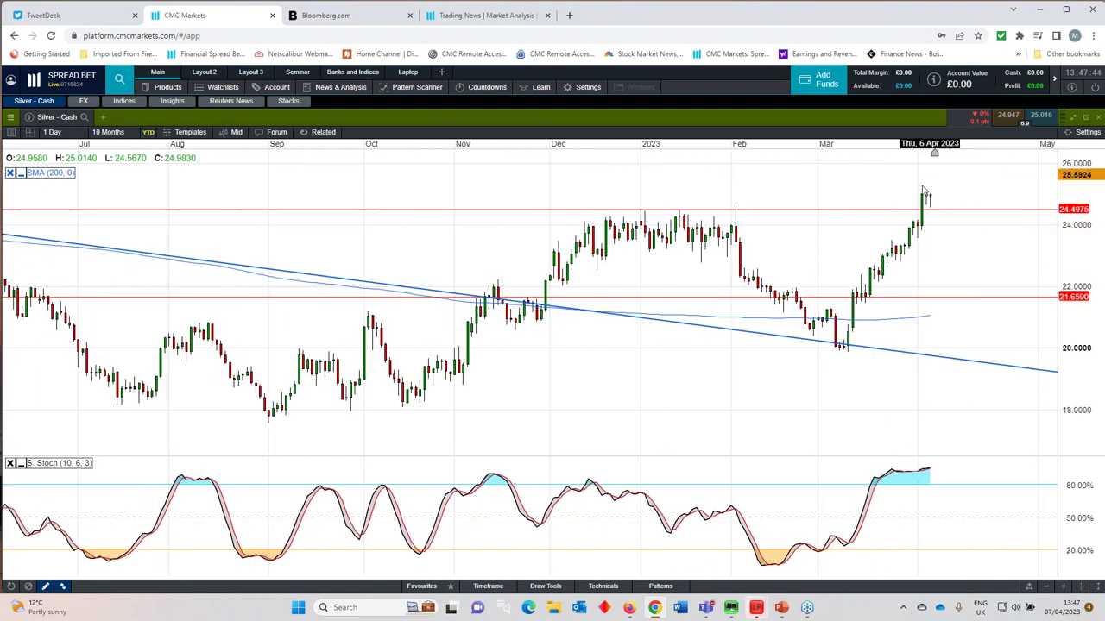
Step: Narrow the Silver daily chart to about seven months to examine its recent prices, and close the chart
scroll(930, 204, up, 2)
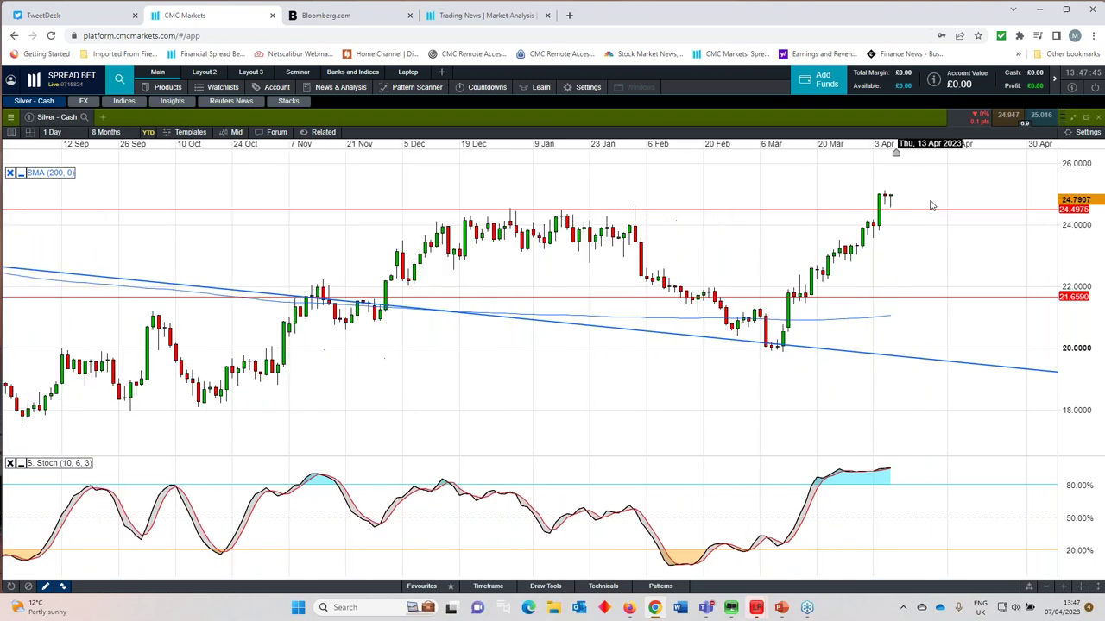
scroll(930, 205, up, 1)
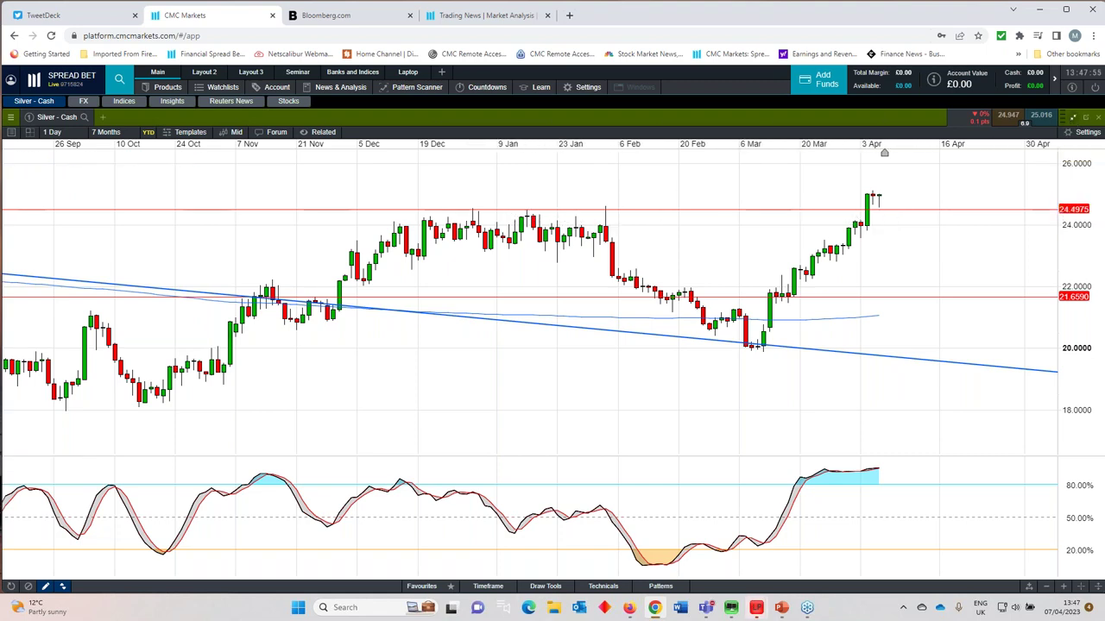
click(1072, 117)
drag(627, 175, 586, 202)
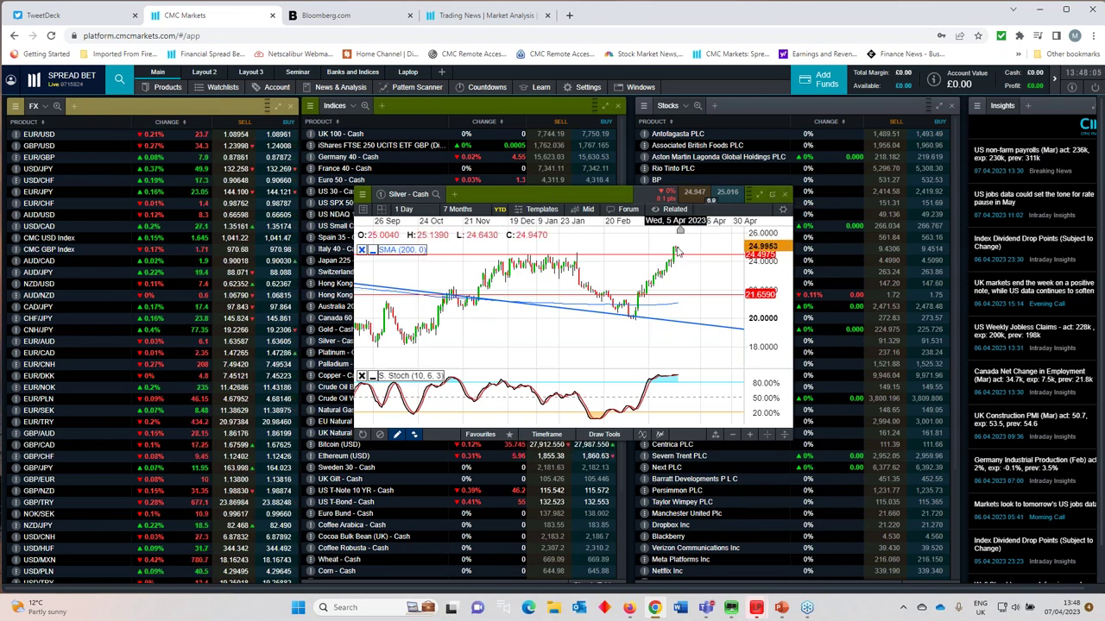
click(784, 194)
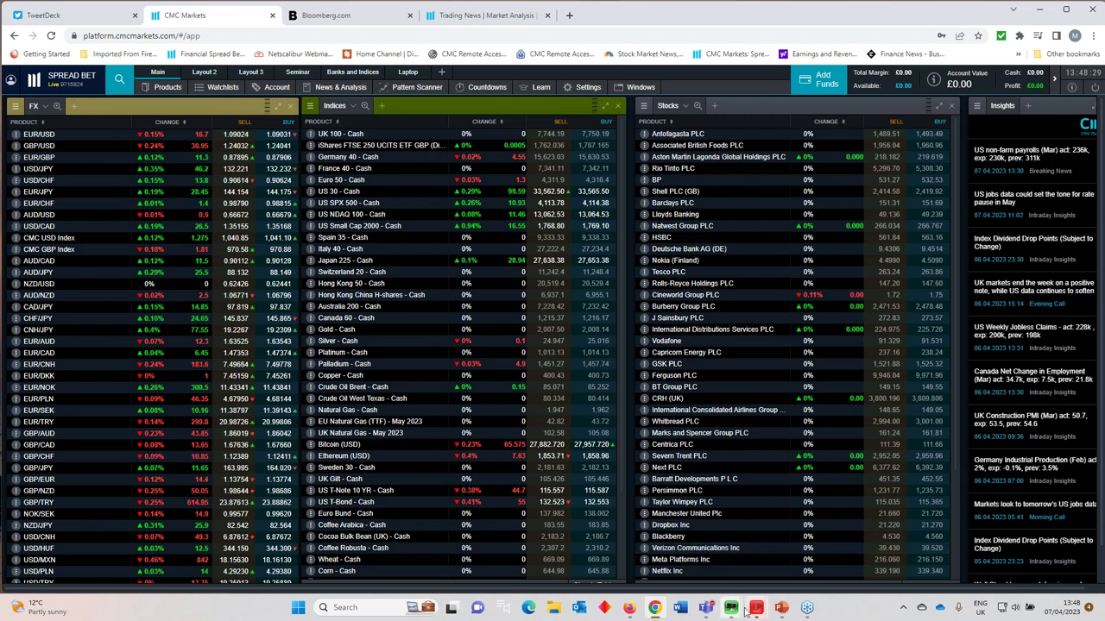
Step: Switch to the NFP Seminar slides presentation in PowerPoint and start the slide show from the first slide
mouse_move(779, 610)
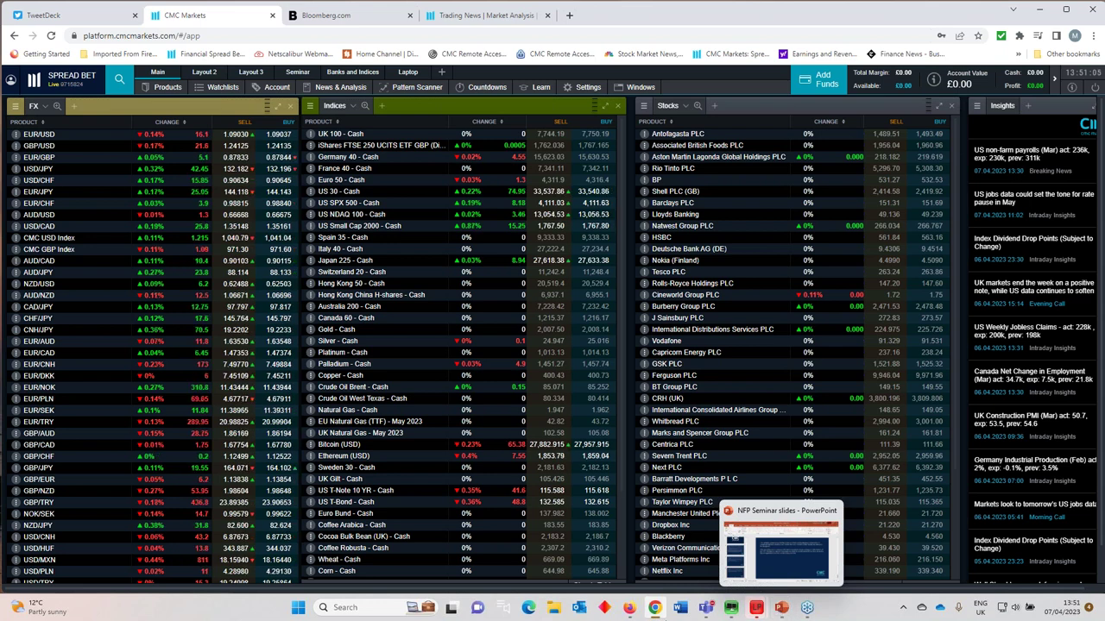
click(782, 608)
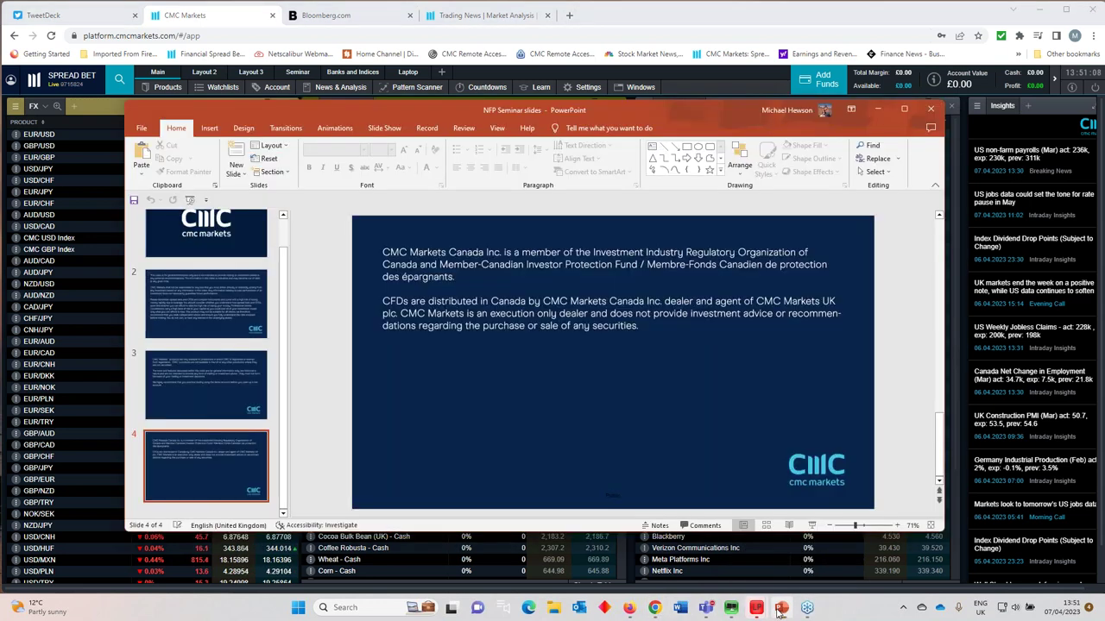
key(F5)
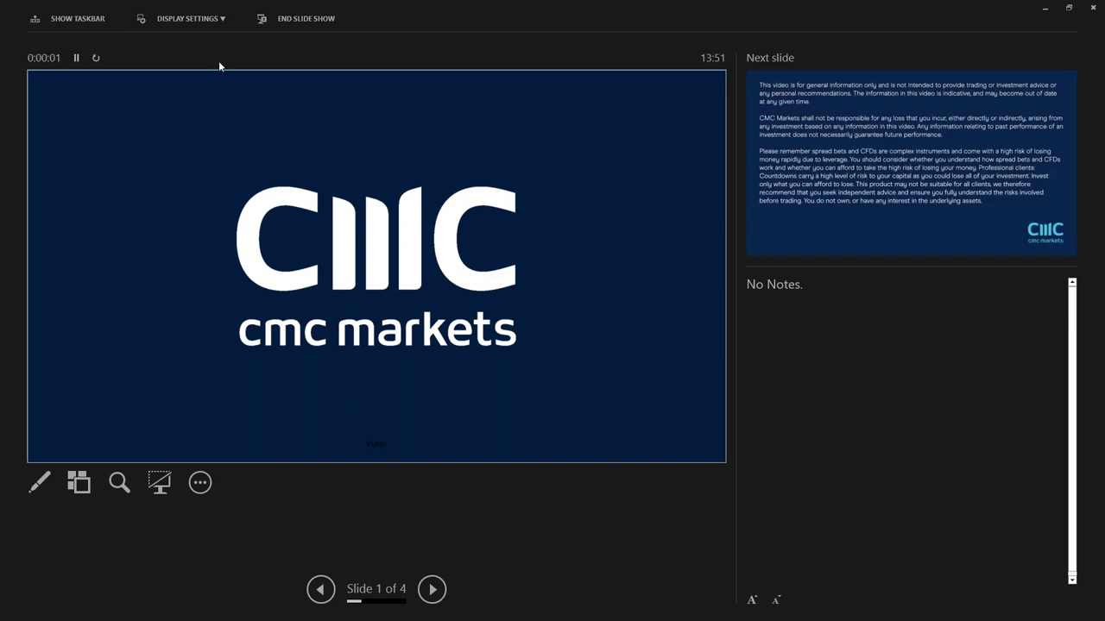